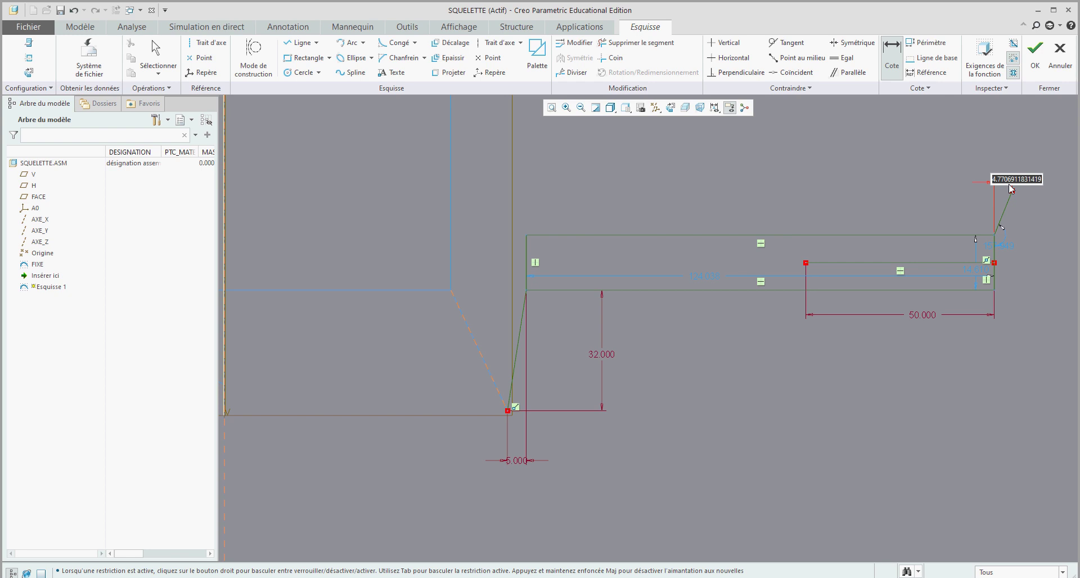
Set the horizontal distance between the free end of the short slanted line and the rectangle's right edge to 2.5
type("2,5")
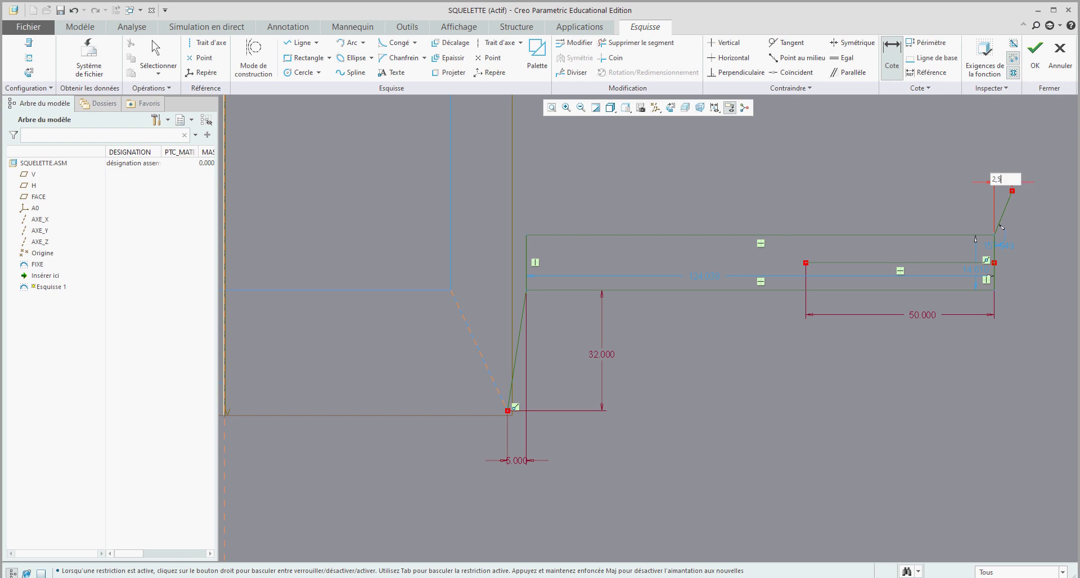
key("Return")
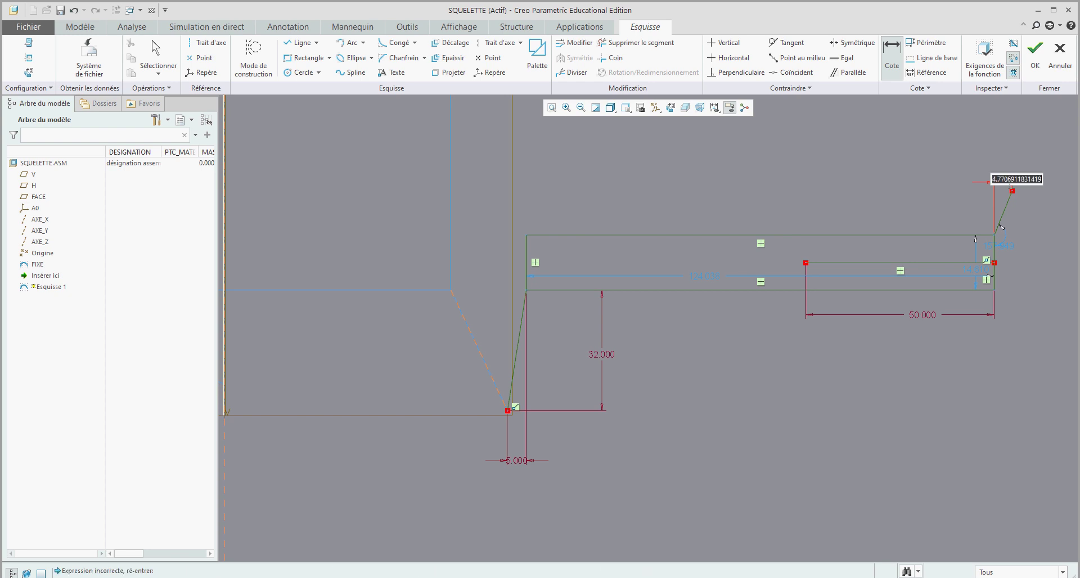
type("2.5")
key("Return")
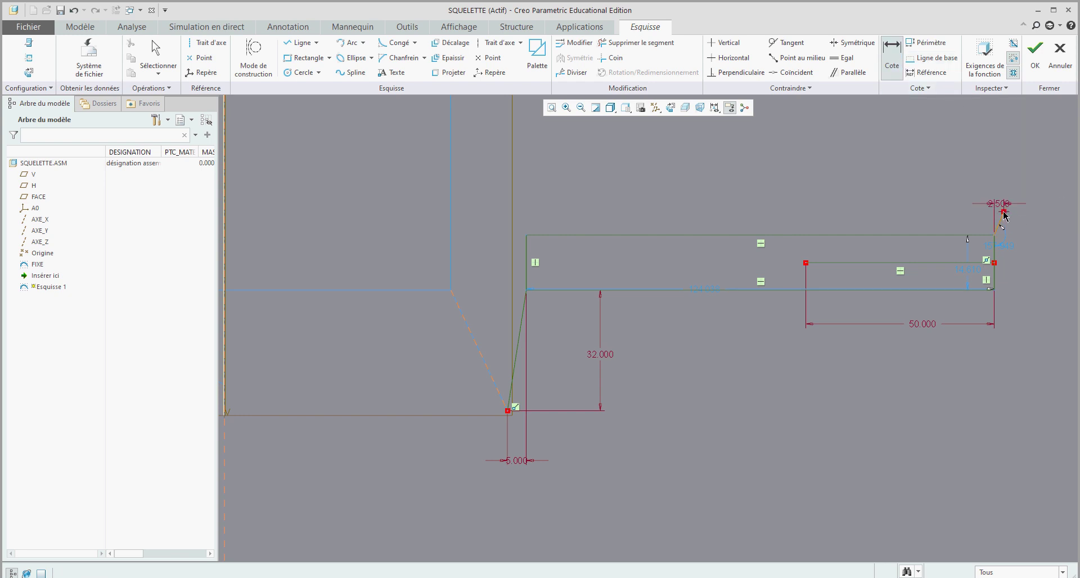
Dimension the vertical distance from the rectangle's upper edge to the slanted line's free end as 15
left_click(979, 235)
left_click(1005, 212)
middle_click(1037, 233)
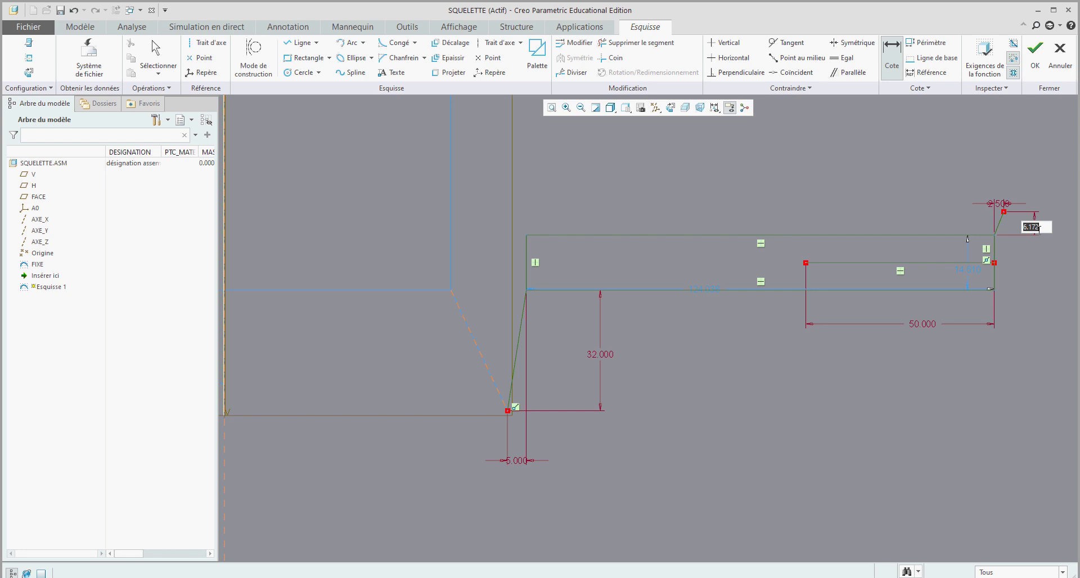
type("15")
key("Return")
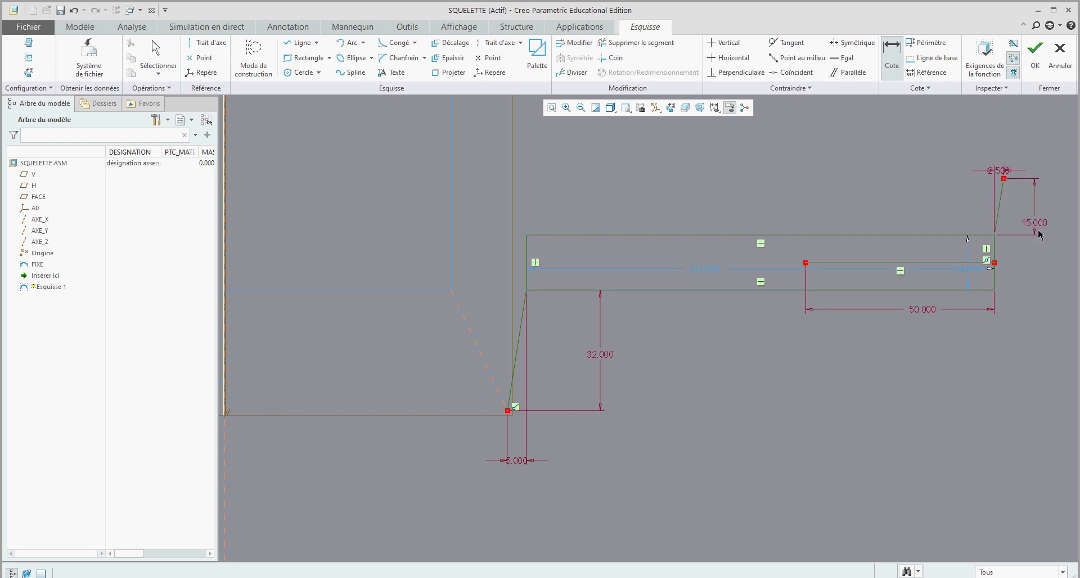
Set the rectangle's height to 40 and its length to 818, and finish the sketch
double_click(968, 272)
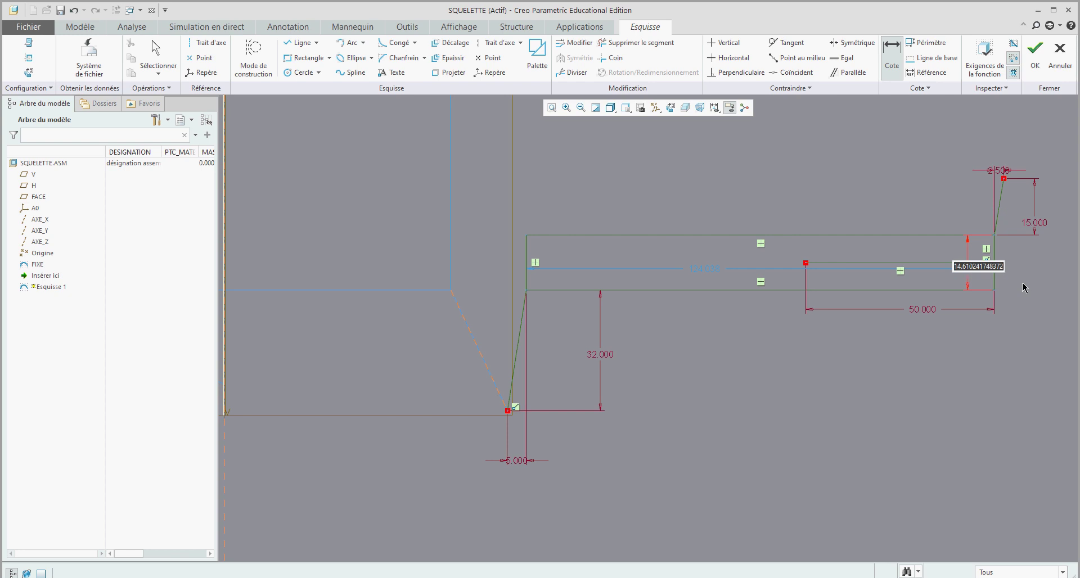
type("40")
key("Return")
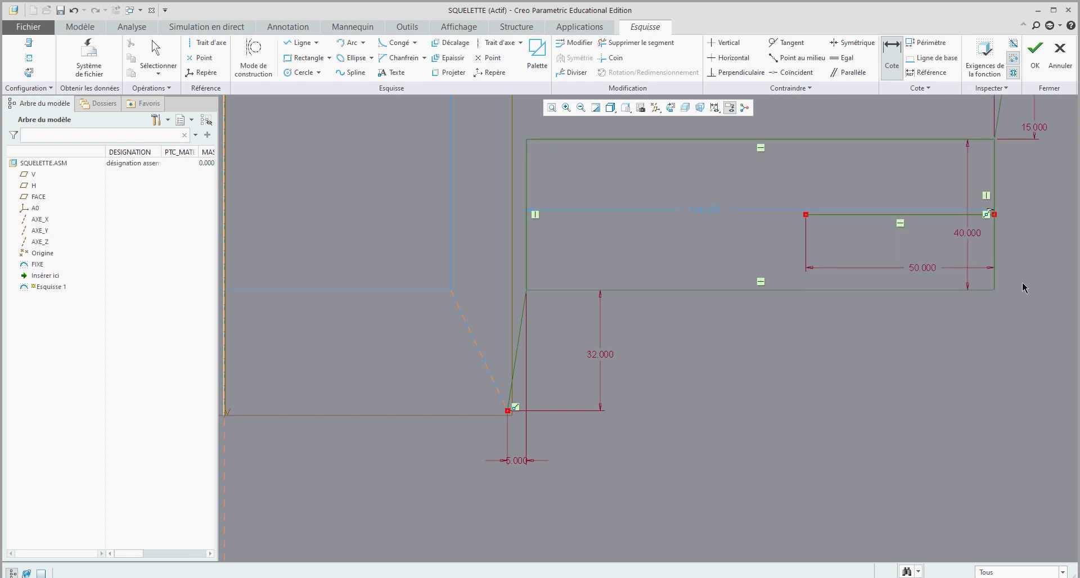
double_click(701, 211)
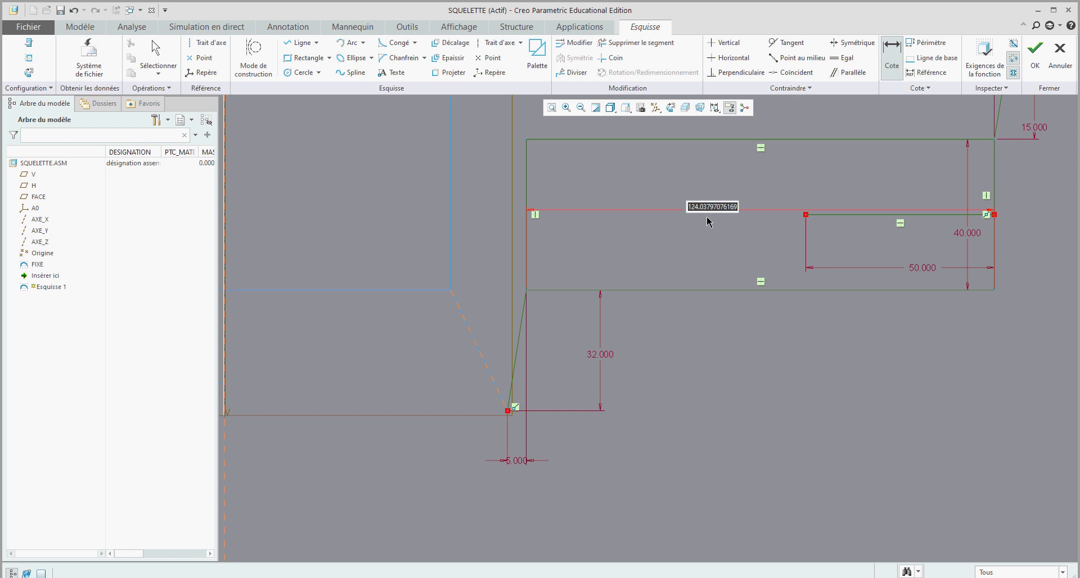
type("818")
key("Return")
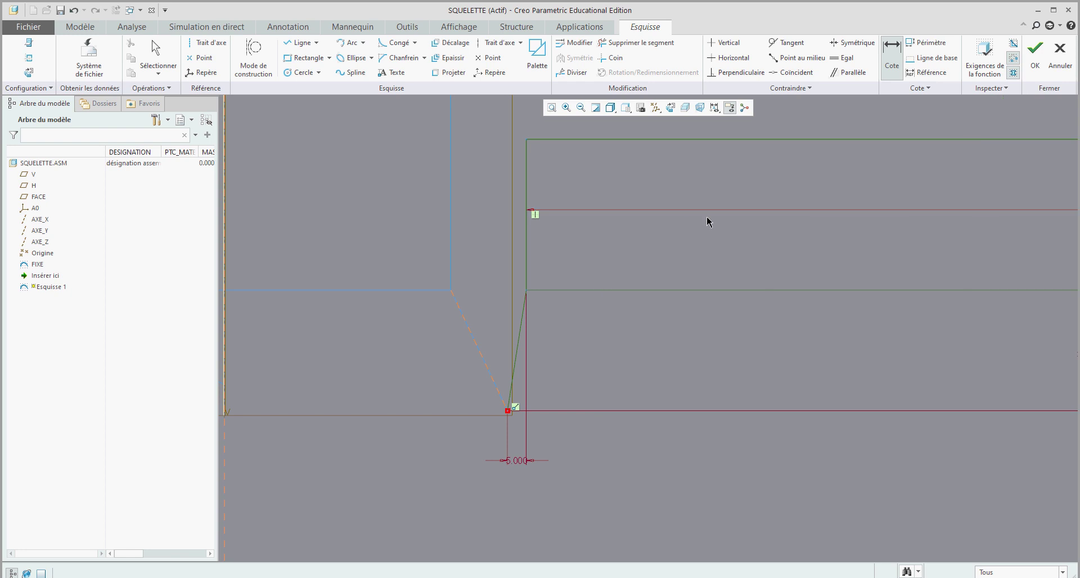
scroll(692, 281, "down", 5)
scroll(754, 284, "down", 3)
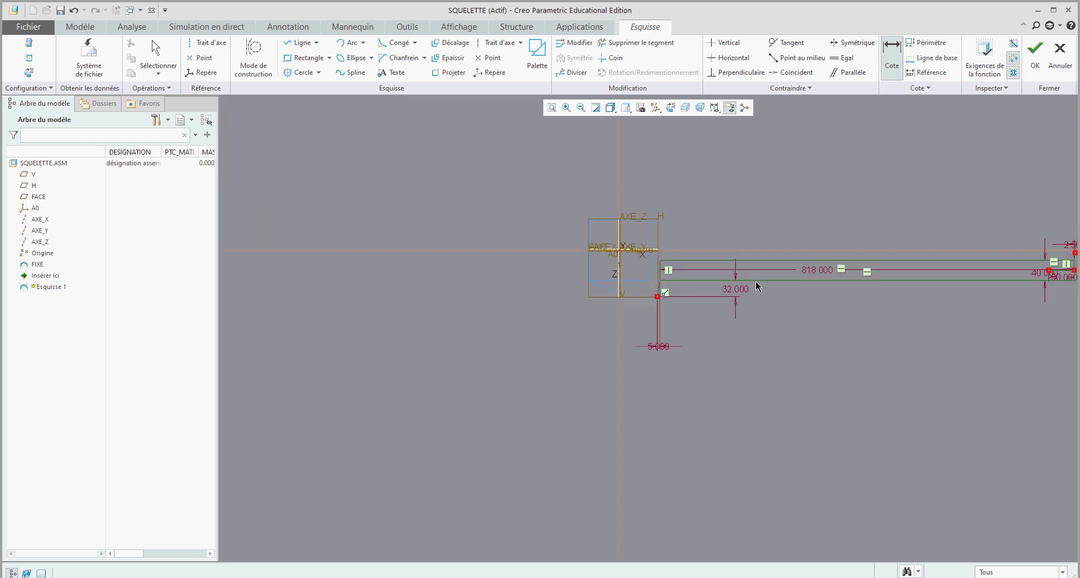
scroll(834, 272, "up", 6)
scroll(842, 280, "down", 2)
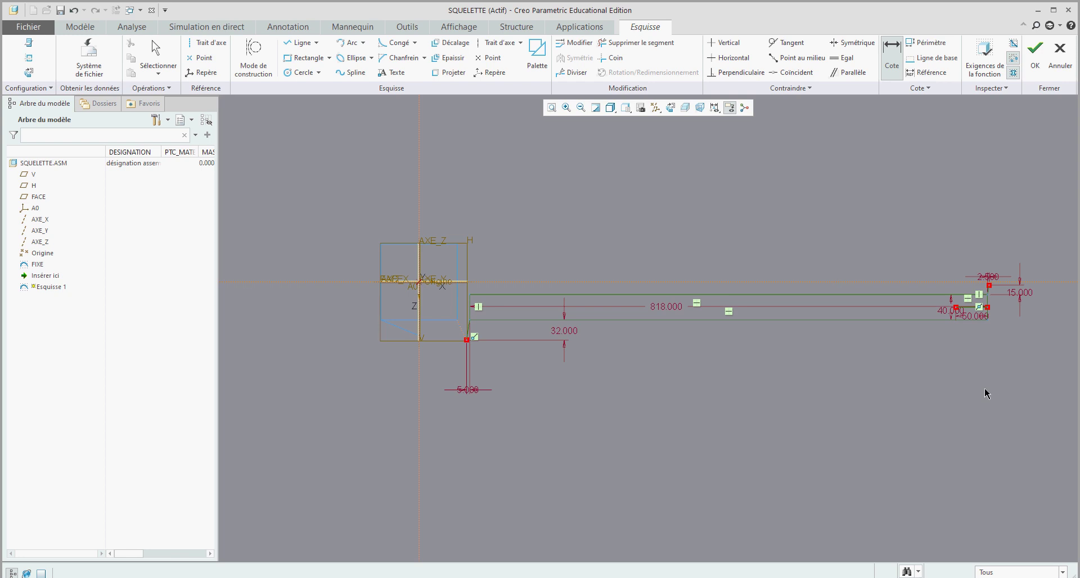
left_click(1036, 49)
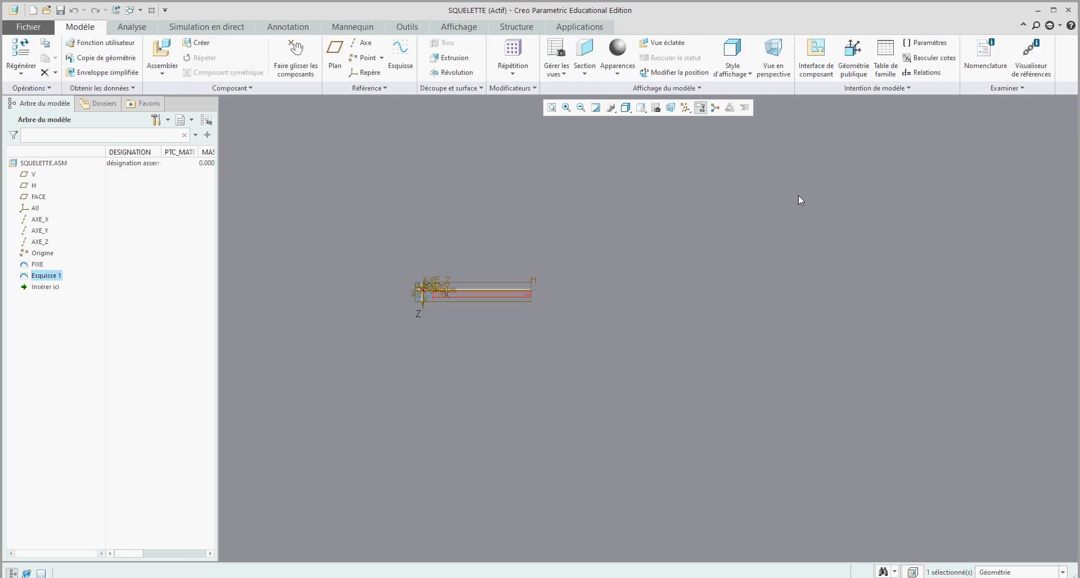
Rename the finished sketch Esquisse 1 as vantail1
right_click(37, 279)
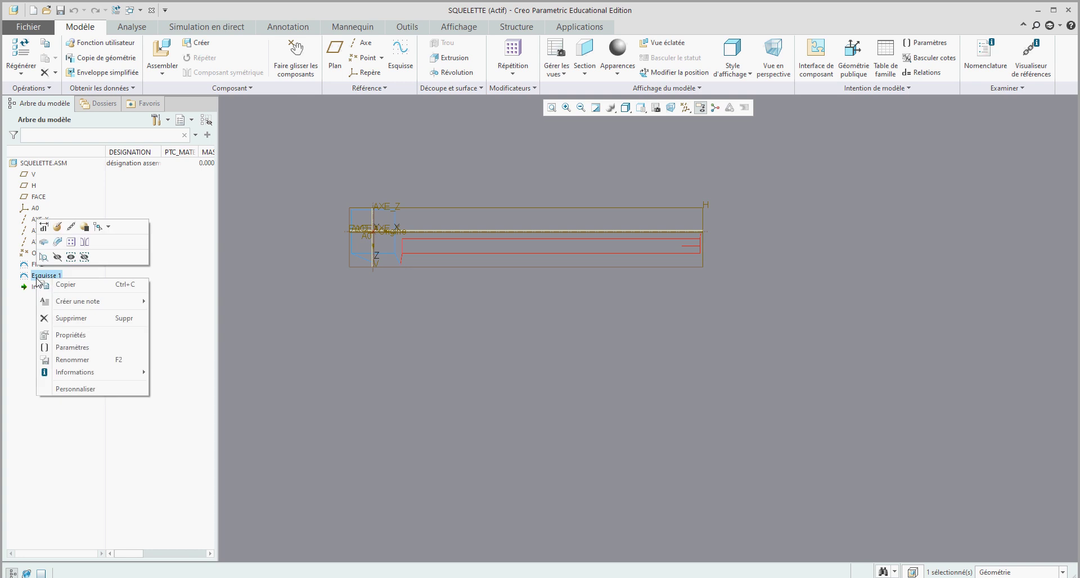
left_click(72, 360)
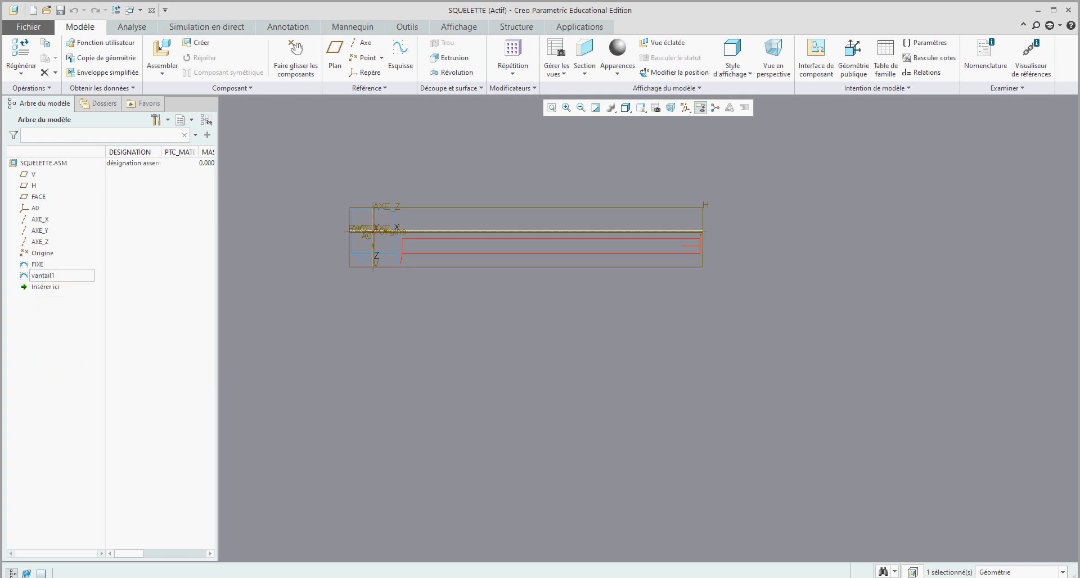
type("vantail1")
left_click(377, 349)
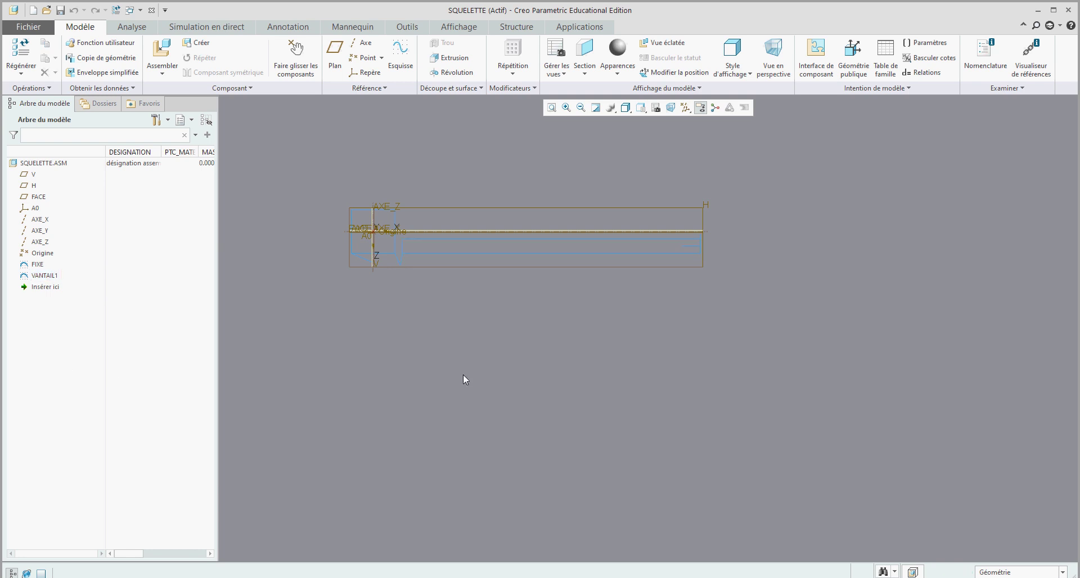
Start a new sketch on plane H with plane V as the right-facing reference, viewed square to the sketch plane
middle_click_drag(462, 340, 456, 321)
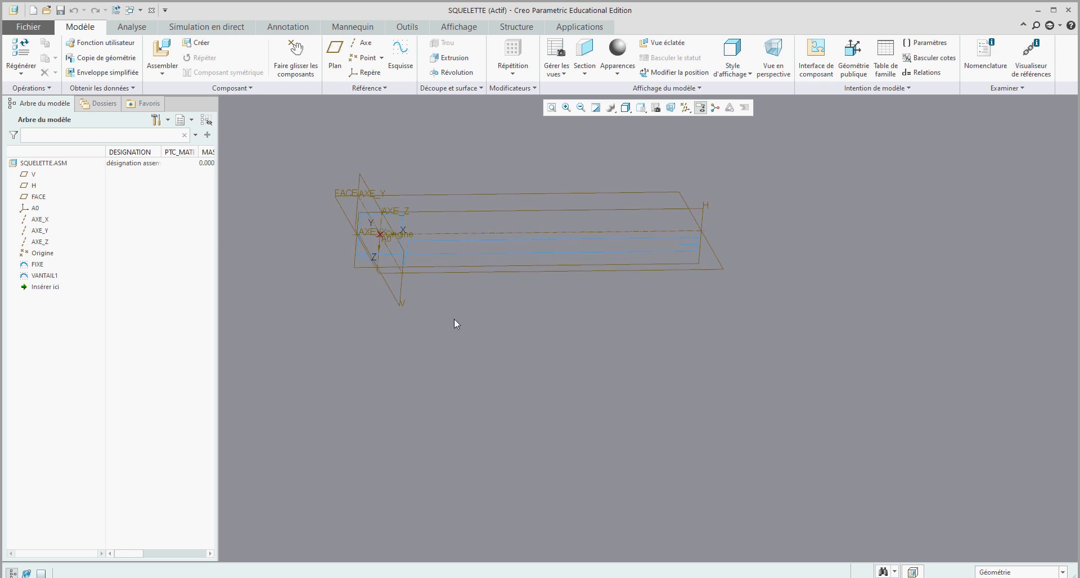
left_click(396, 58)
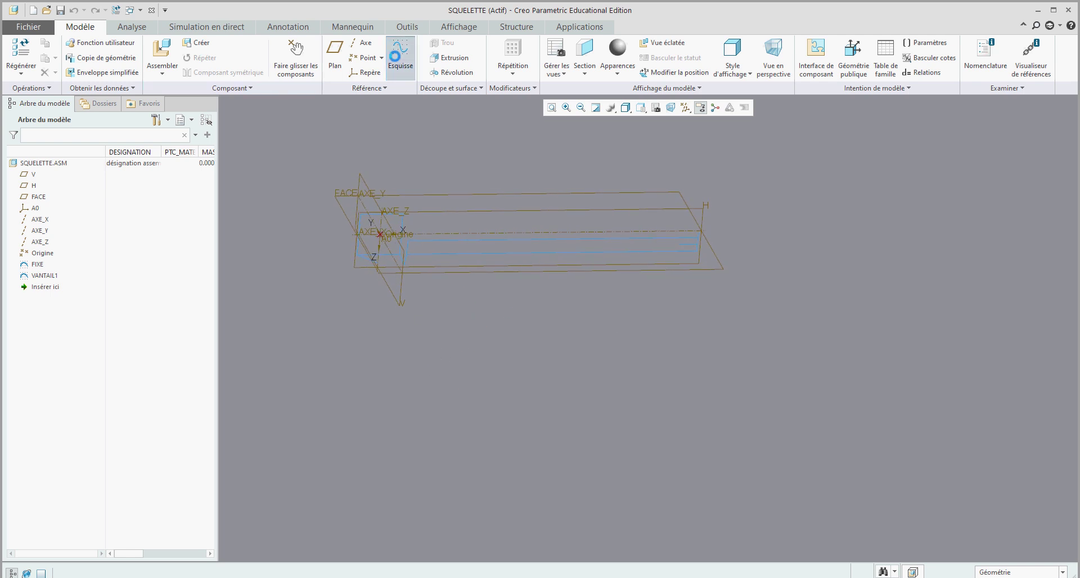
left_click(656, 214)
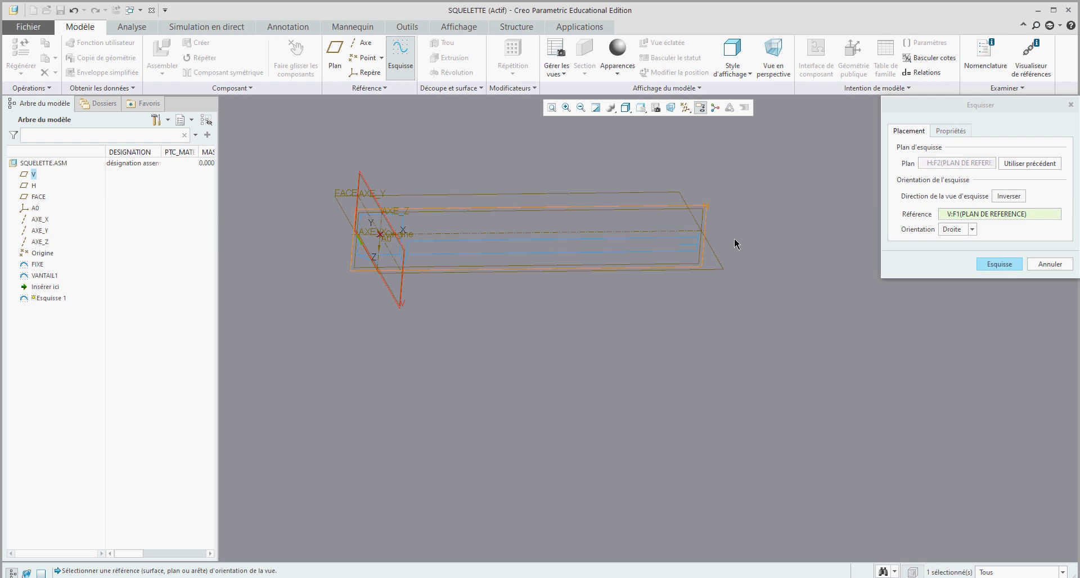
left_click(999, 265)
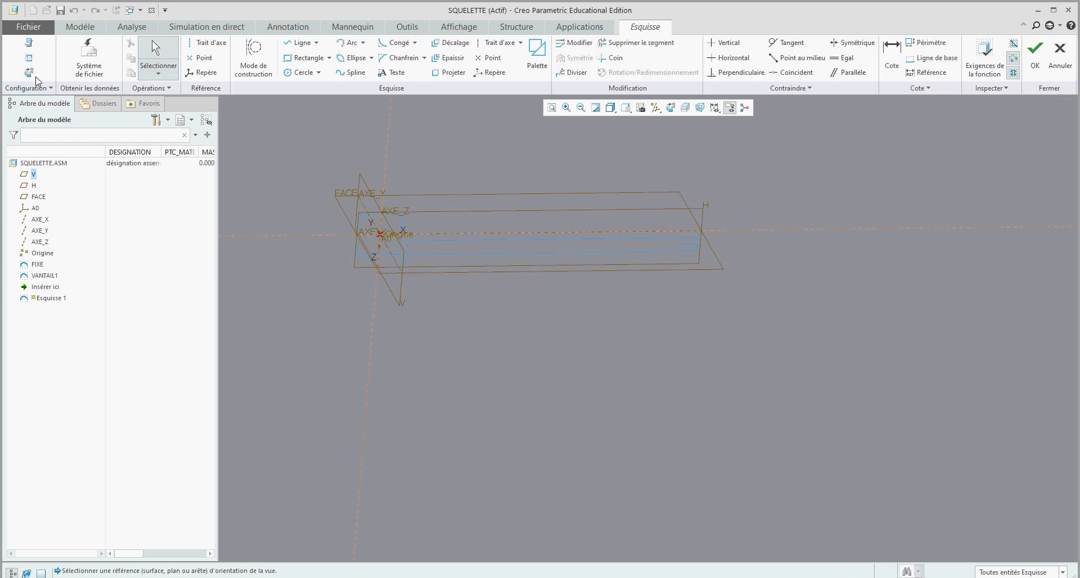
scroll(591, 372, "down", 3)
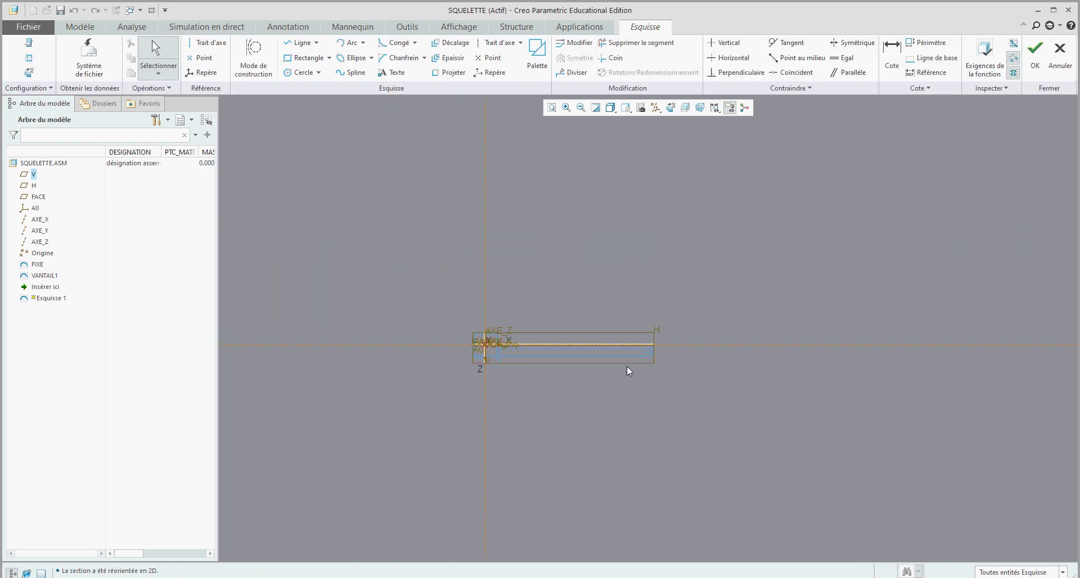
Draw a short slanted line from the free end of VANTAIL1's right-hand slanted line, down and to the right
scroll(523, 349, "up", 8)
scroll(493, 368, "up", 2)
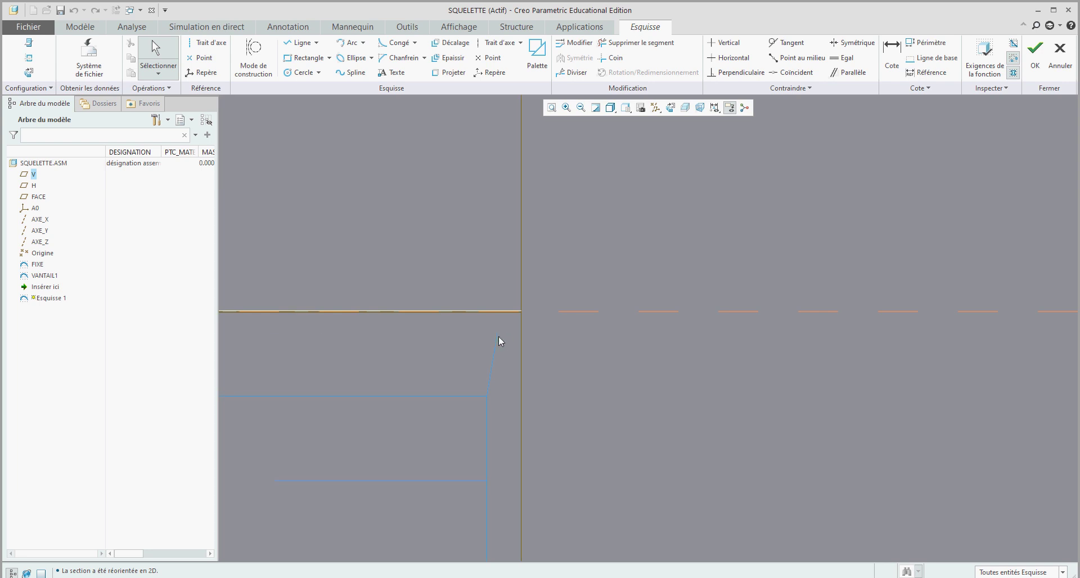
scroll(499, 330, "down", 3)
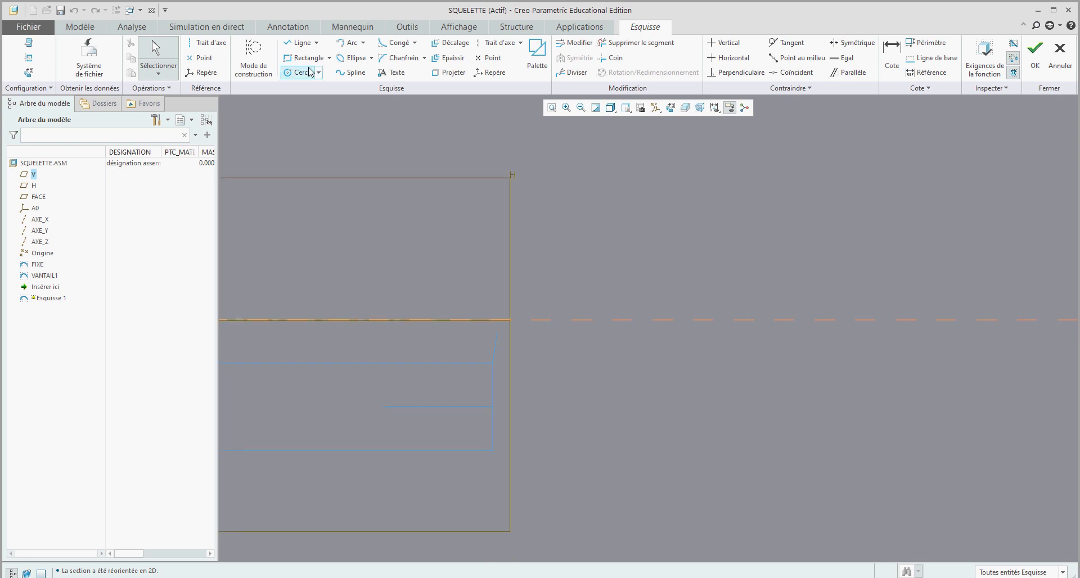
left_click(298, 43)
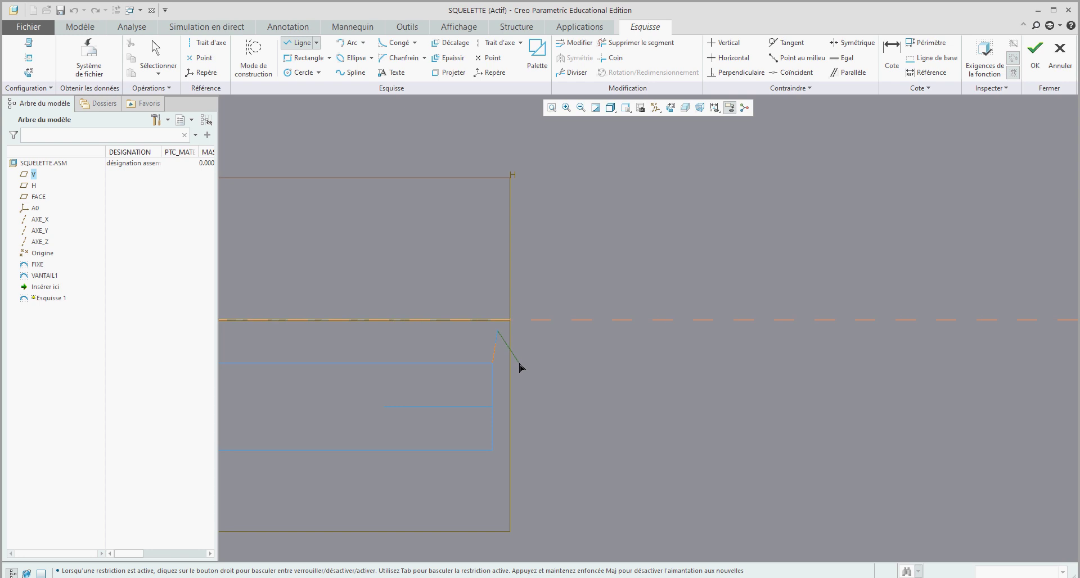
left_click(519, 363)
left_click(157, 54)
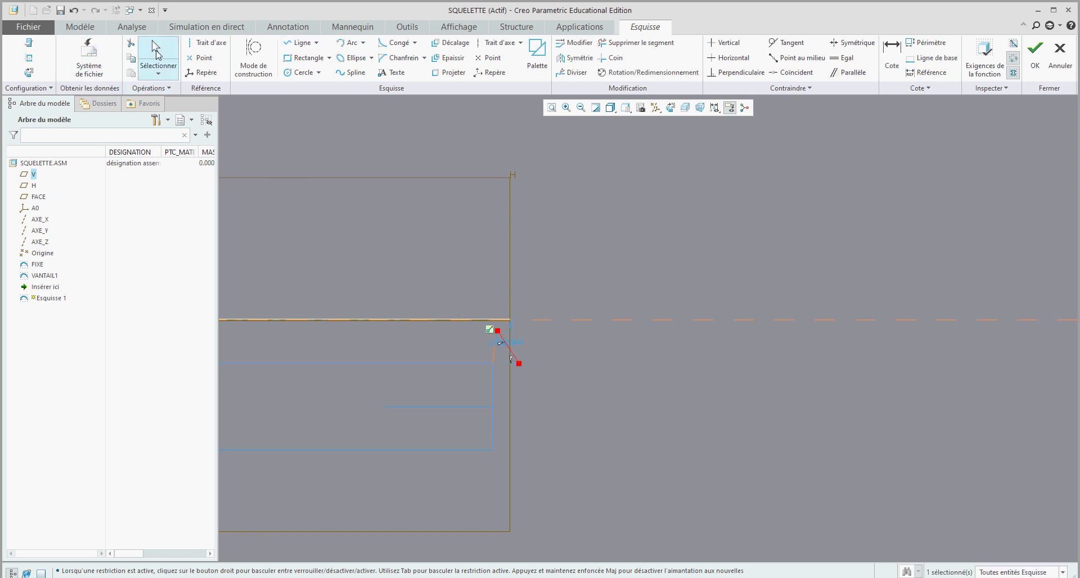
Draw a long horizontal rectangle with its upper-left corner on the new slanted line's lower end
left_click(304, 59)
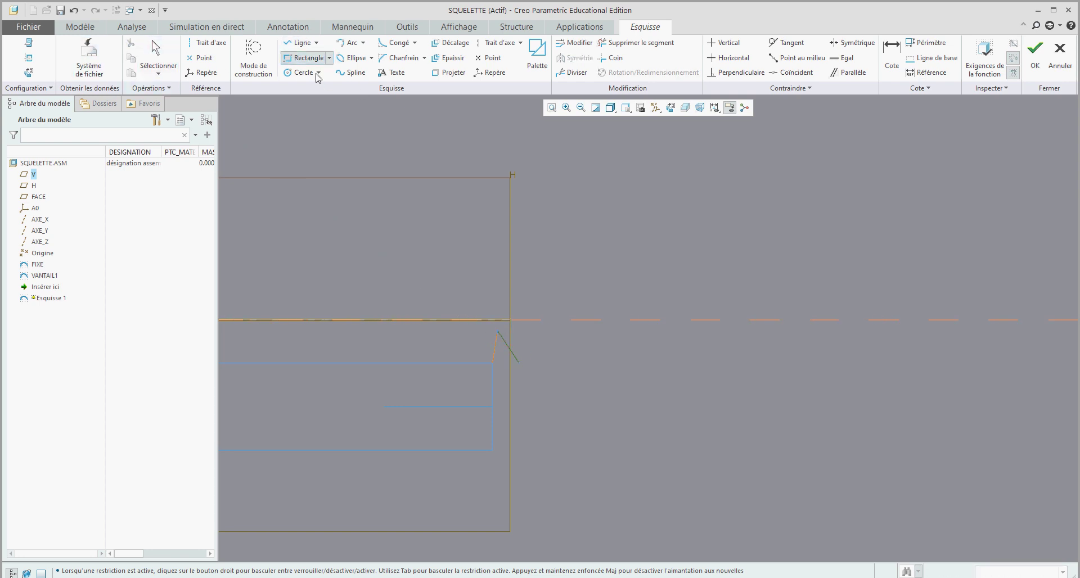
left_click(518, 364)
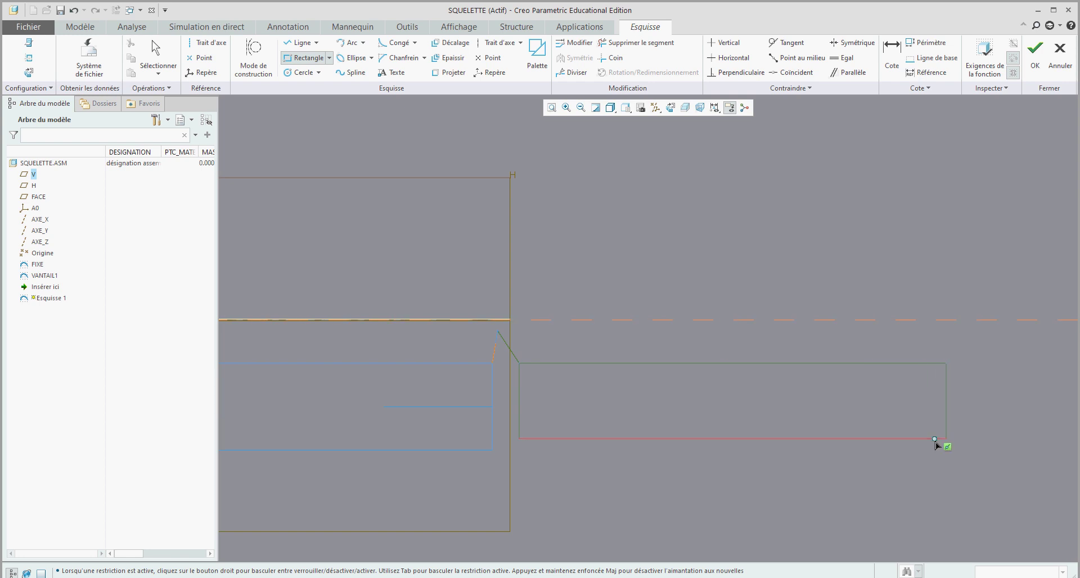
left_click(935, 439)
Draw a horizontal line about 27 long inward from the midpoint of the new rectangle's left edge
left_click(288, 43)
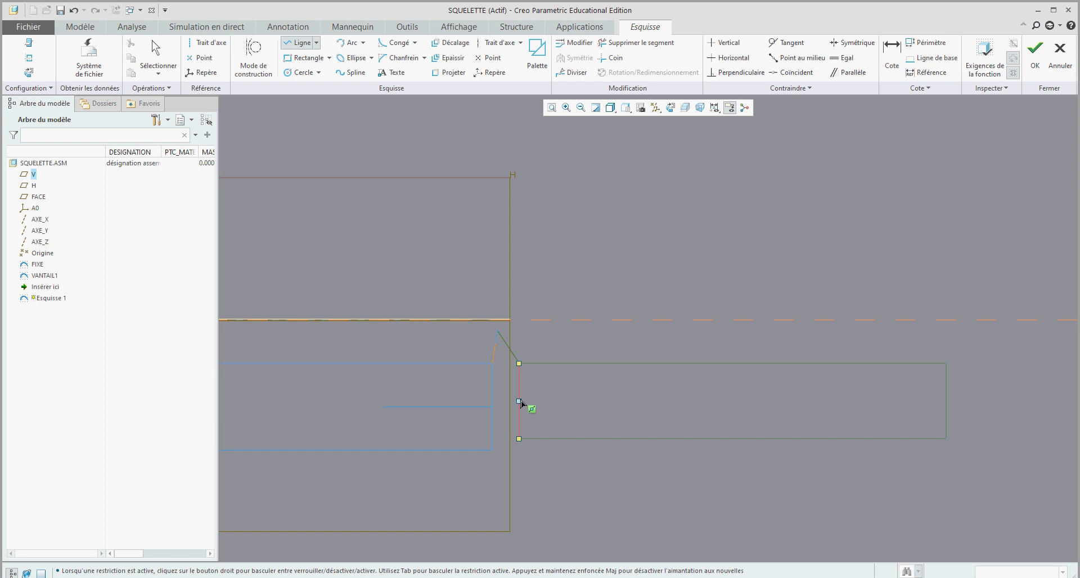
left_click(519, 402)
left_click(579, 402)
left_click(151, 47)
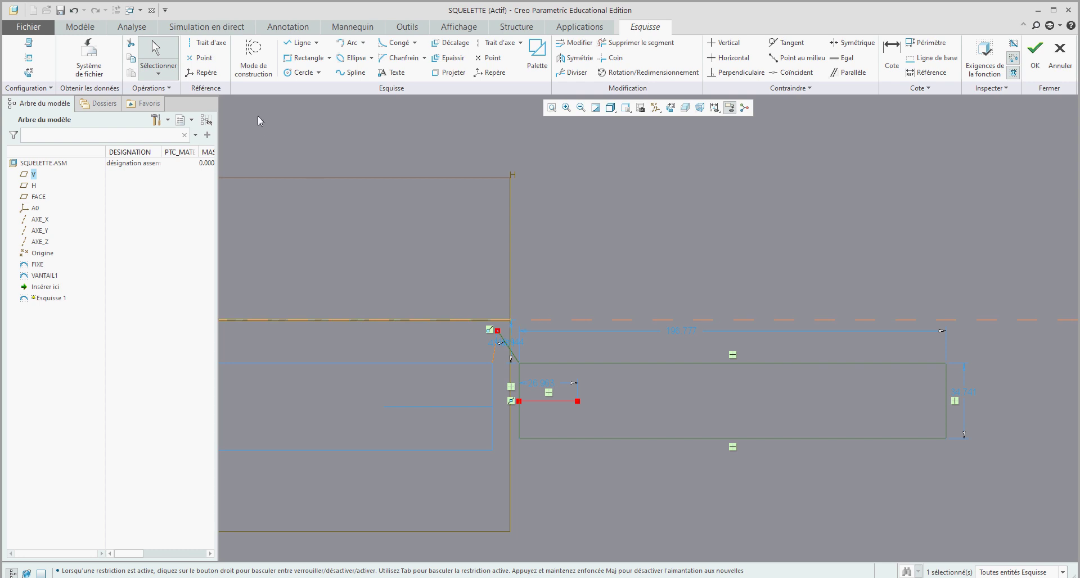
left_click(154, 51)
Set the length of the rectangle's inner horizontal line to 50 and the rectangle's height to 40
double_click(545, 387)
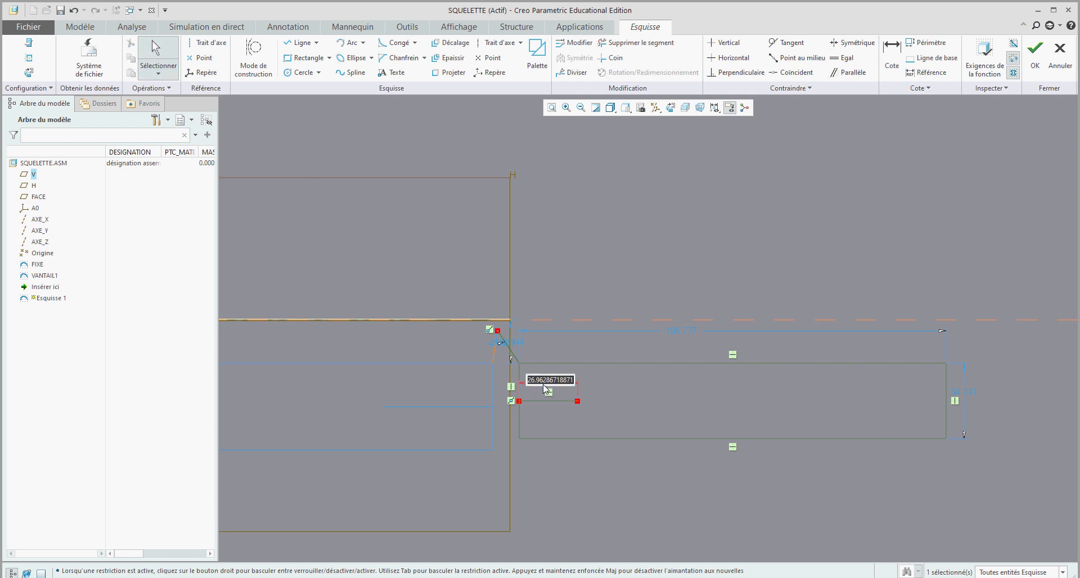
type("5")
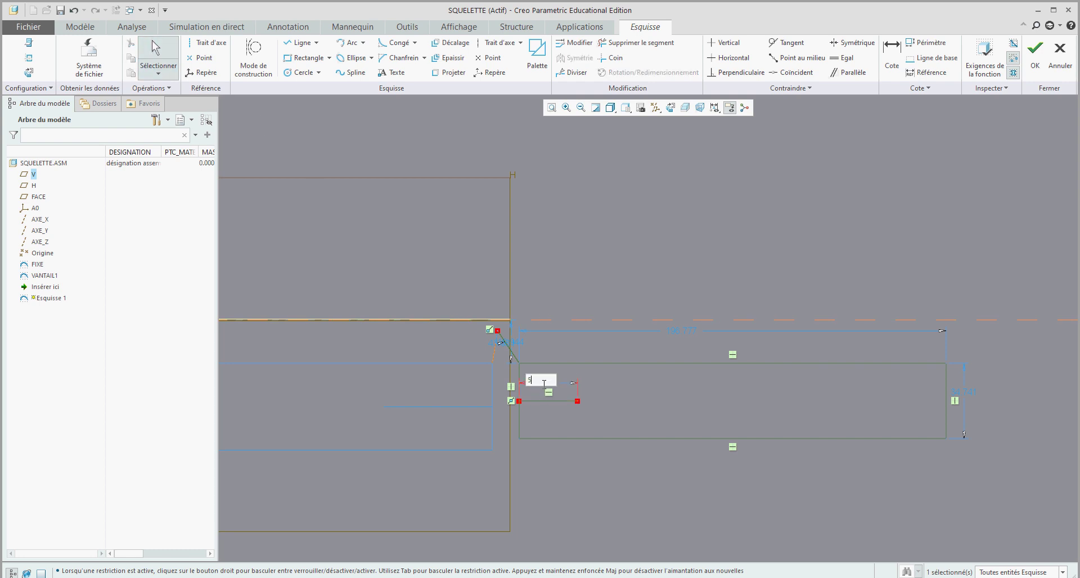
type("0")
key("Return")
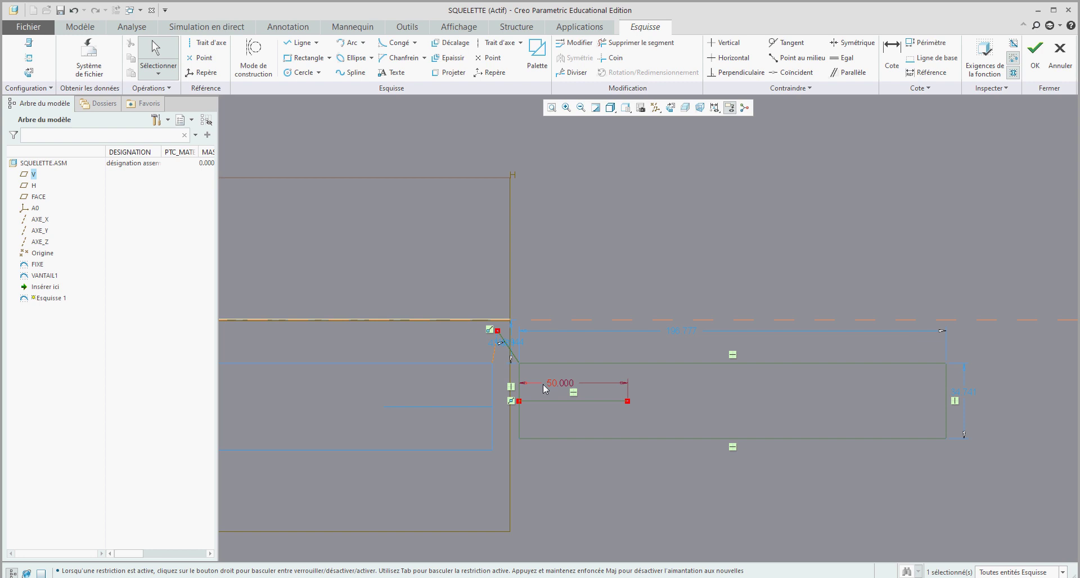
double_click(968, 392)
type("40")
key("Return")
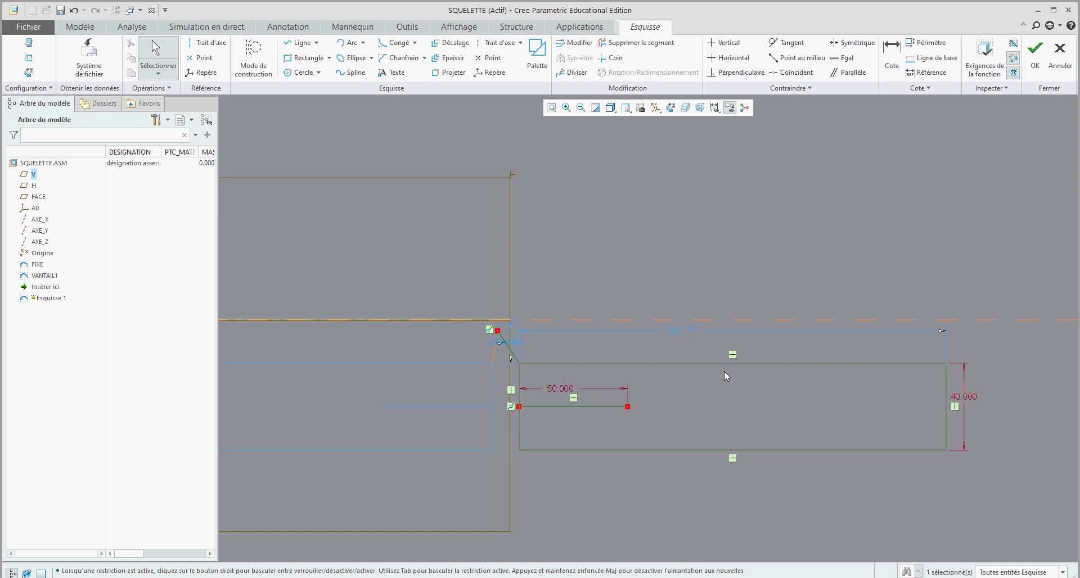
Dimension the horizontal distance from the short slanted line's upper end to the new rectangle's left edge as 2.5
scroll(488, 332, "down", 3)
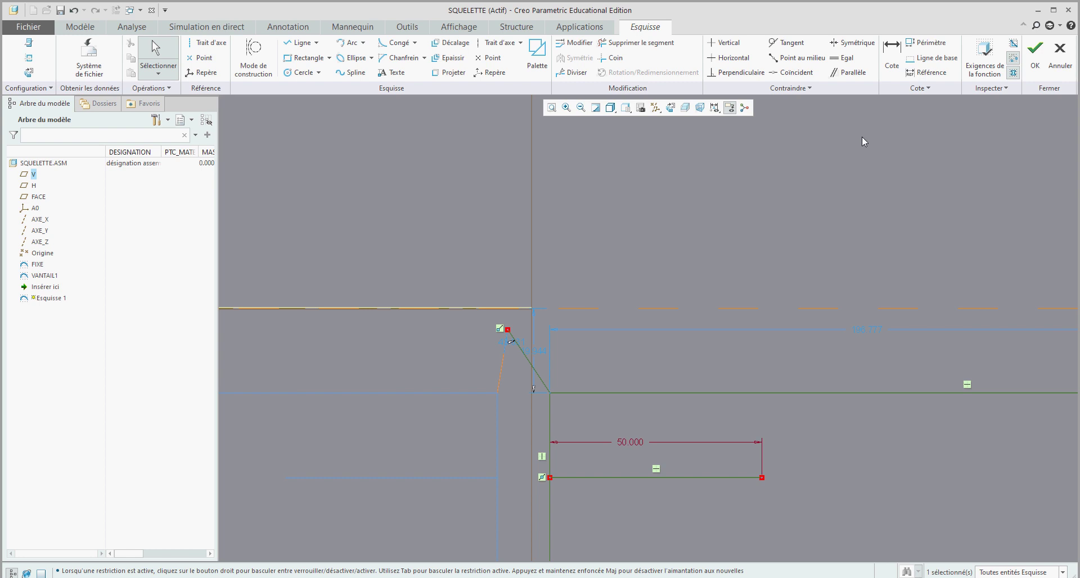
left_click(892, 56)
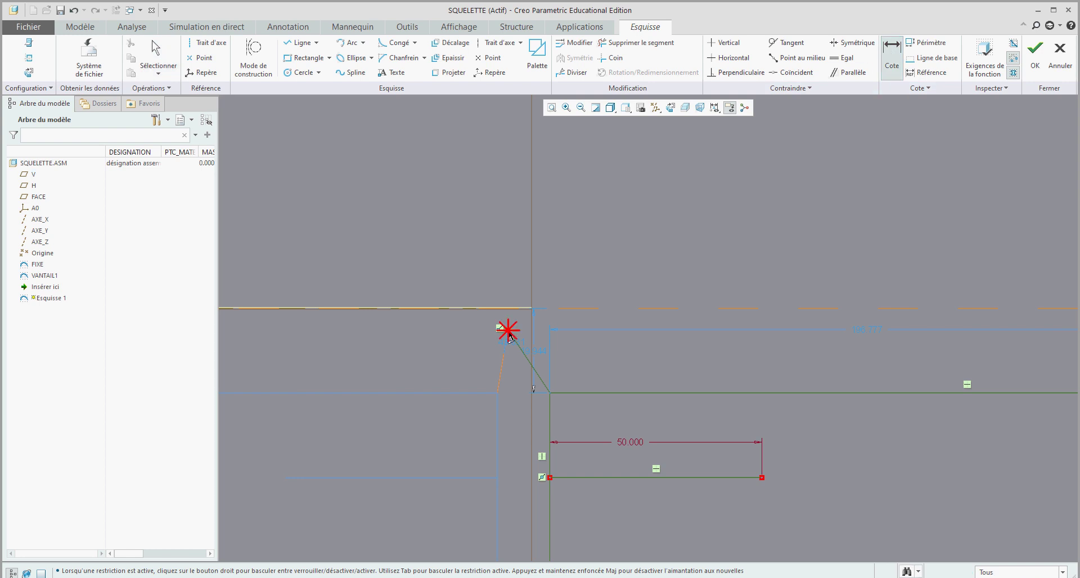
left_click(552, 419)
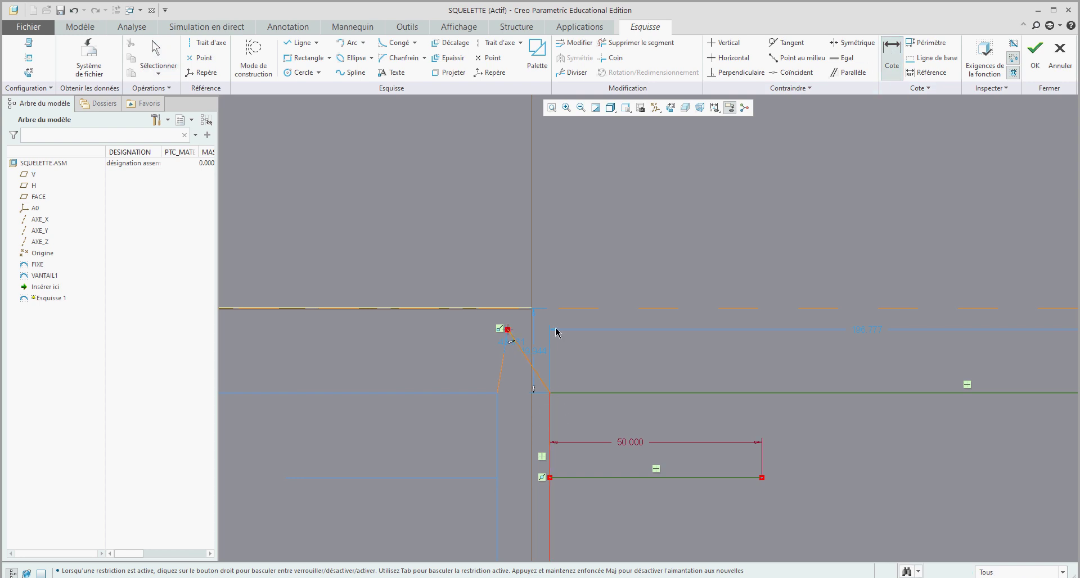
middle_click(572, 278)
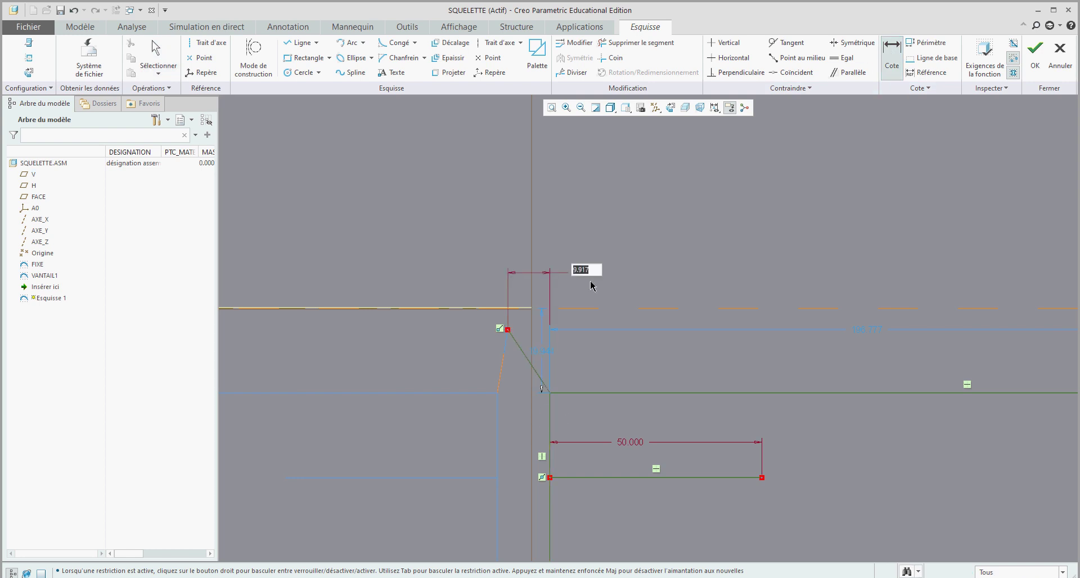
type("2.5")
key("Return")
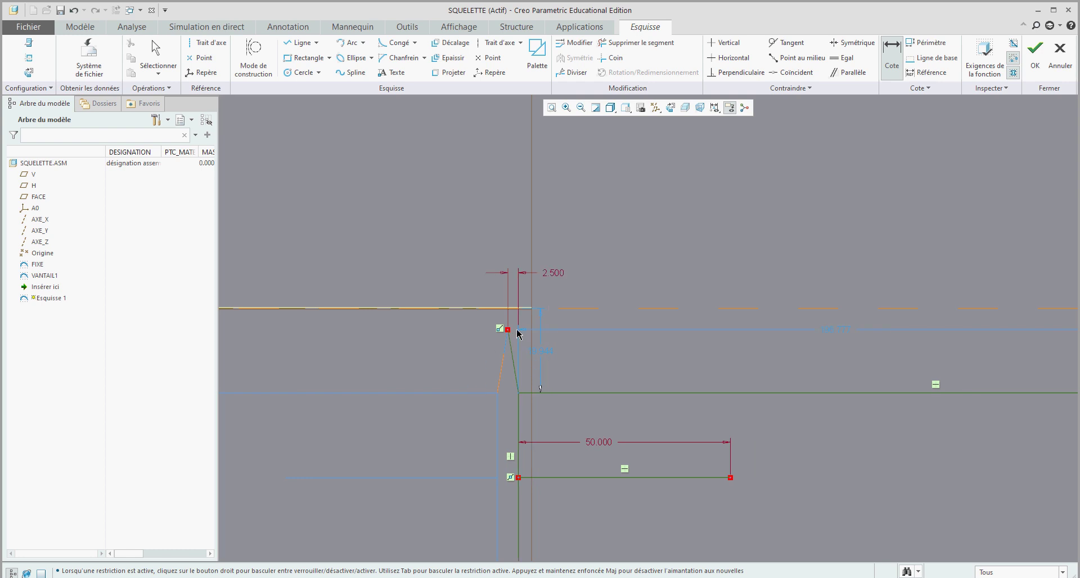
Dimension the vertical distance from the short slanted line's upper end to the rectangle's top edge as 15
left_click(569, 394)
middle_click(607, 364)
type("15")
key("Return")
scroll(488, 180, "down", 2)
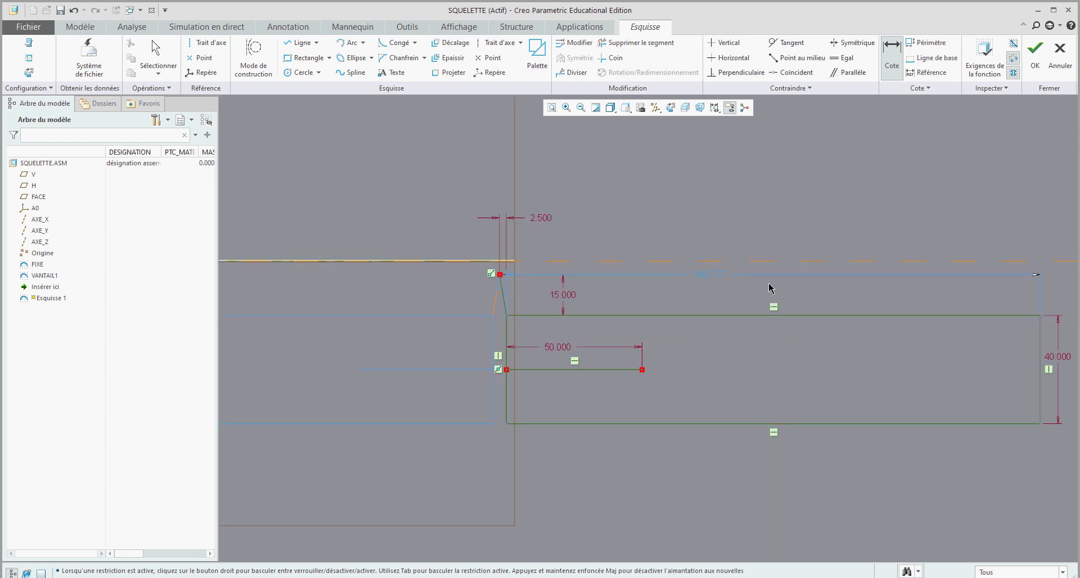
Set the horizontal distance from the slanted line's upper end to the rectangle's right edge to 818 and finish the sketch
double_click(715, 276)
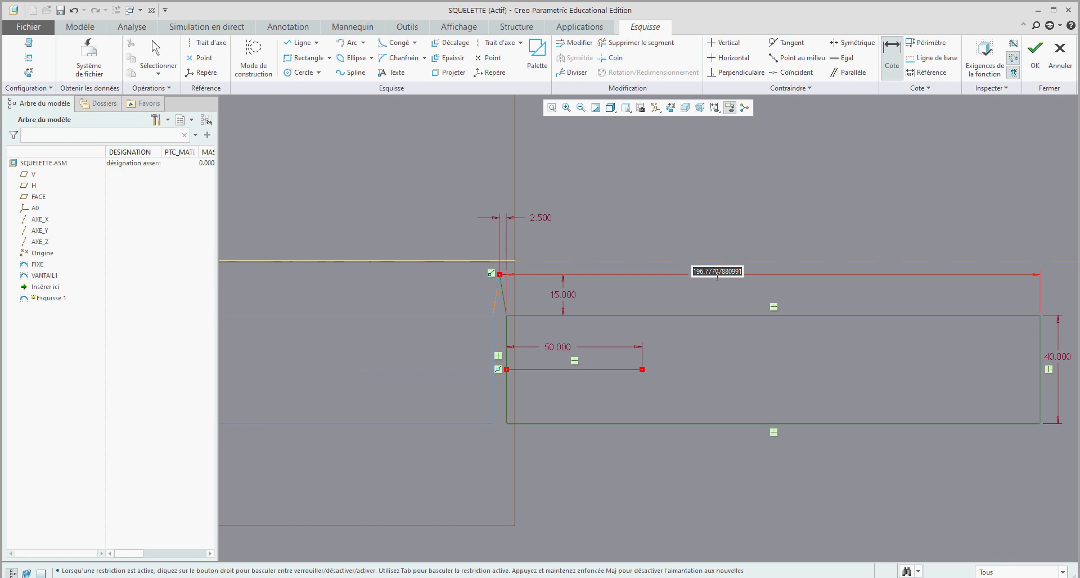
type("818")
key("Return")
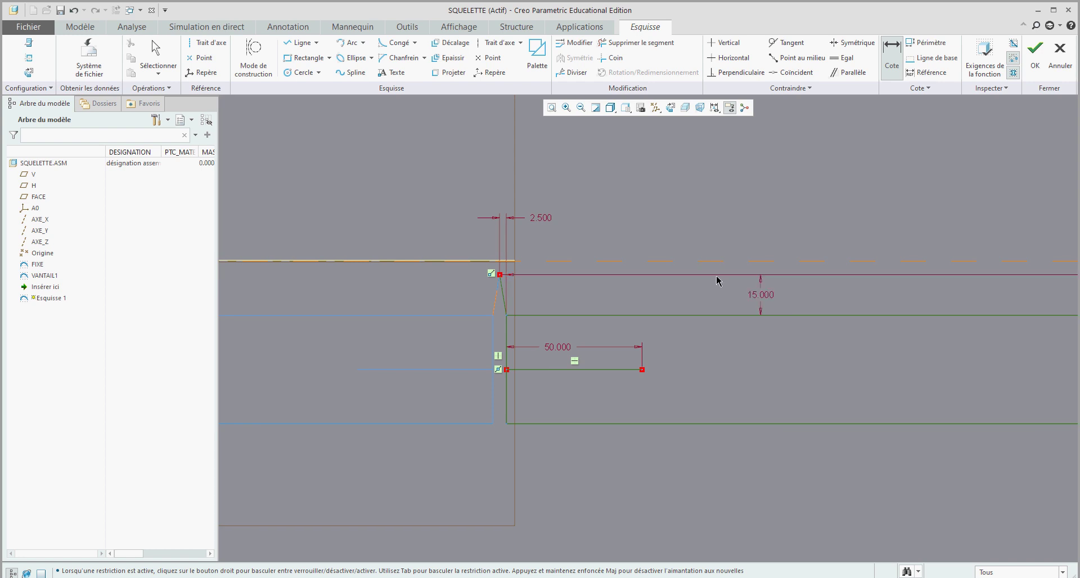
scroll(503, 355, "down", 8)
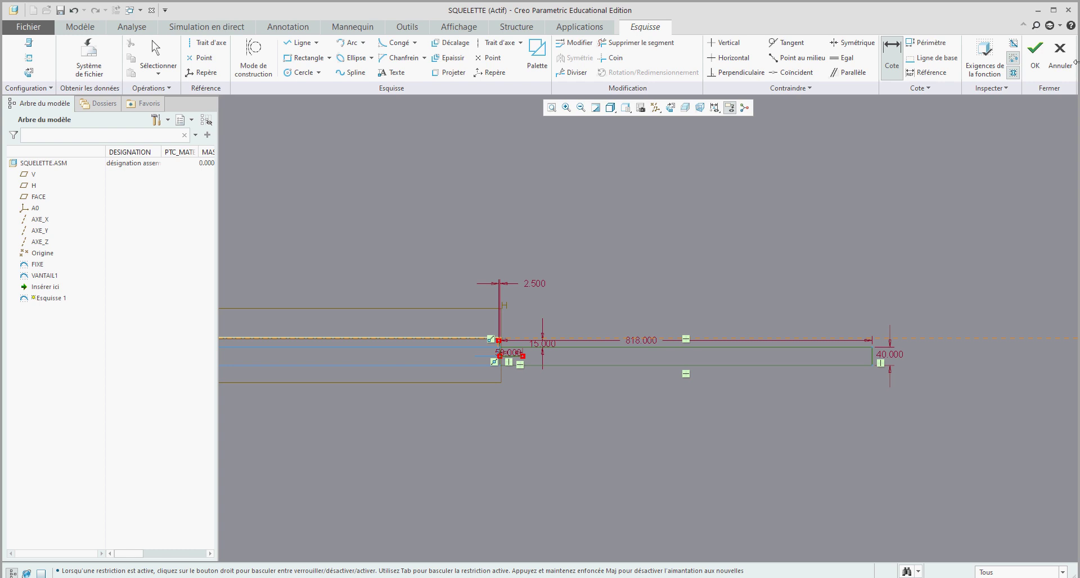
left_click(1035, 49)
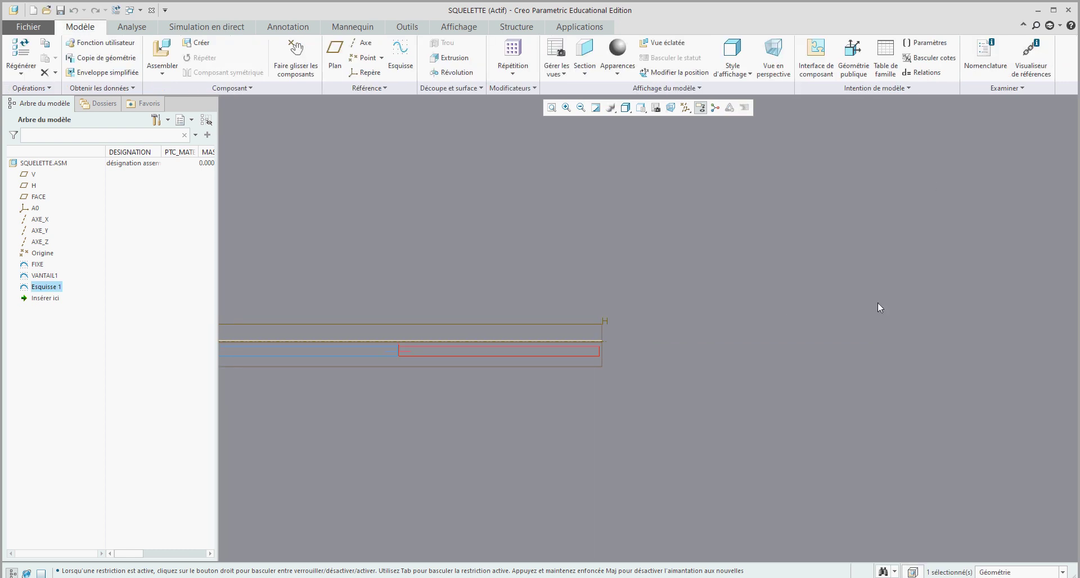
Rename the finished leaf sketch VANTAIL2 and save the assembly
right_click(56, 288)
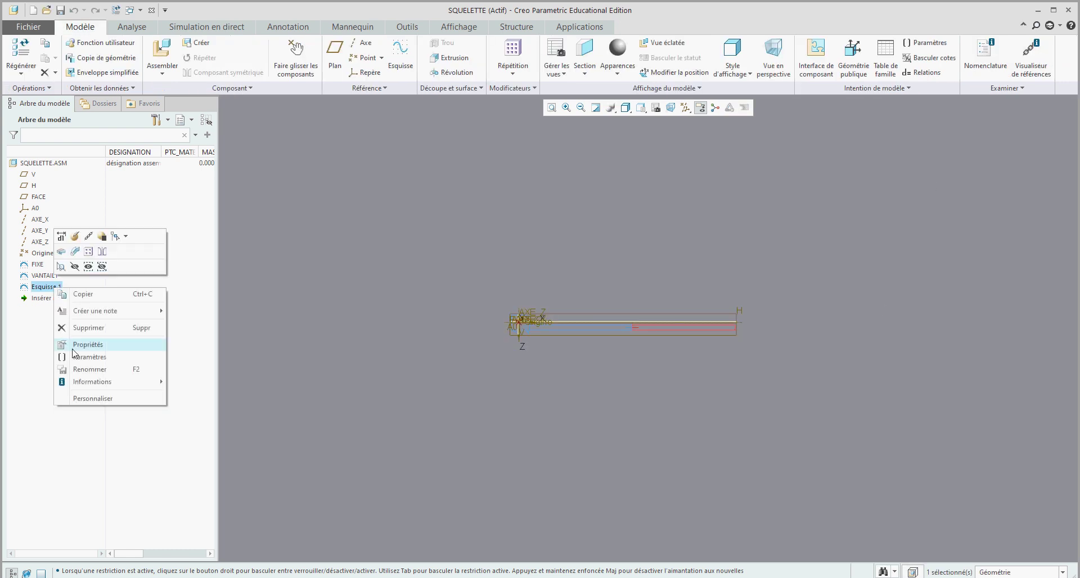
left_click(89, 369)
type("V")
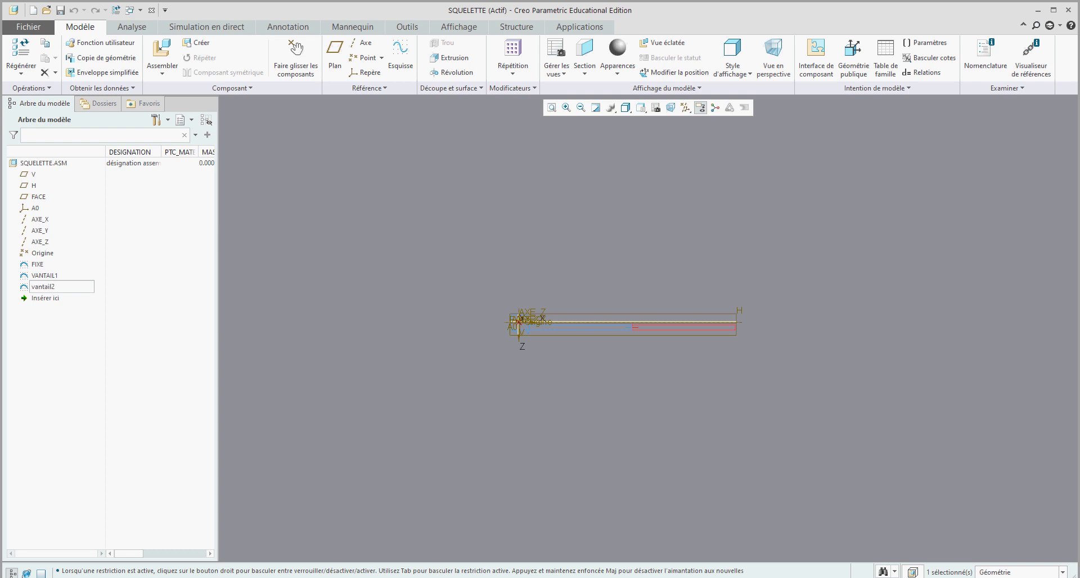
type("antail2")
key("Return")
left_click(473, 420)
scroll(706, 342, "up", 2)
scroll(705, 342, "up", 3)
scroll(691, 339, "down", 2)
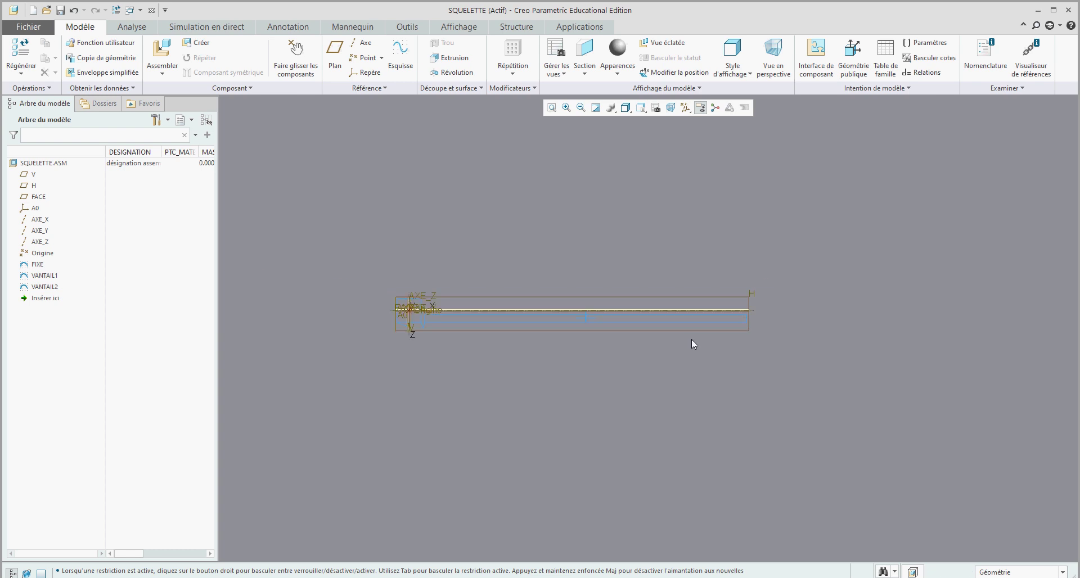
key("ctrl+s")
Start a new sketch on plane H with the default orientation
scroll(565, 398, "up", 3)
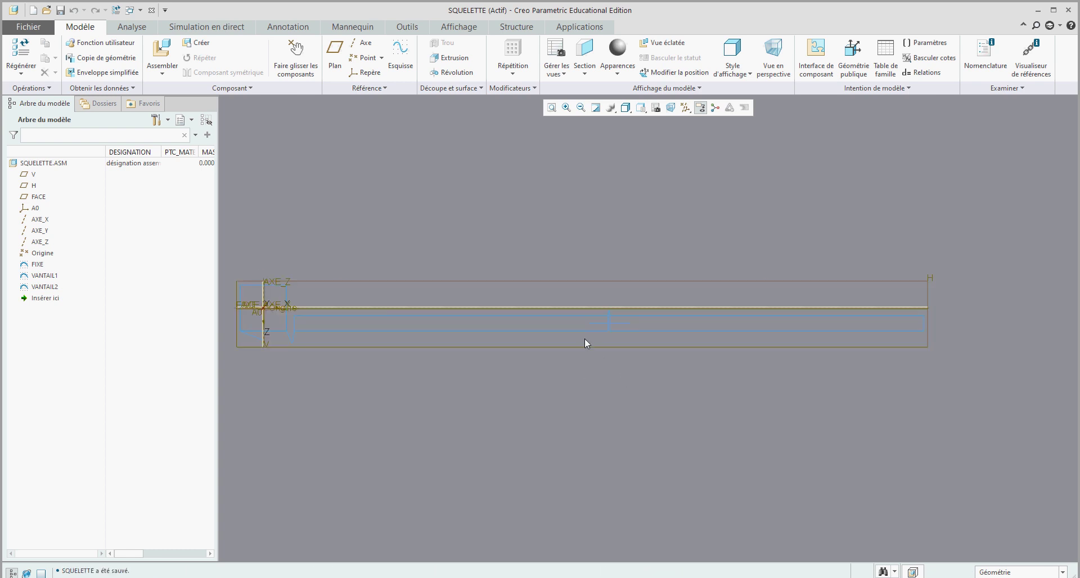
scroll(585, 339, "up", 3)
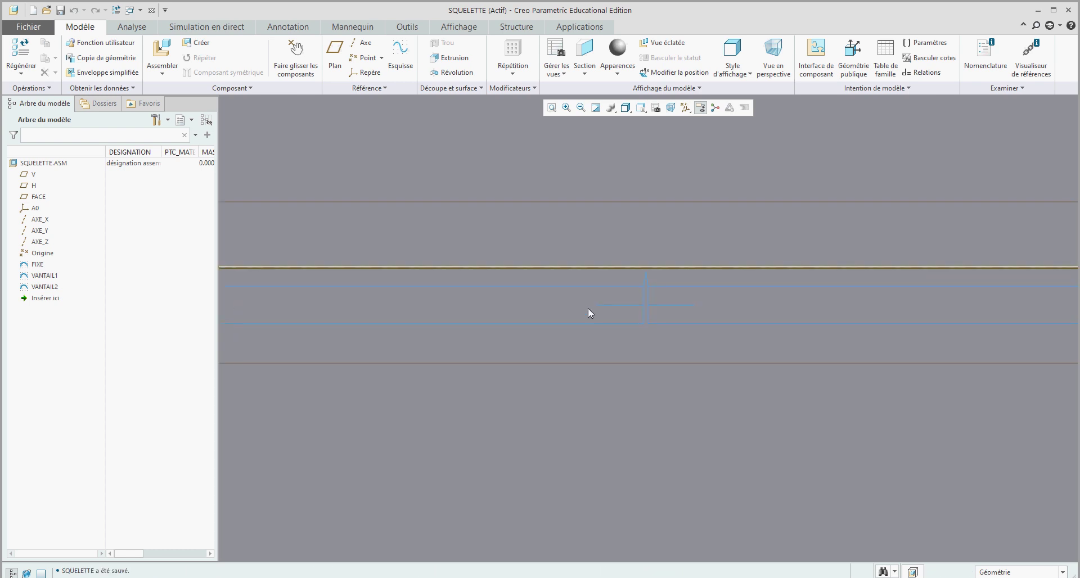
left_click(401, 60)
scroll(439, 300, "down", 3)
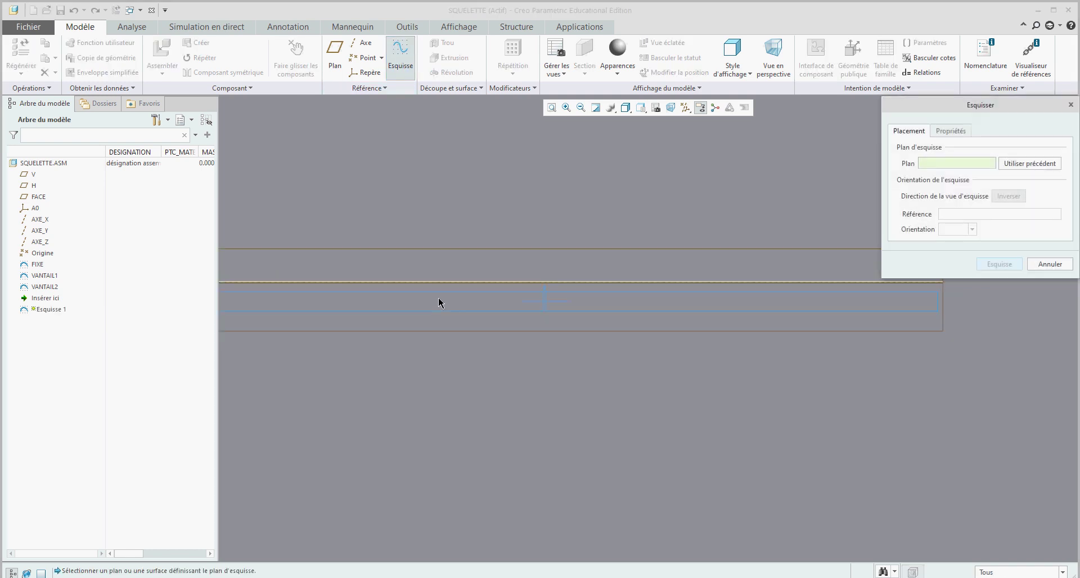
scroll(436, 253, "down", 3)
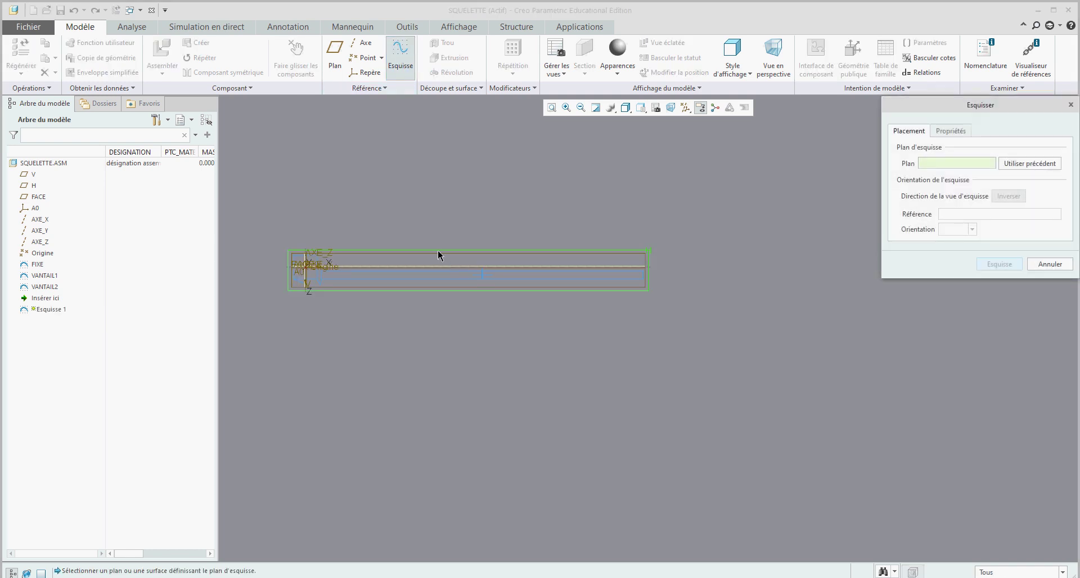
left_click(437, 251)
left_click(1000, 264)
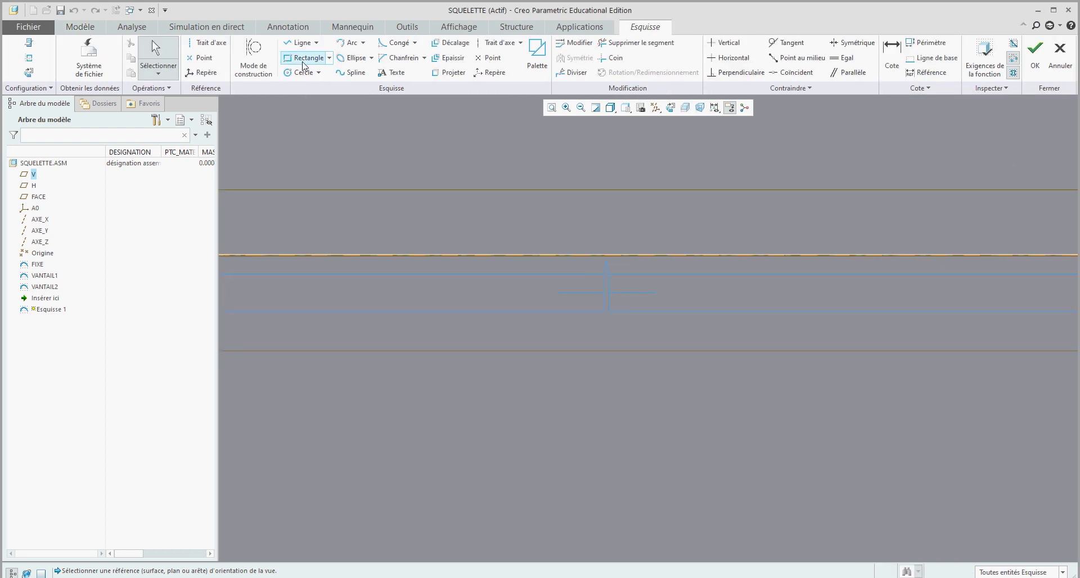
Draw a line about 119 long from the free end of VANTAIL1's right-hand inner horizontal line, slanting down and right at about 55°
left_click(289, 43)
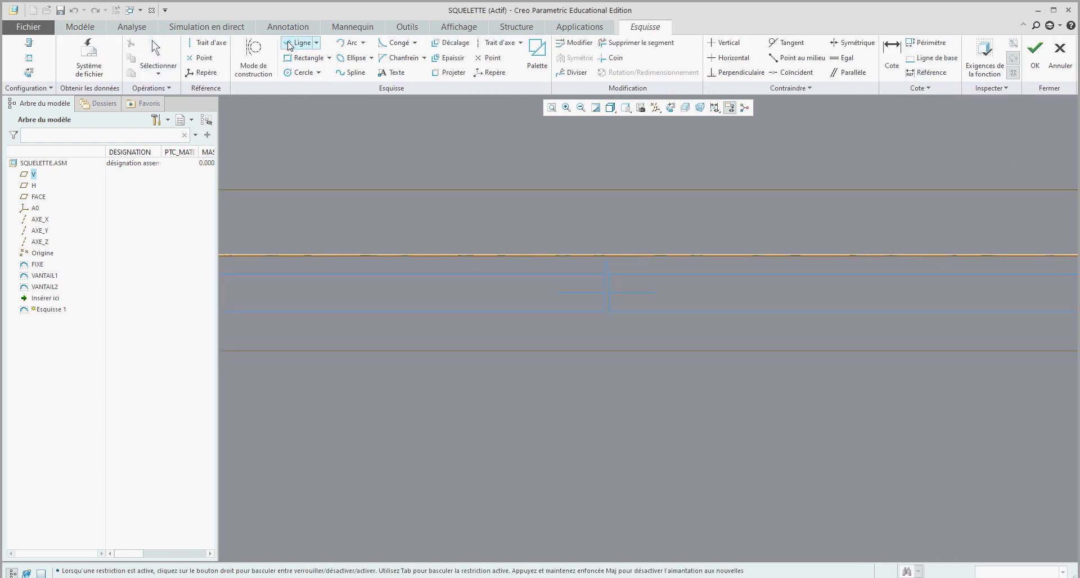
left_click(557, 293)
left_click(621, 384)
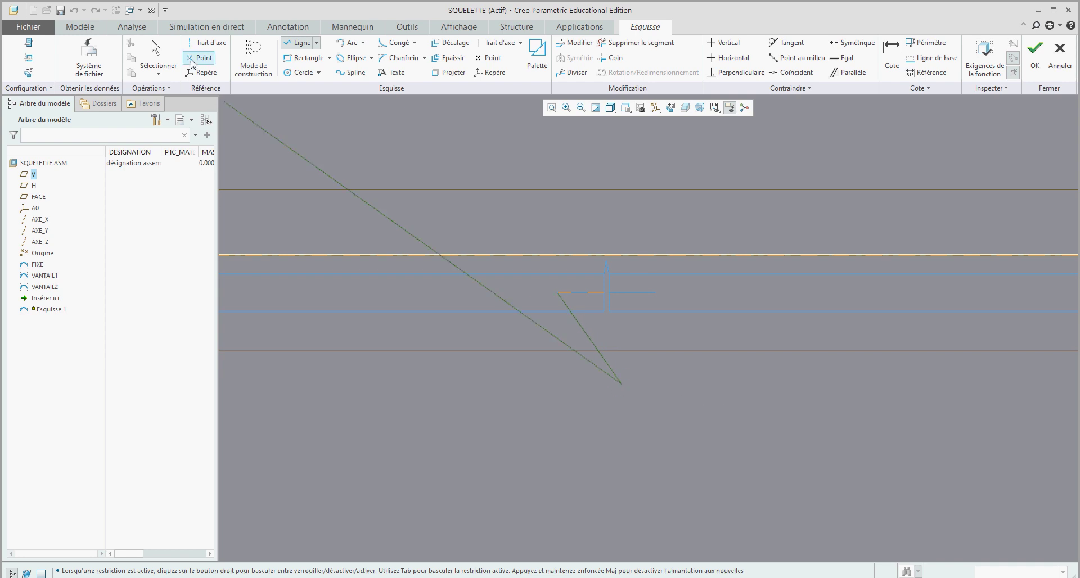
left_click(159, 61)
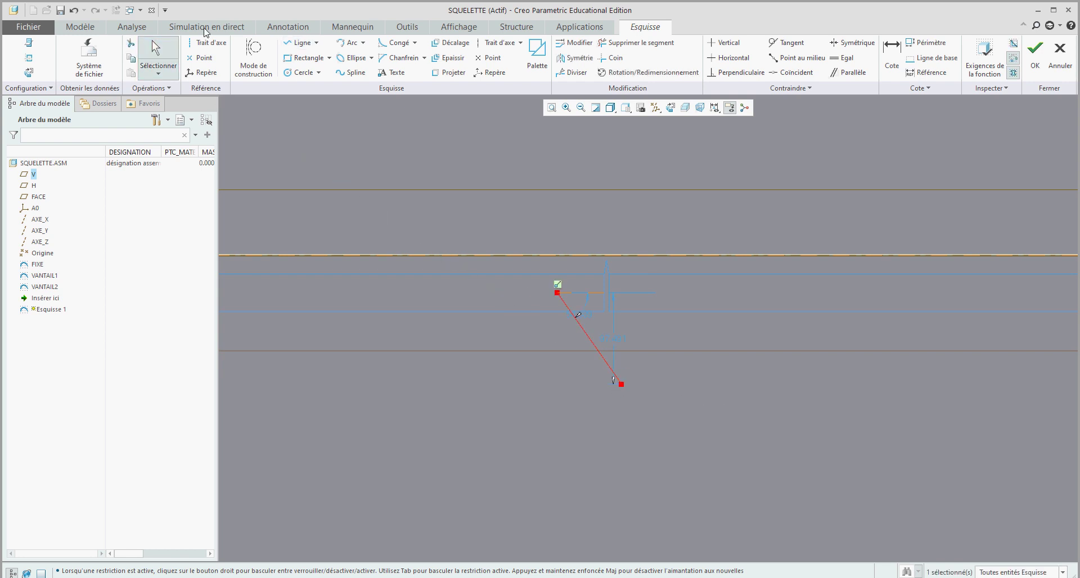
Draw a second, shorter line from the same start point, slanting down and to the left
left_click(300, 43)
left_click(557, 293)
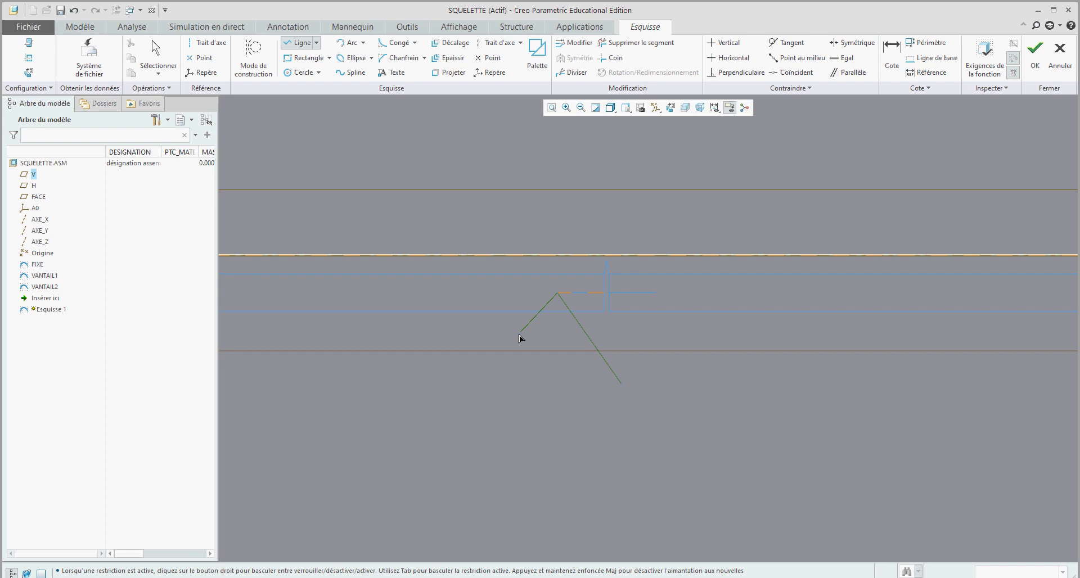
left_click(499, 337)
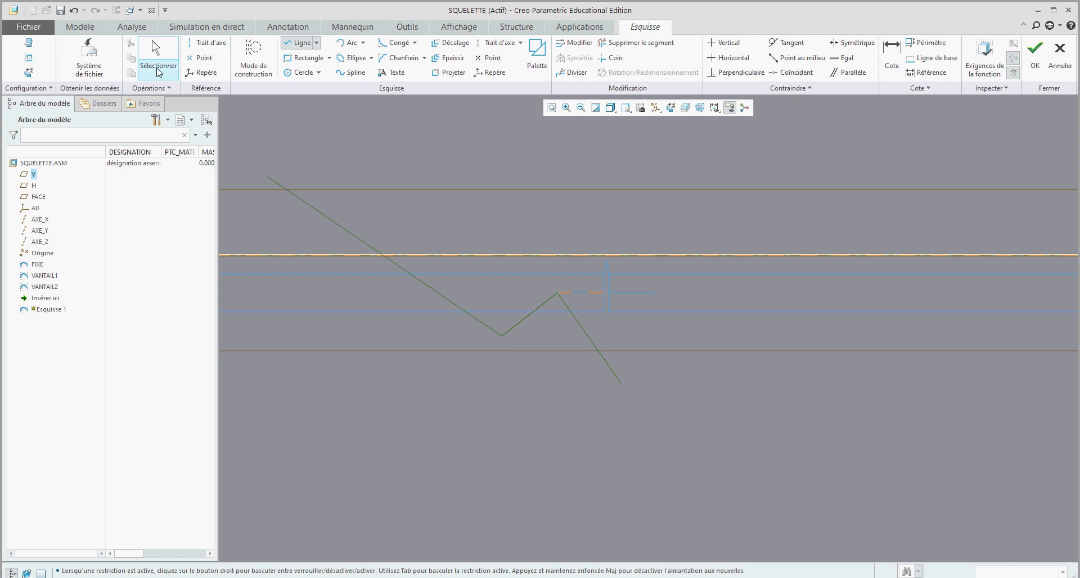
left_click(163, 64)
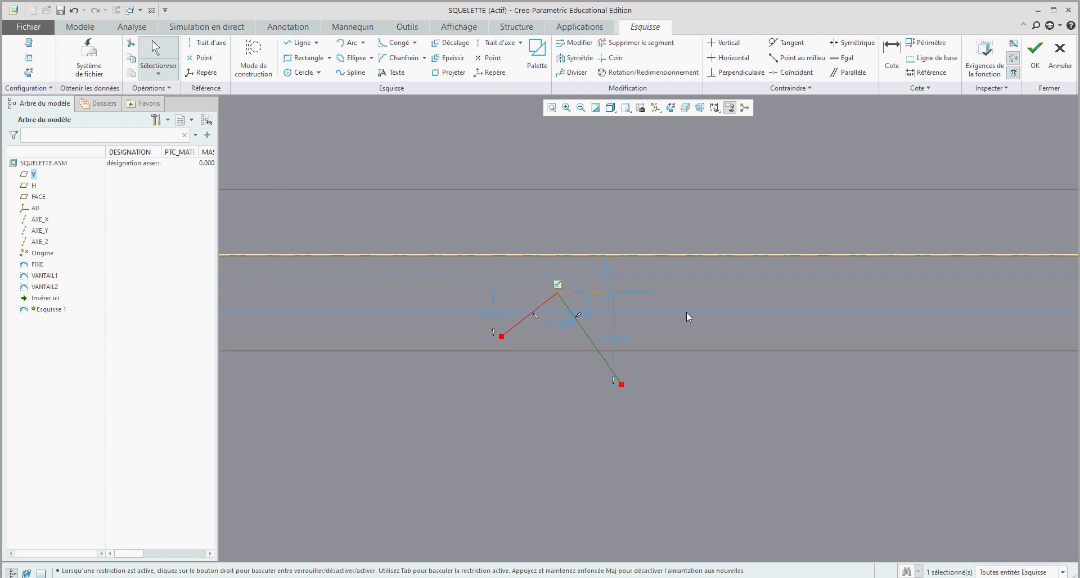
Dimension the shorter slanted line's length as 70 and the longer one's as 120
left_click(893, 61)
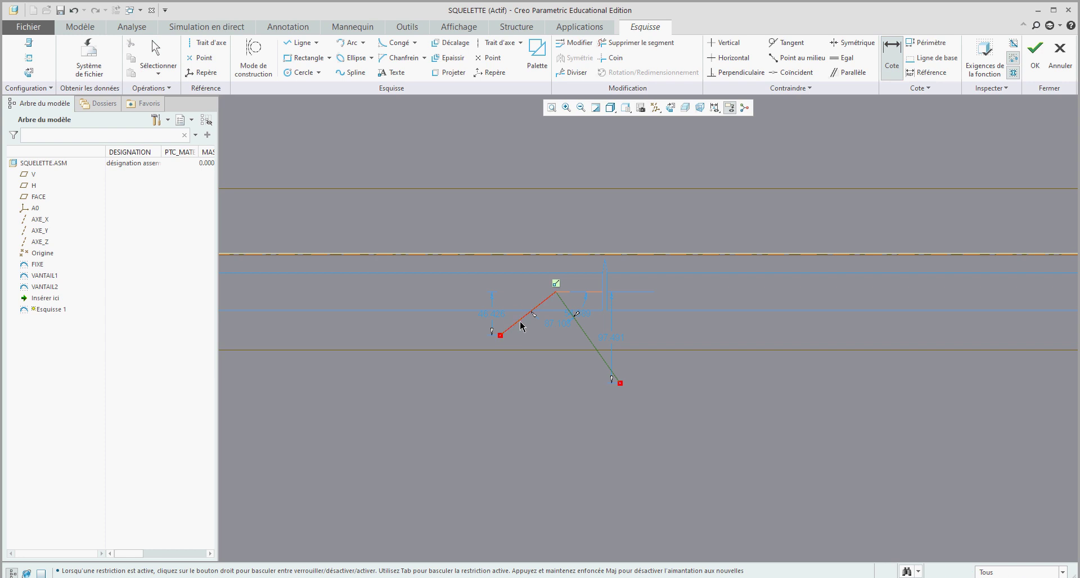
middle_click(515, 293)
type("70")
key("Return")
left_click(592, 345)
middle_click(687, 292)
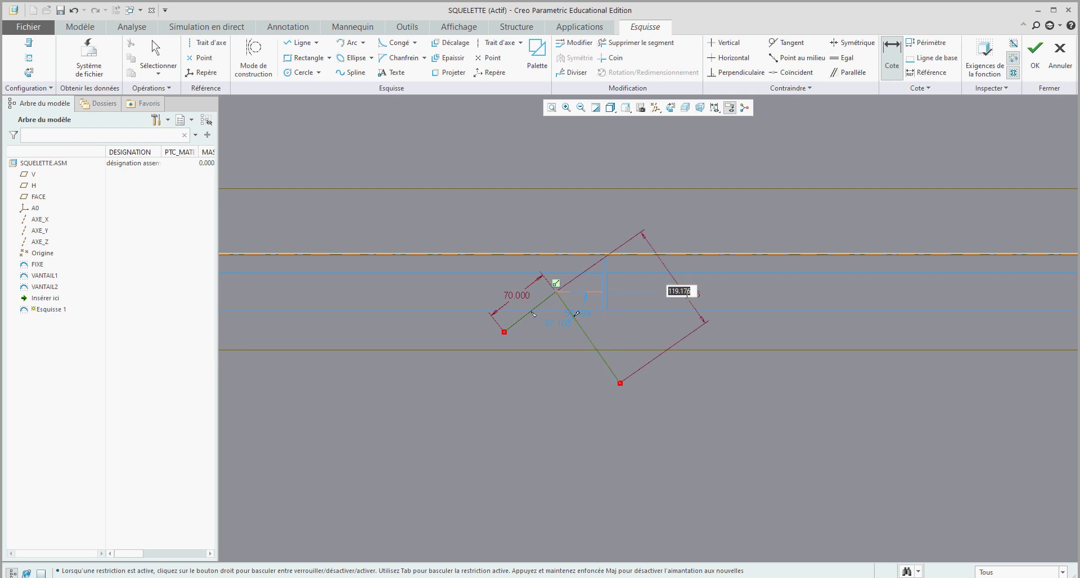
type("120")
key("Return")
Set the longer line's angle to the horizontal to 45° and the angle between the two slanted lines to 100°
scroll(564, 318, "up", 4)
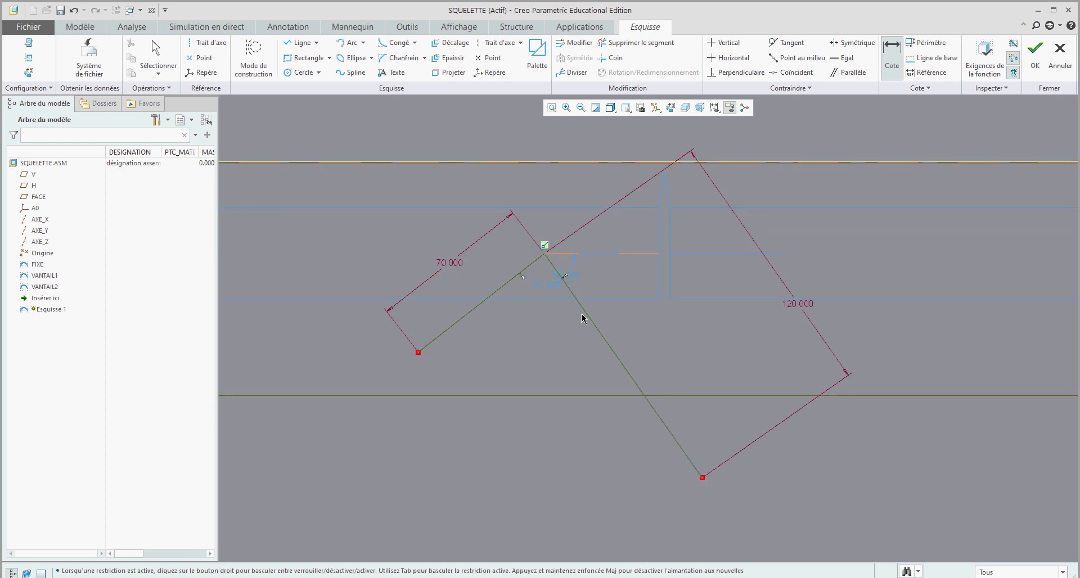
double_click(573, 280)
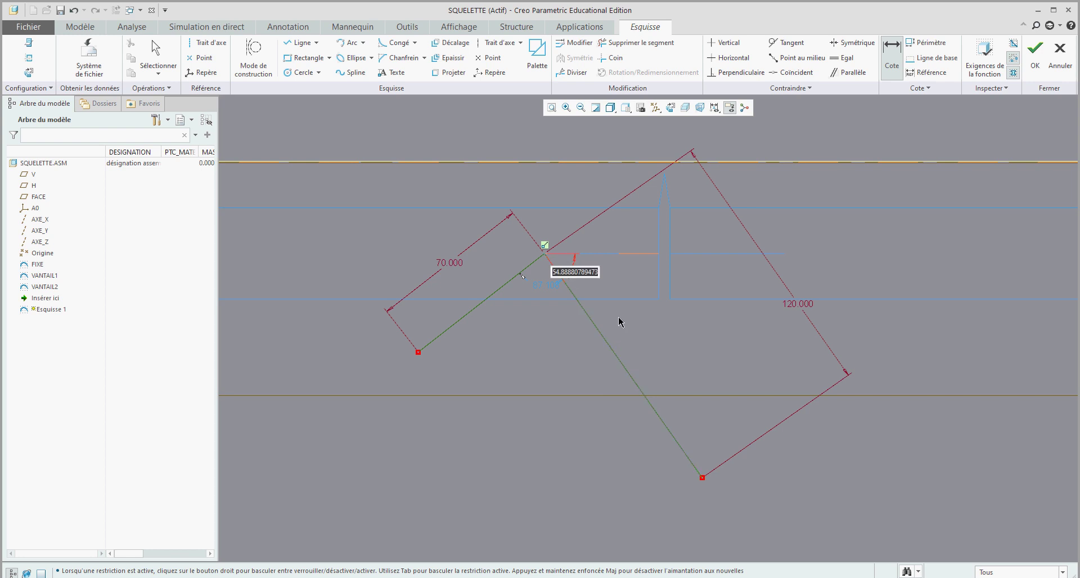
type("45")
key("Return")
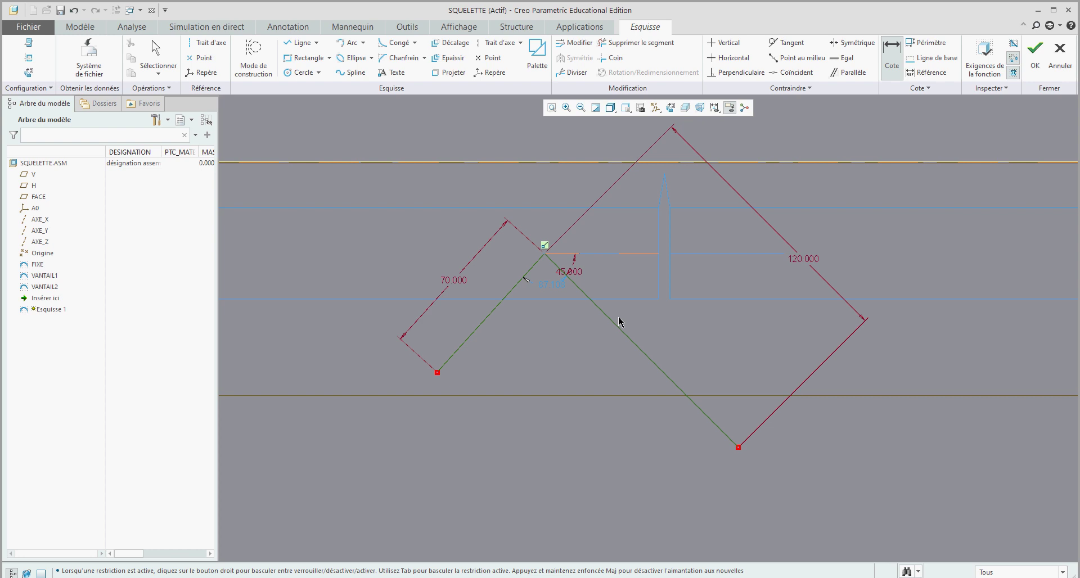
middle_click(550, 289)
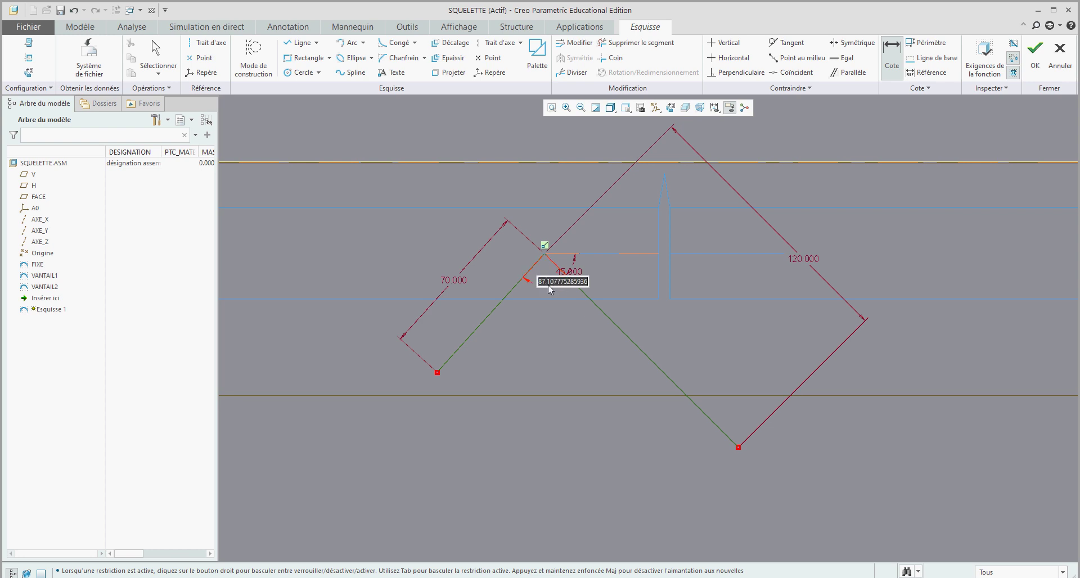
type("100")
key("Return")
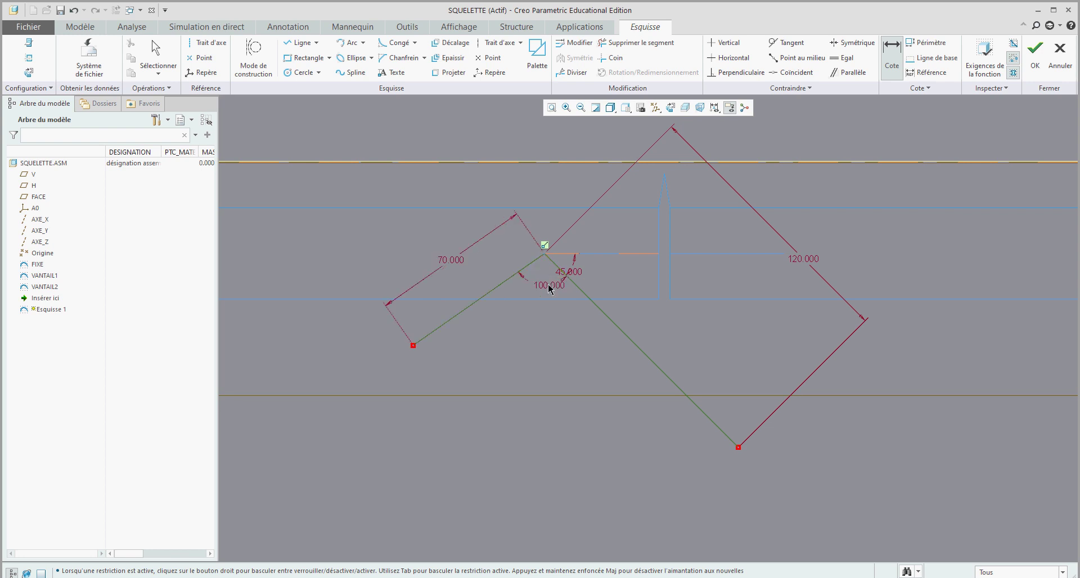
Finish the two-line sketch and rename it LEVIER
scroll(673, 325, "up", 4)
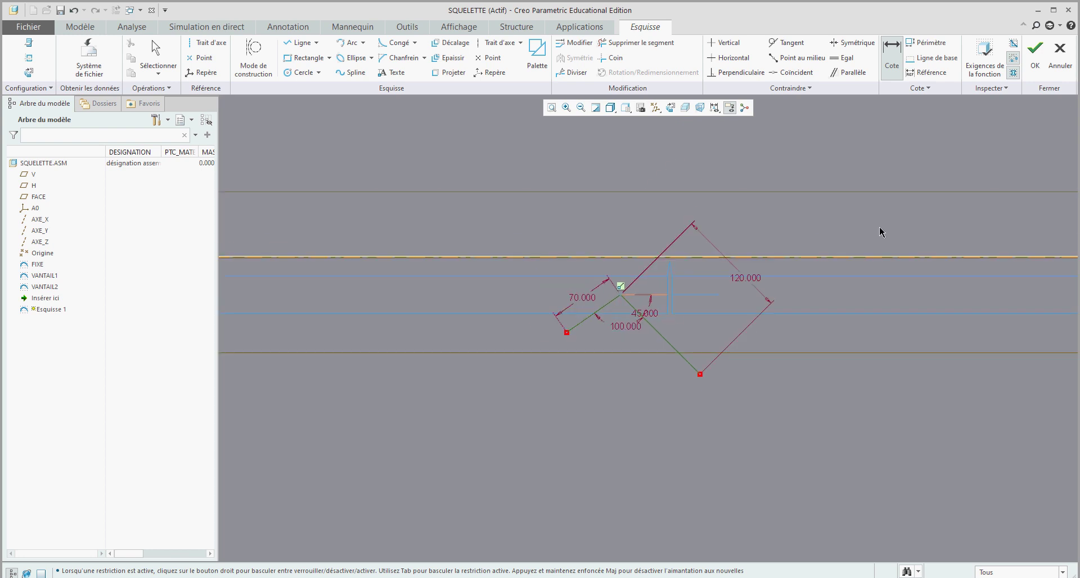
left_click(1035, 67)
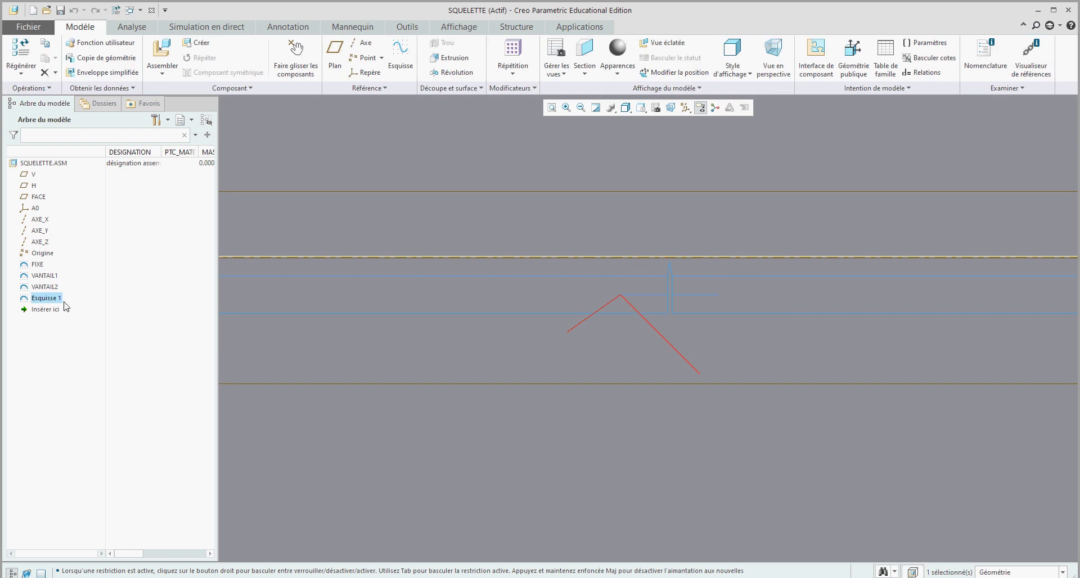
right_click(57, 299)
left_click(76, 377)
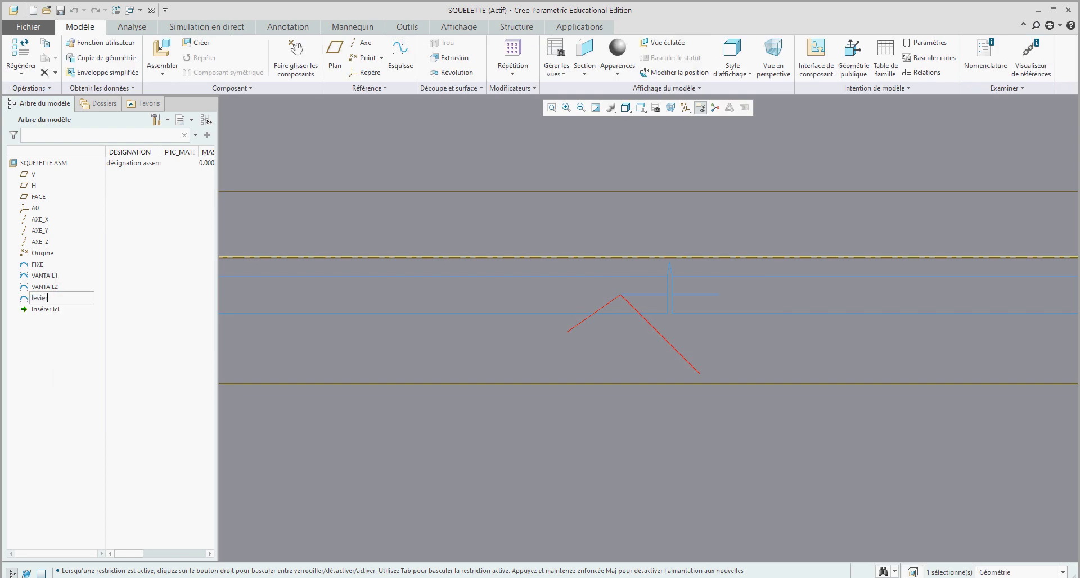
key("Return")
left_click(399, 418)
scroll(467, 351, "up", 3)
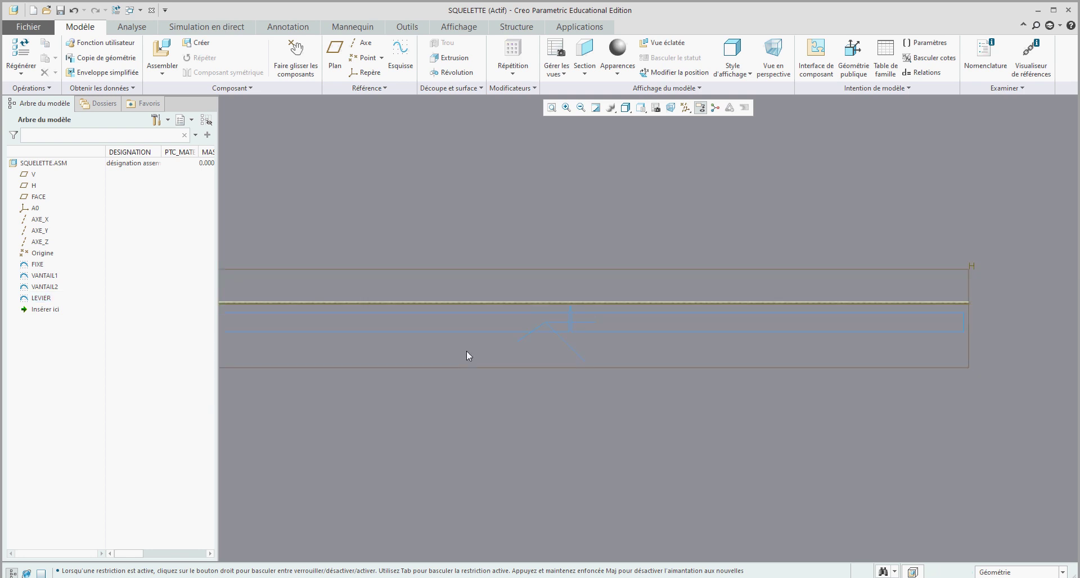
Start a new sketch on plane H, keeping the default orientation reference
scroll(579, 514, "up", 1)
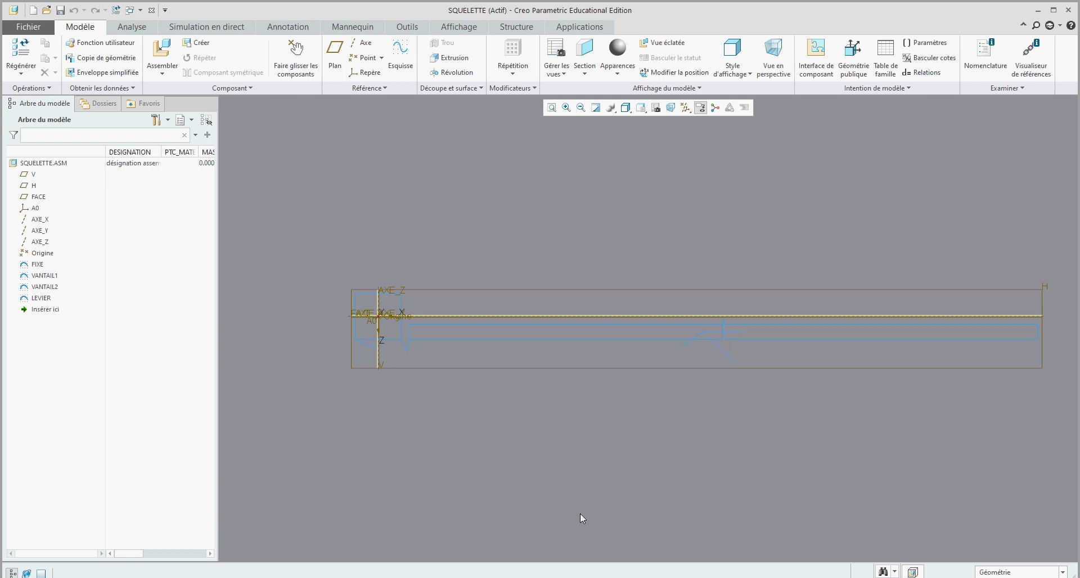
left_click(401, 67)
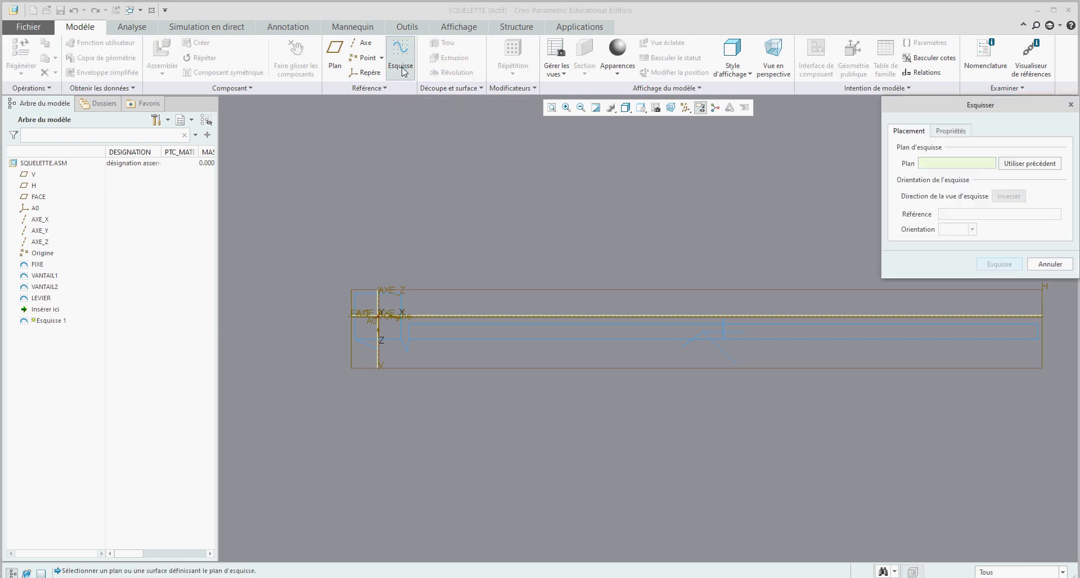
left_click(476, 296)
left_click(1011, 265)
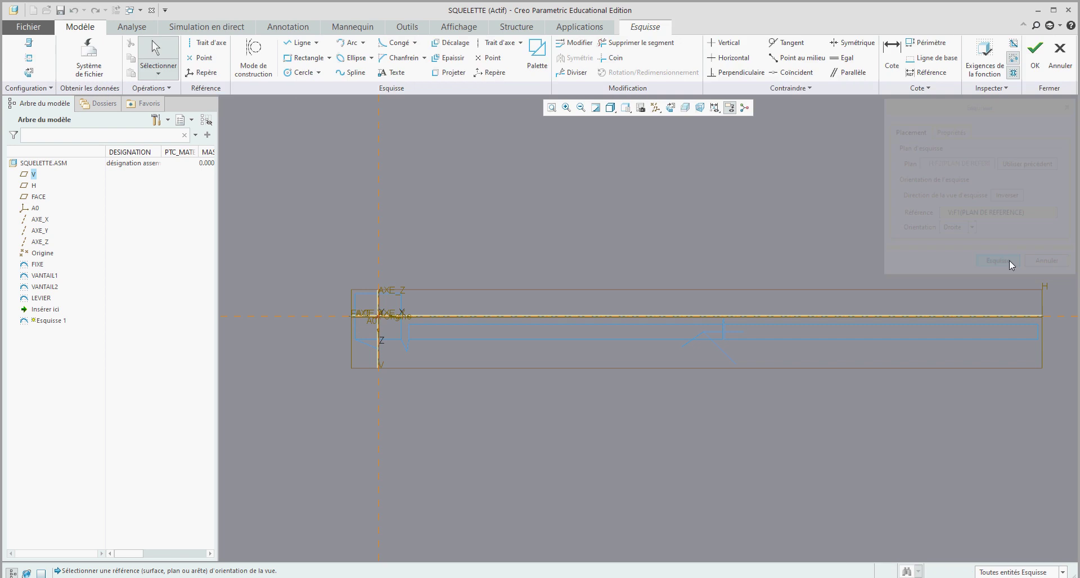
Draw a line from the free end of the FIXE profile's slanted line to the lower end of the lever's short arm
left_click(298, 42)
scroll(393, 346, "down", 5)
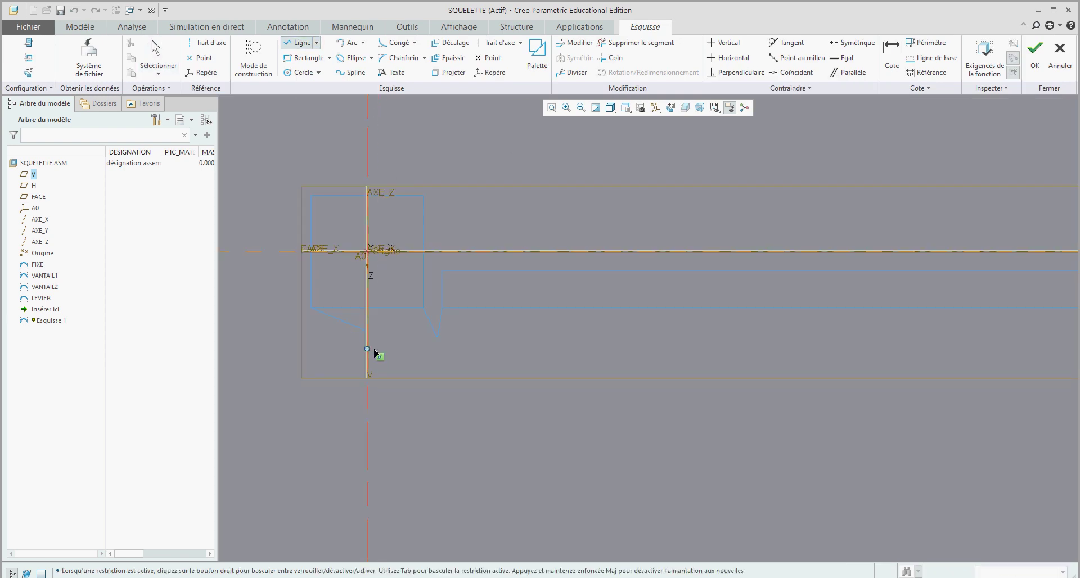
left_click(364, 318)
scroll(434, 326, "up", 2)
scroll(820, 330, "down", 3)
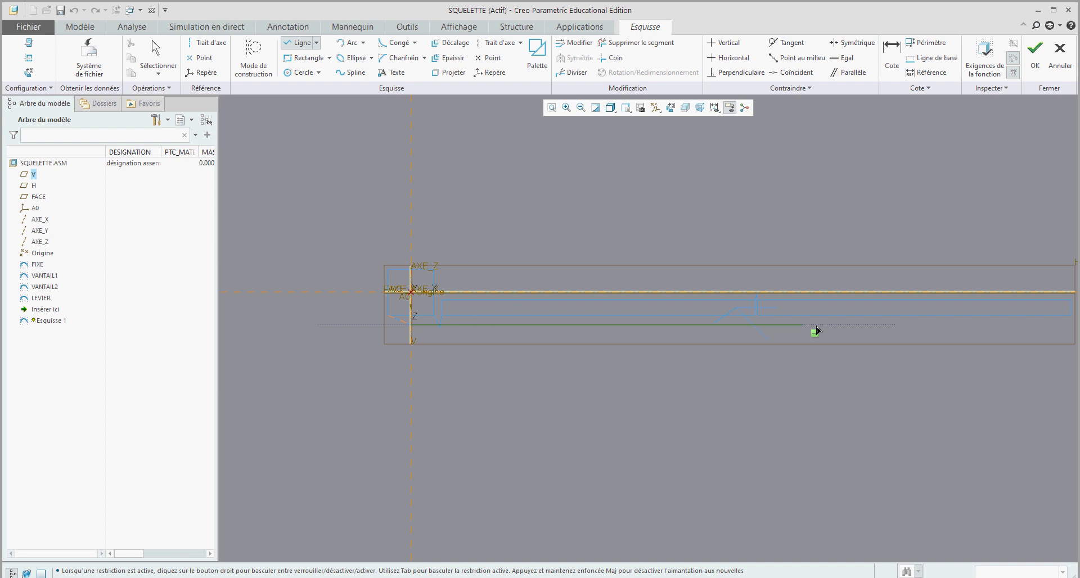
scroll(735, 308, "down", 2)
scroll(731, 342, "down", 2)
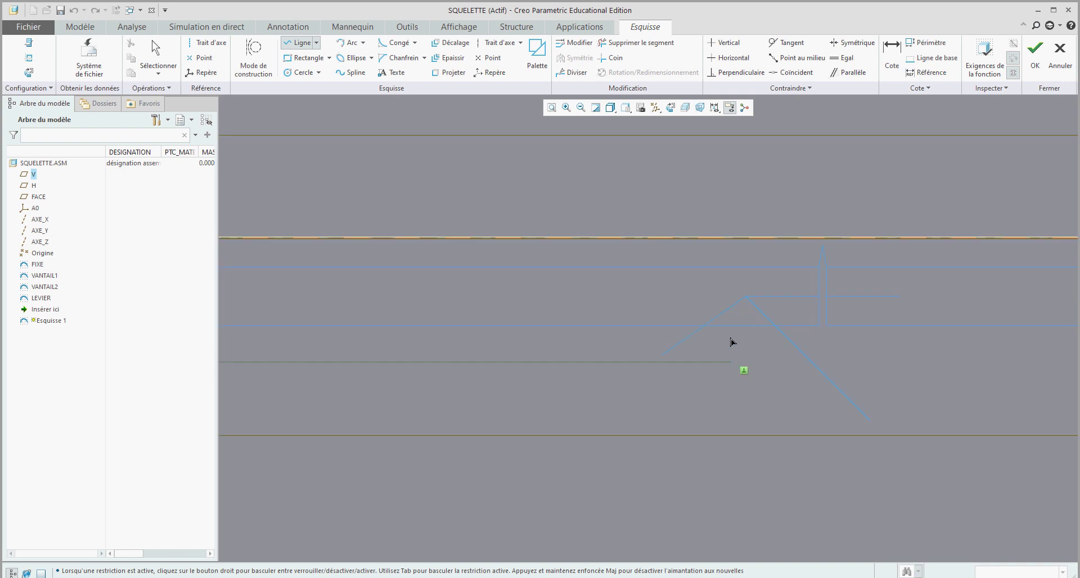
left_click(662, 355)
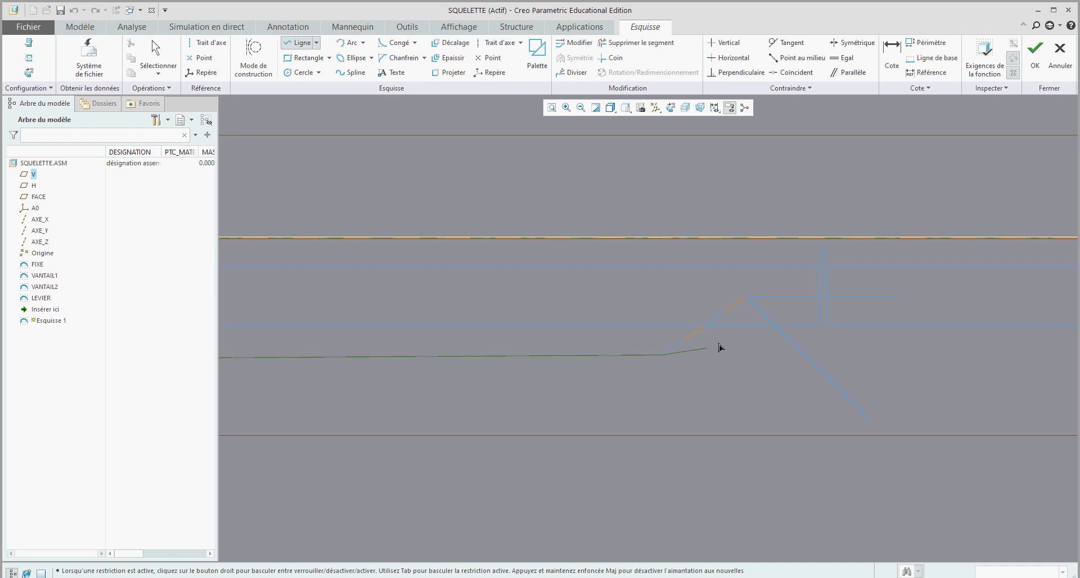
left_click(158, 56)
scroll(665, 241, "up", 1)
scroll(665, 241, "up", 3)
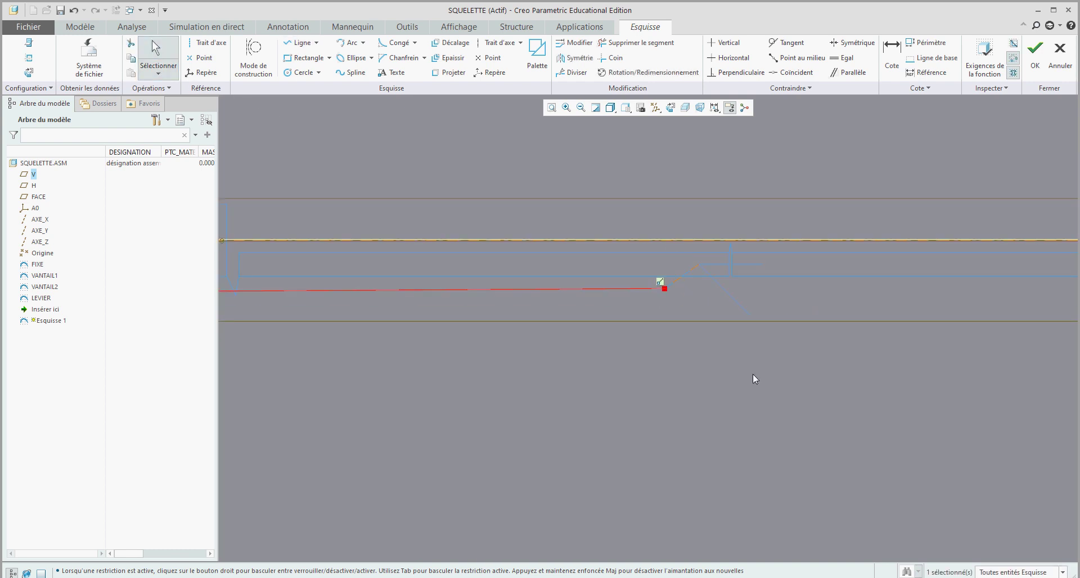
scroll(752, 373, "up", 2)
scroll(508, 341, "down", 1)
left_click(519, 381)
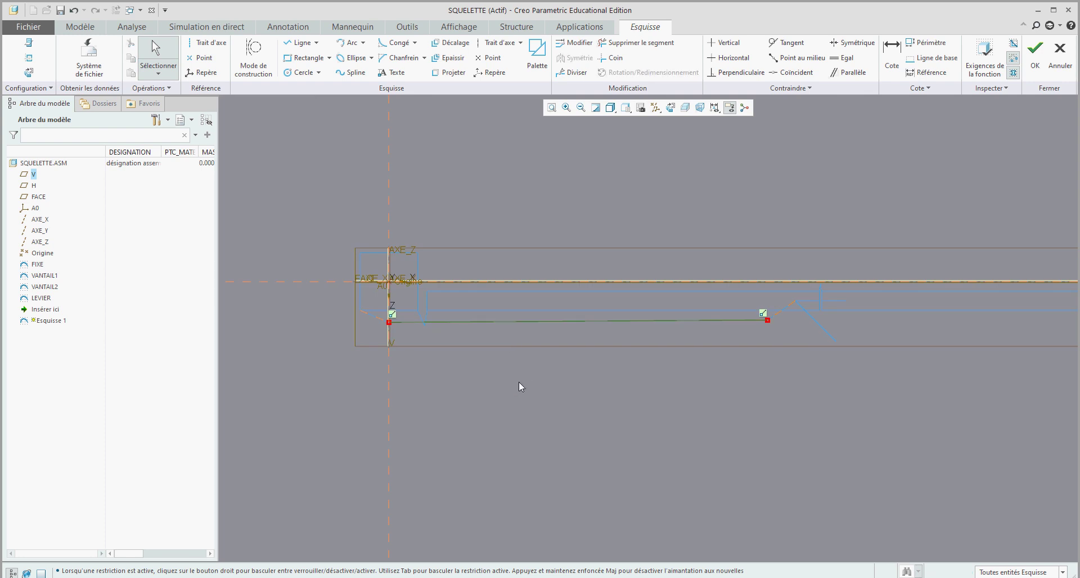
Finish the connecting-rod sketch and rename it BIELLE1
left_click(1033, 61)
right_click(62, 310)
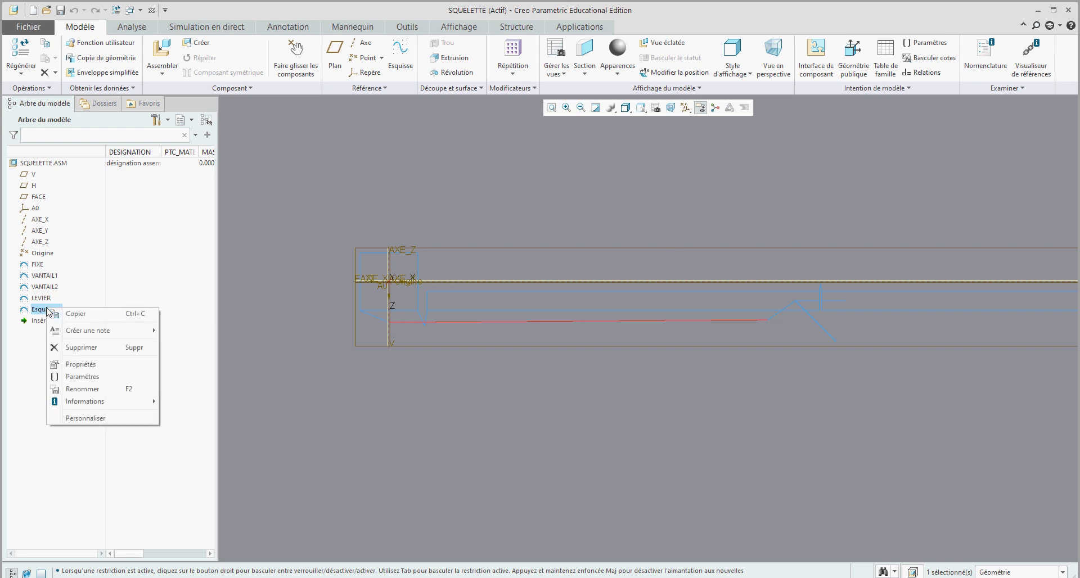
left_click(71, 390)
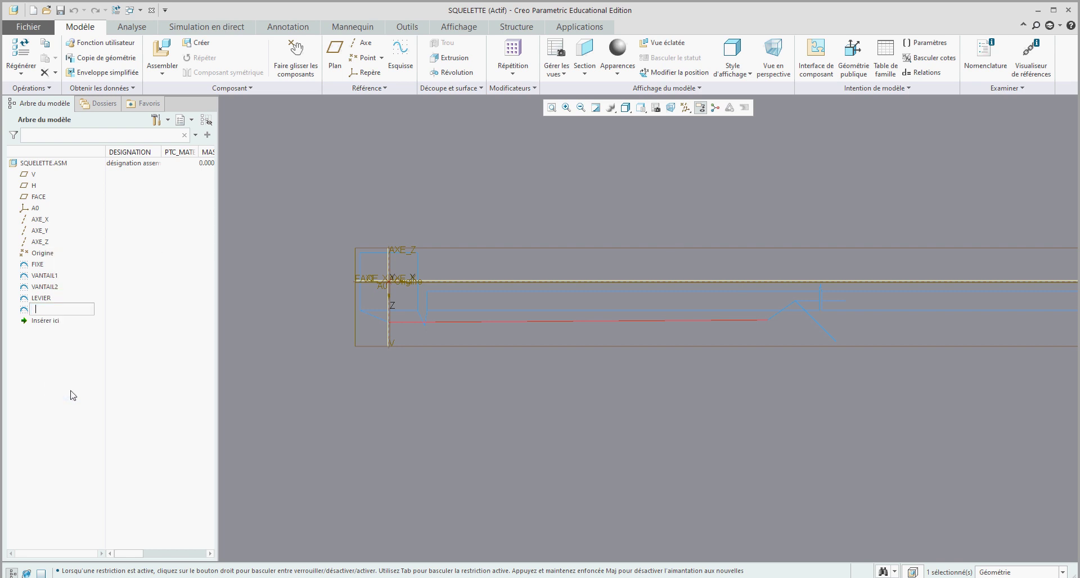
type("bielle1")
key("Return")
left_click(449, 438)
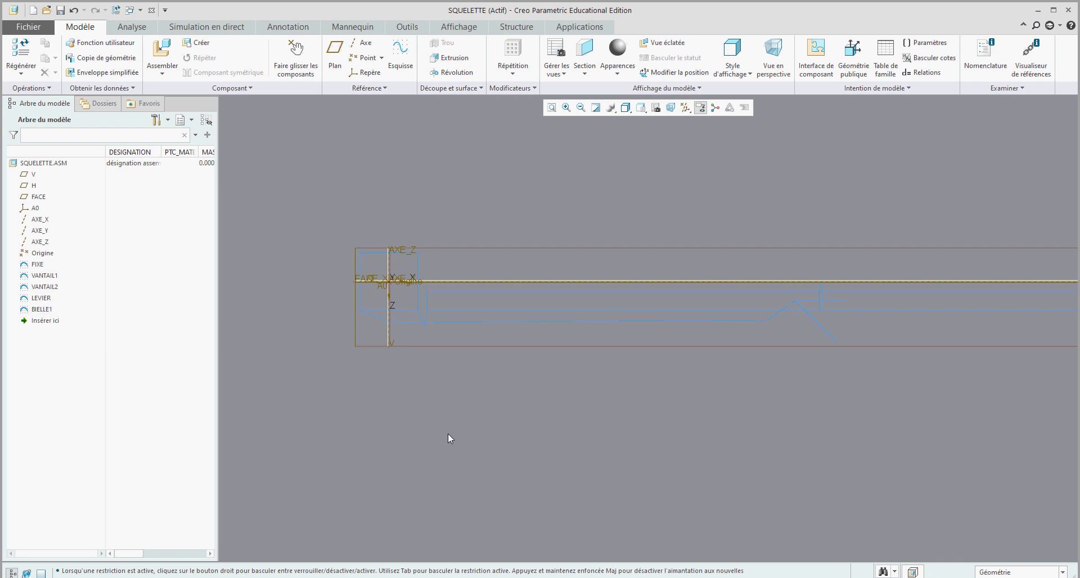
Open another sketch on plane H, oriented by plane V facing right, for the second connecting rod
scroll(608, 470, "down", 1)
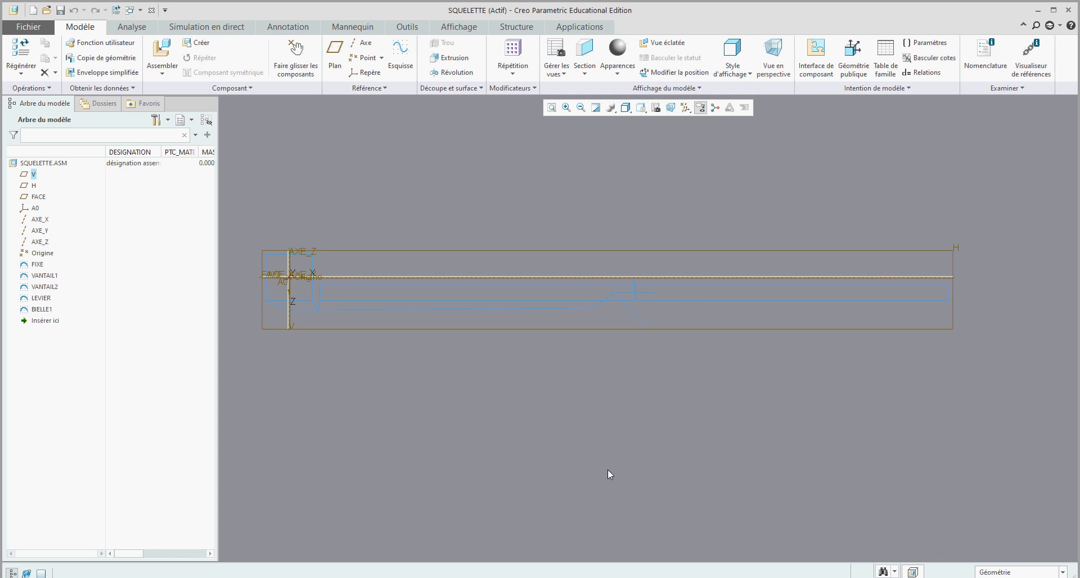
left_click(404, 68)
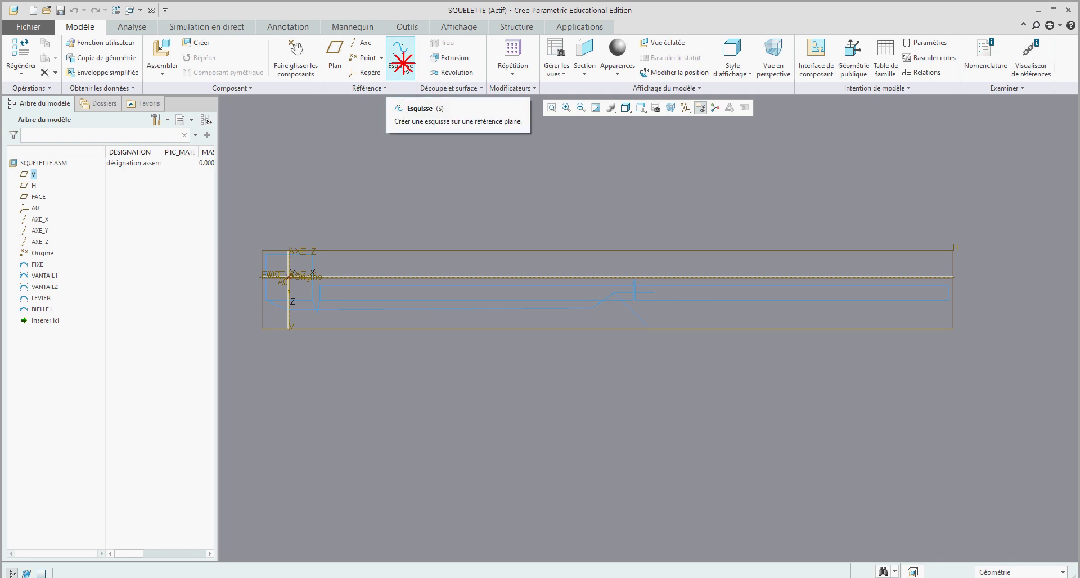
left_click(528, 335)
scroll(427, 361, "up", 2)
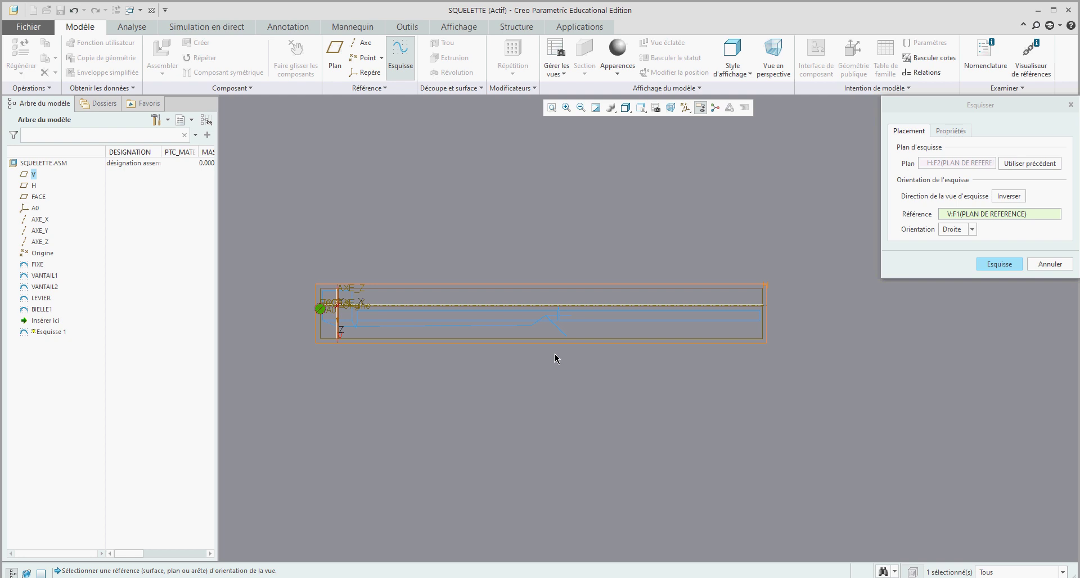
scroll(453, 340, "down", 3)
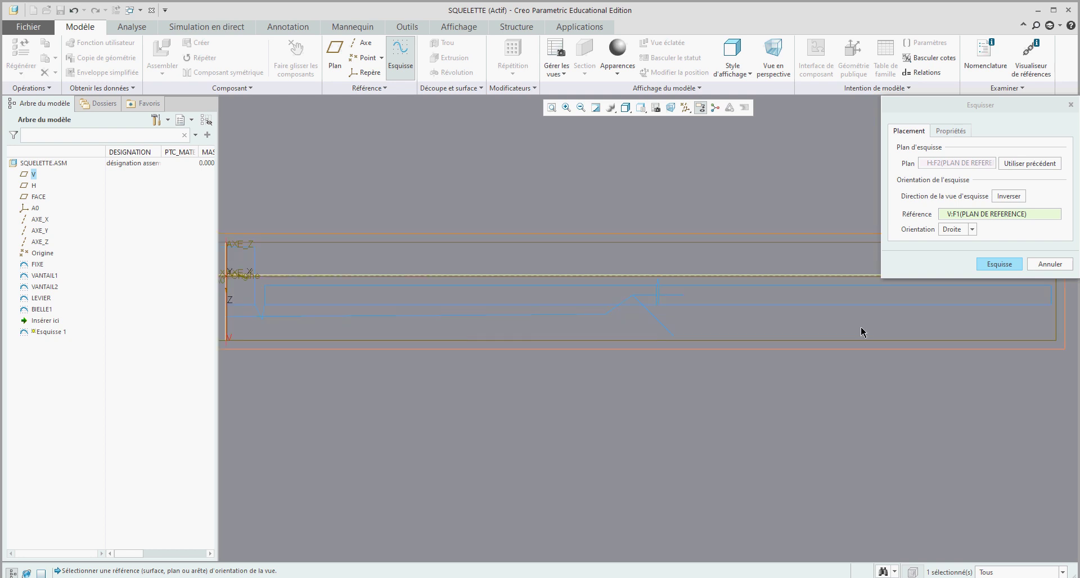
left_click(991, 266)
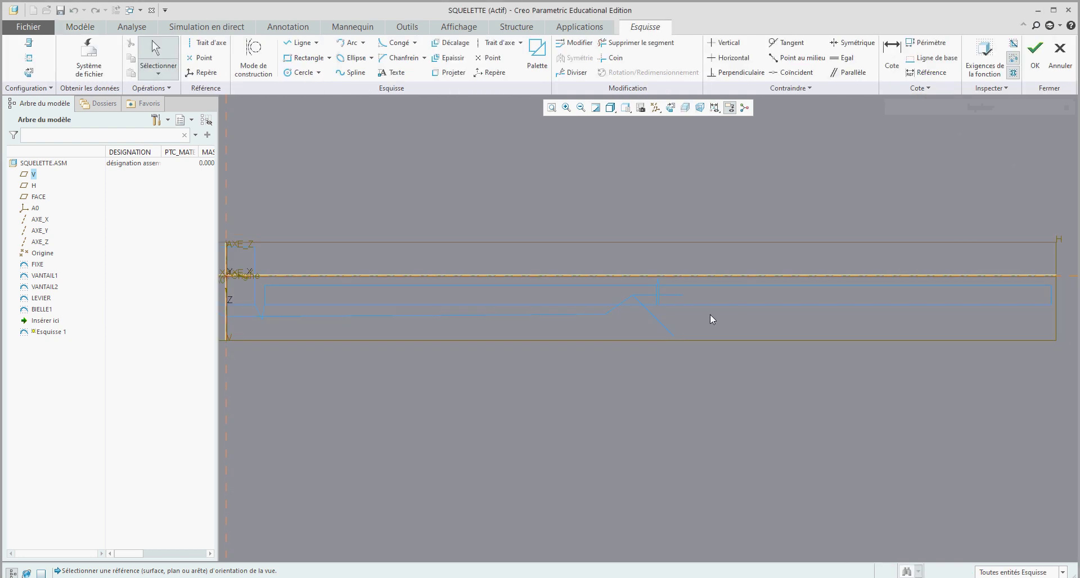
Draw a line from the outer end of the short horizontal line beside the leaf joint to the lower end of the lever's long arm
left_click(295, 43)
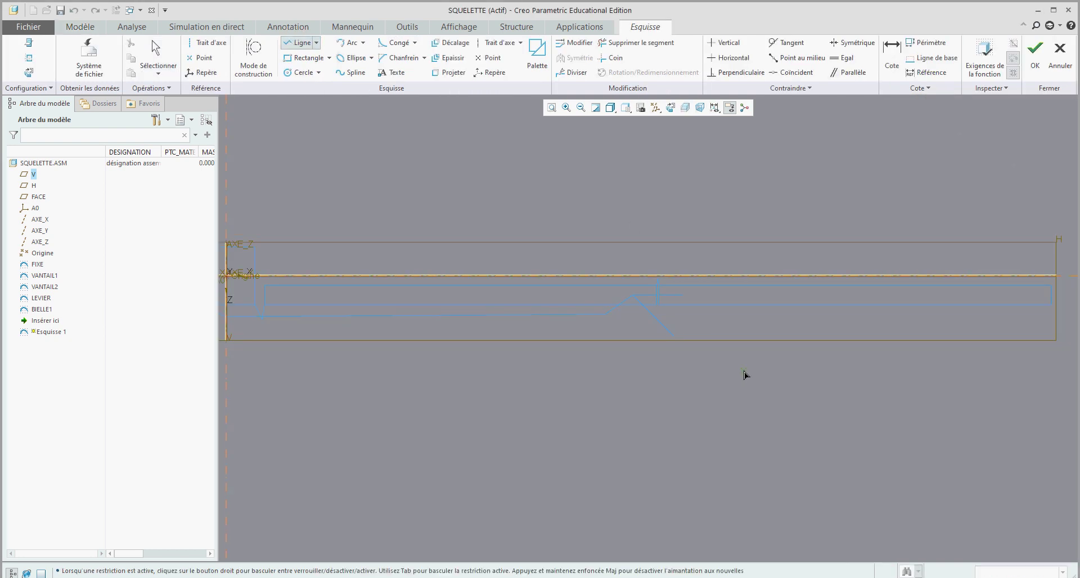
scroll(692, 309, "down", 3)
left_click(674, 272)
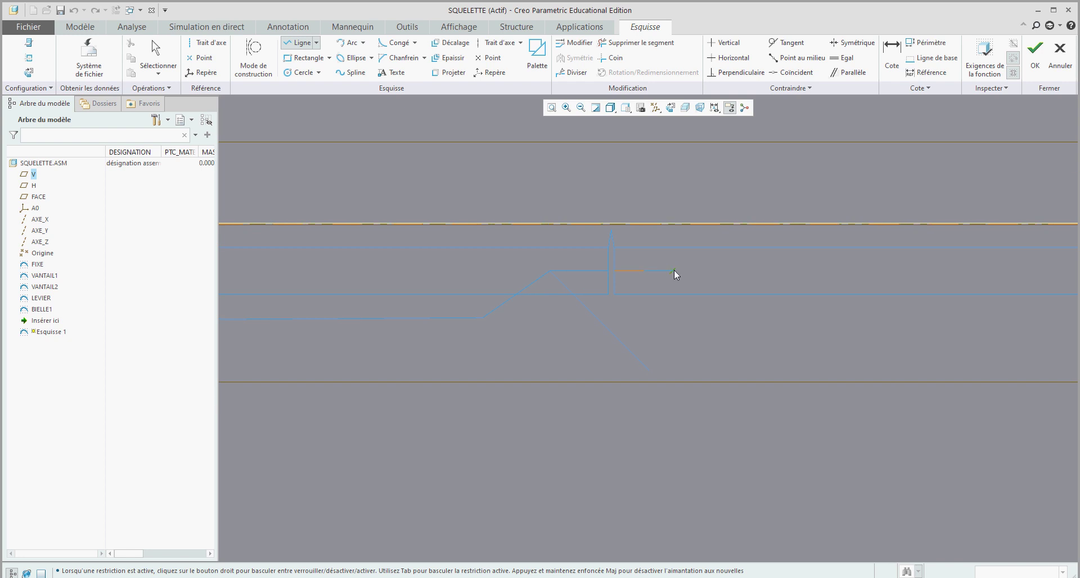
left_click(650, 371)
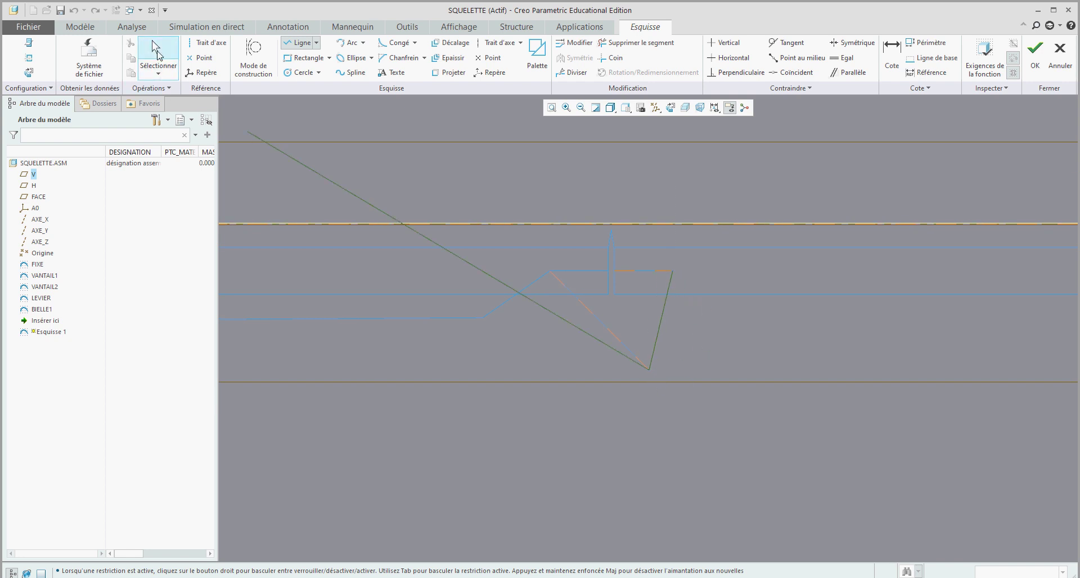
left_click(157, 53)
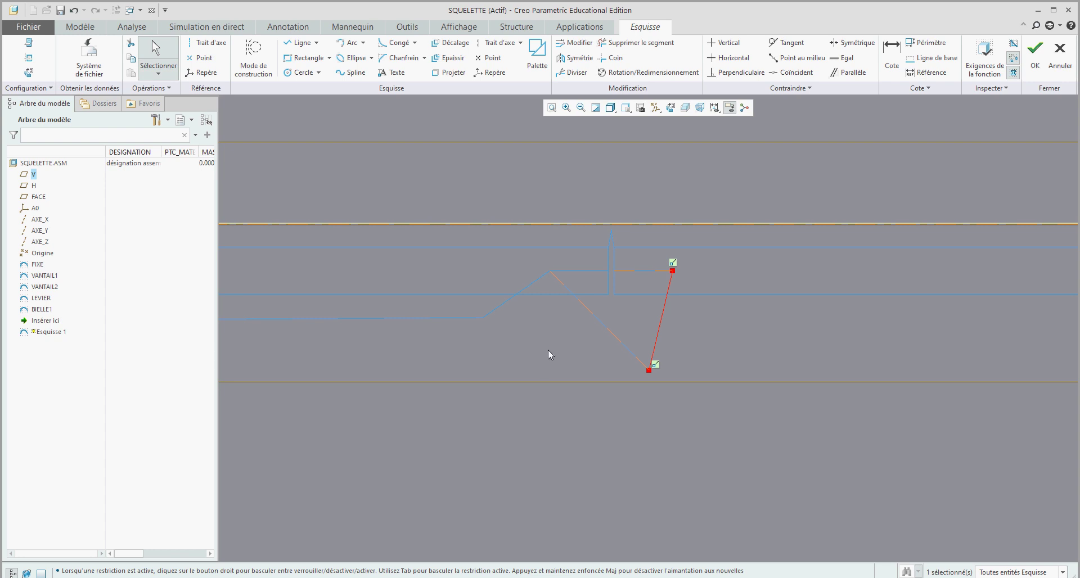
Finish the second connecting-rod sketch and rename it BIELLE2
left_click(1035, 58)
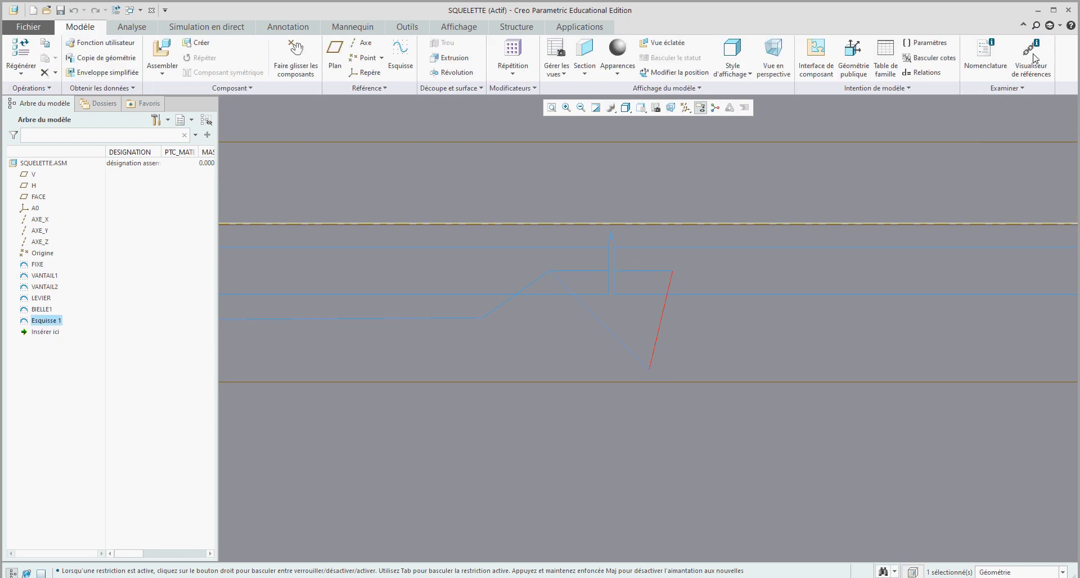
right_click(49, 320)
left_click(77, 402)
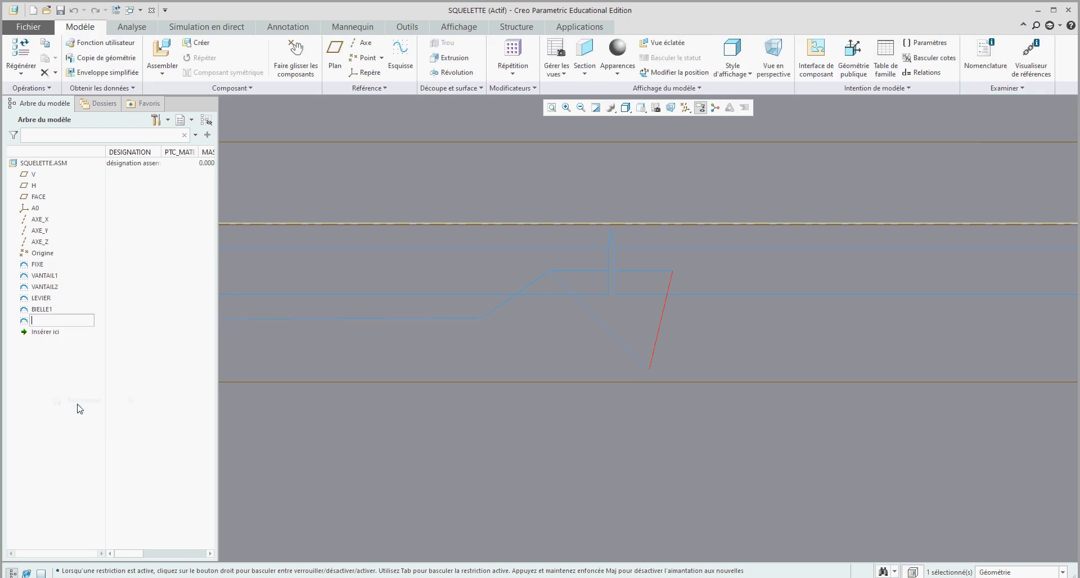
type("bielle2")
key("Return")
left_click(553, 357)
Create a body-type skeleton model component named fixe, copied from piece_3plans.prt
scroll(552, 358, "down", 5)
scroll(454, 396, "up", 2)
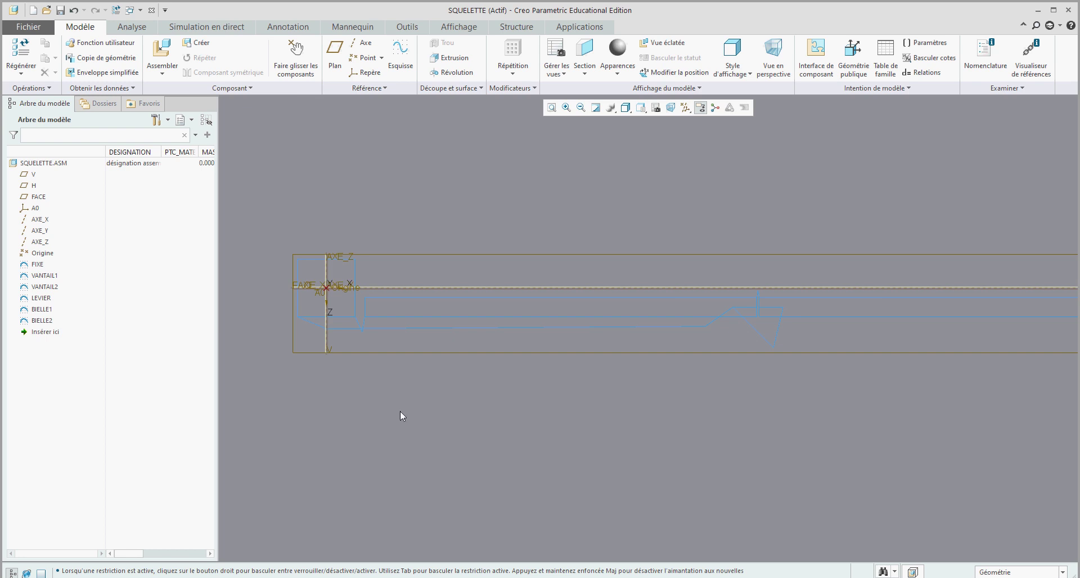
scroll(400, 416, "down", 2)
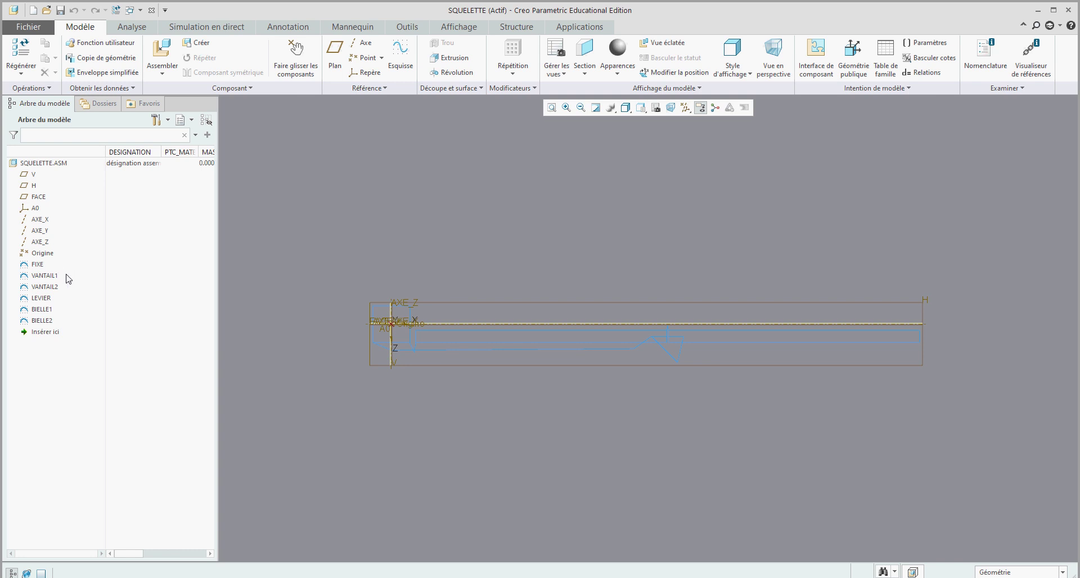
left_click(202, 45)
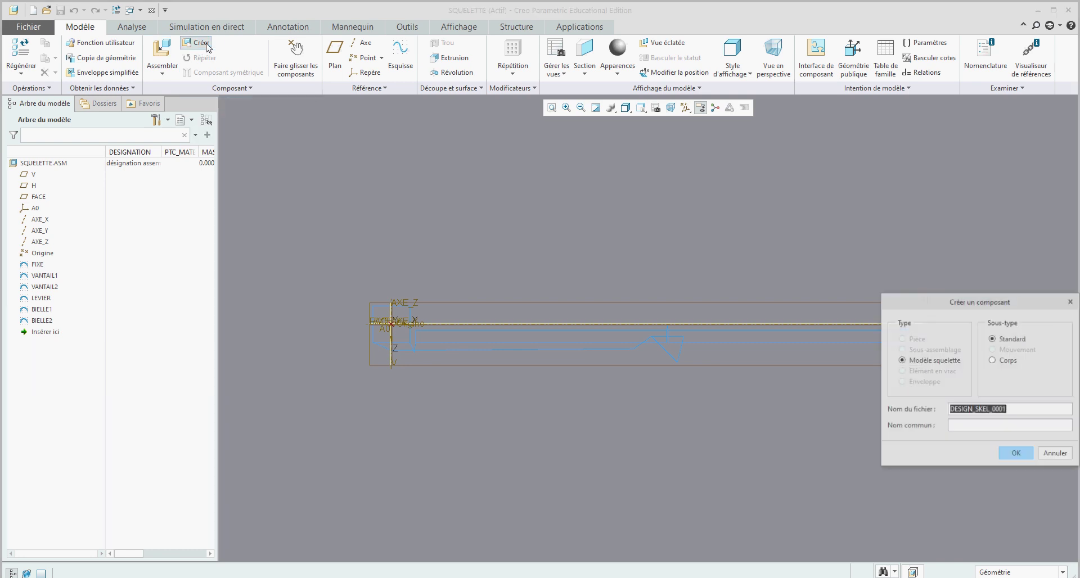
left_click(994, 361)
left_click_drag(1004, 409, 923, 411)
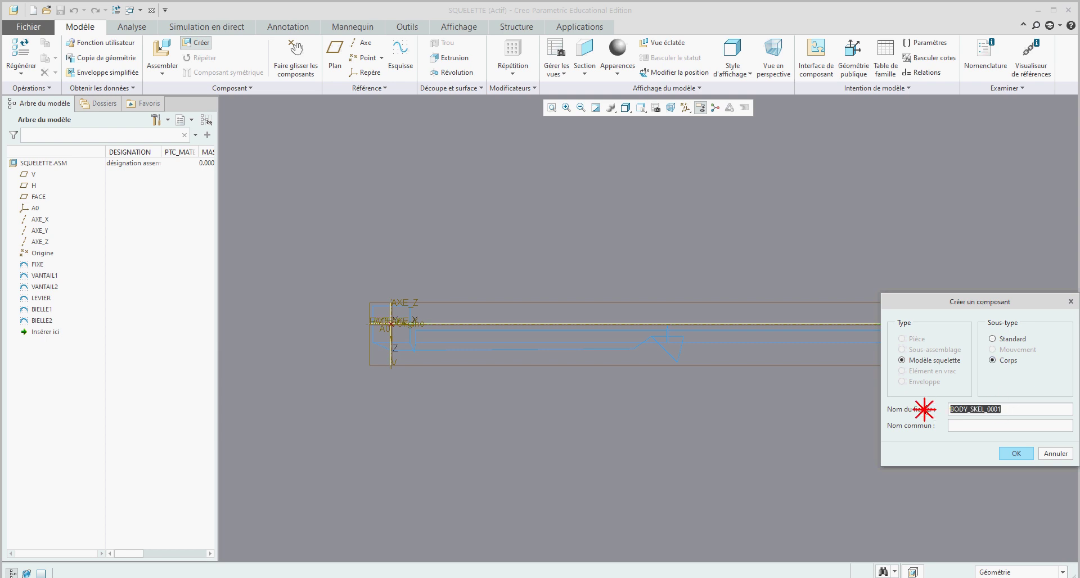
type("fixe")
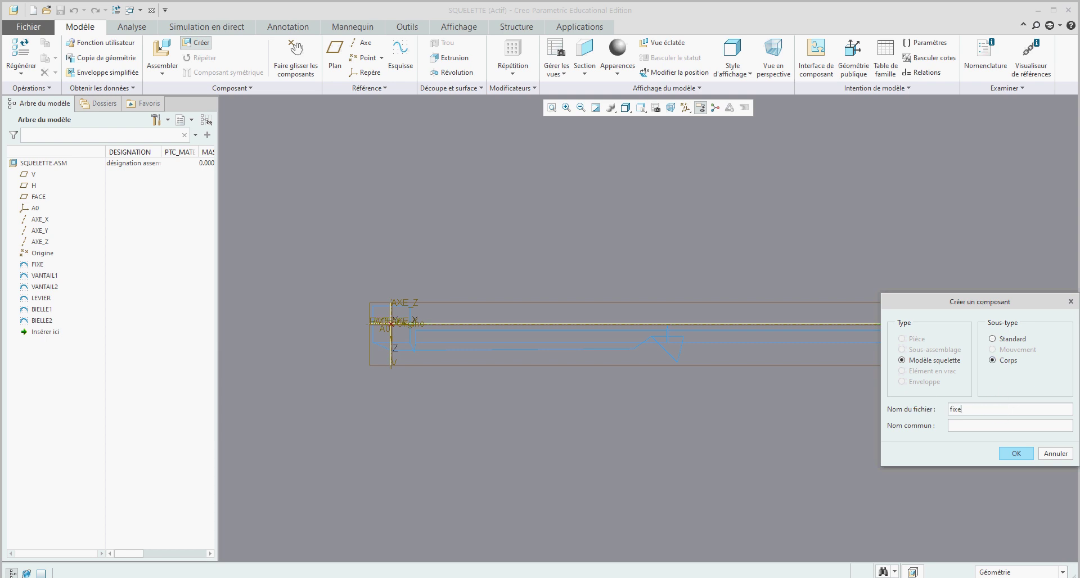
key("Return")
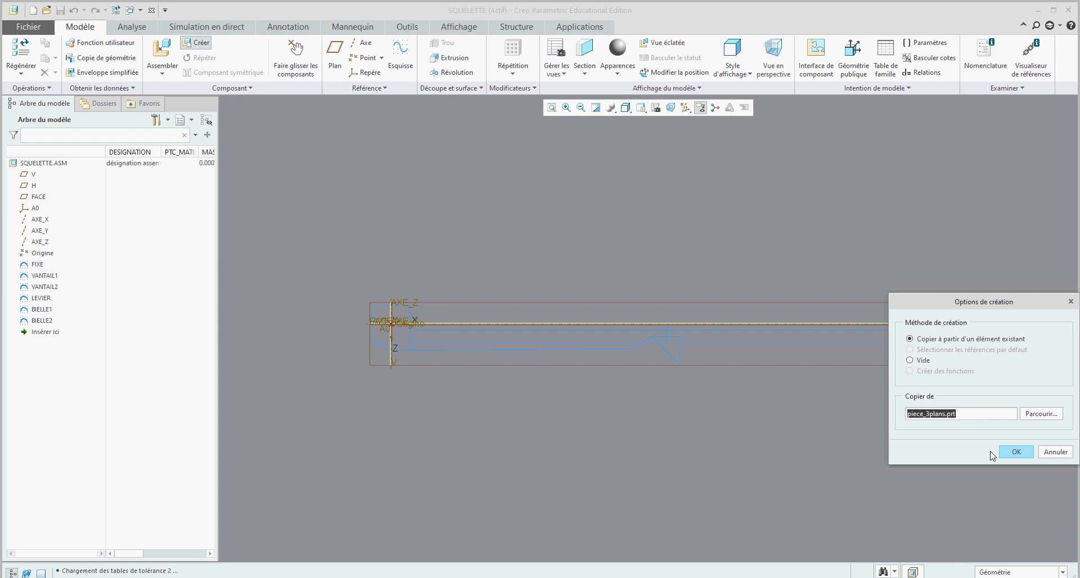
left_click(1016, 453)
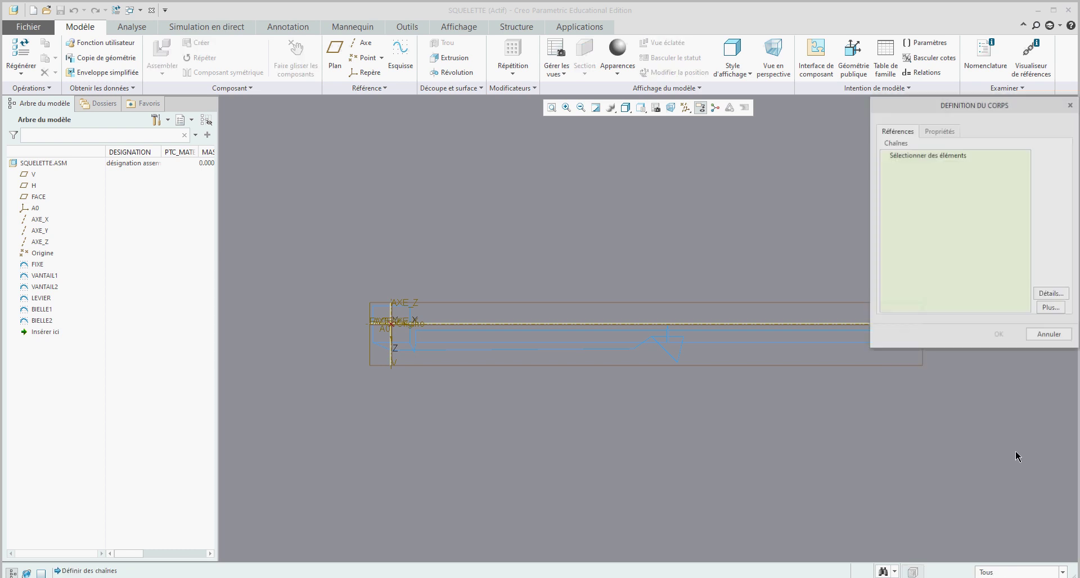
Define the fixe body from the square profile's chain and the slanted line meeting the V axis, and save the assembly
scroll(368, 328, "down", 3)
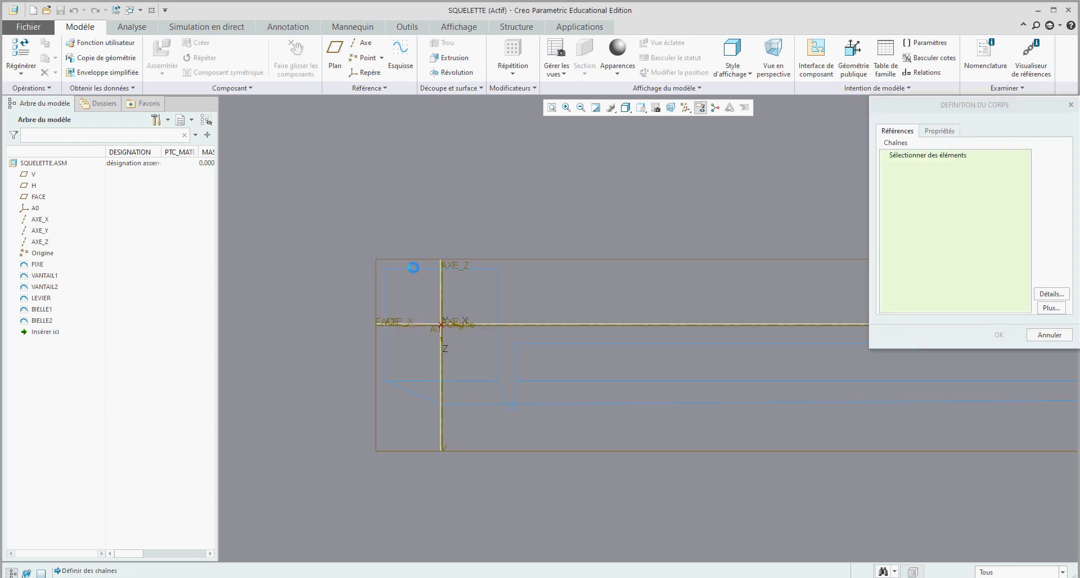
left_click(416, 270)
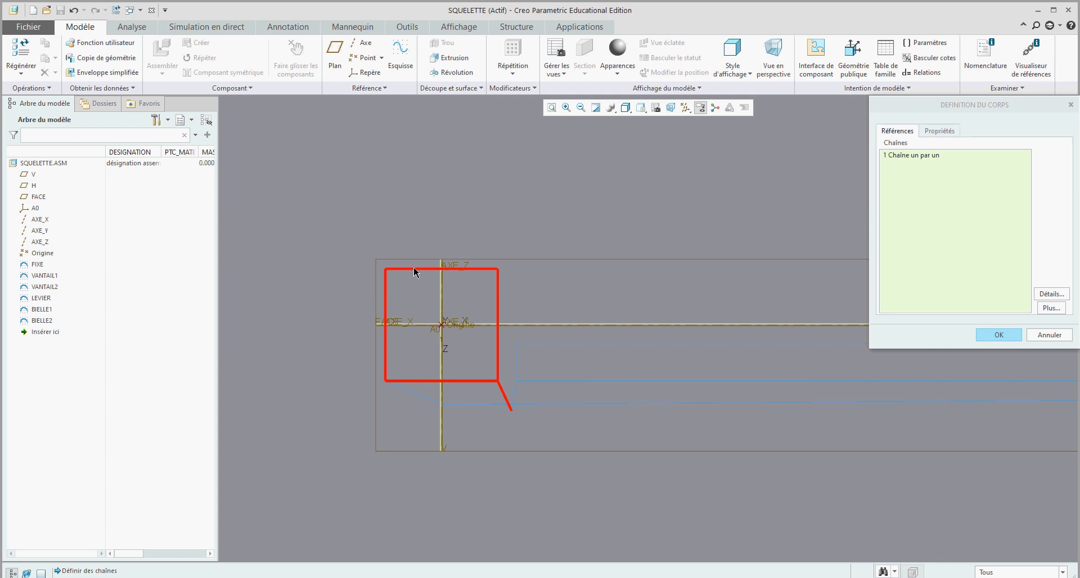
left_click(423, 398, "ctrl")
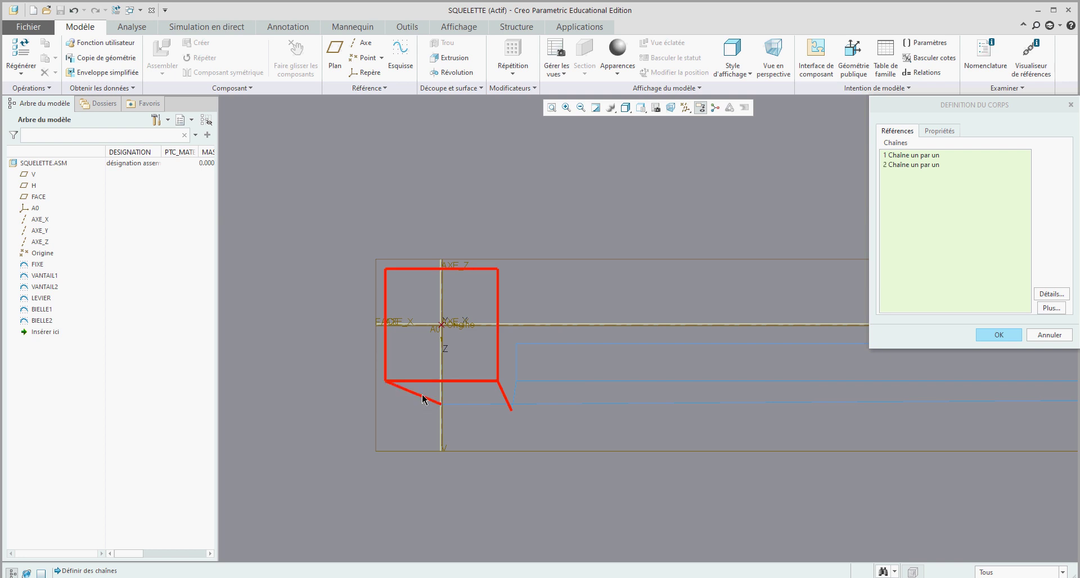
left_click(1000, 336)
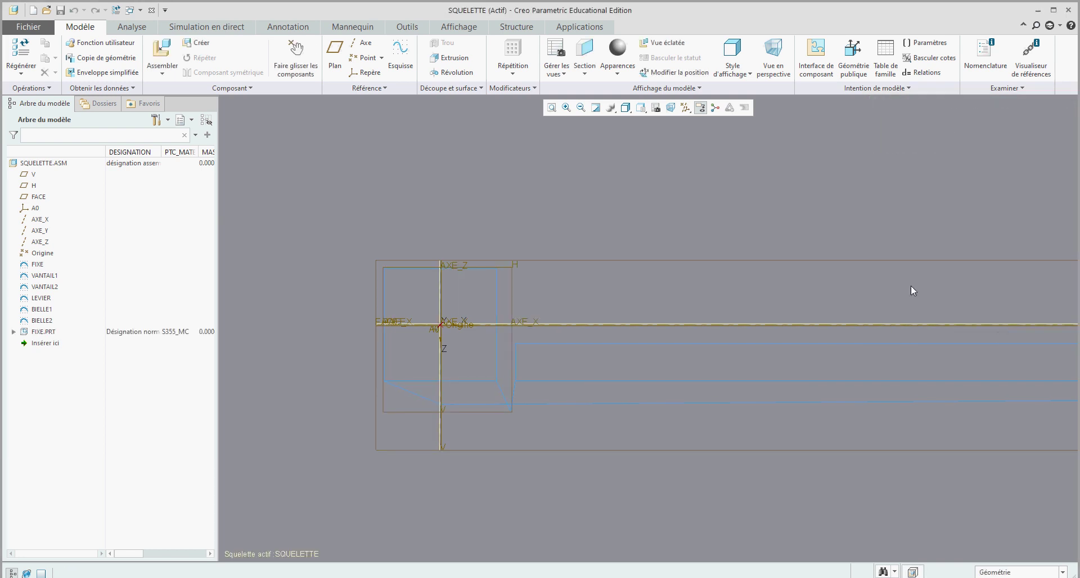
key("ctrl+s")
Create a body-type skeleton model component named vantail1, copied from piece_3plans.prt
left_click(197, 43)
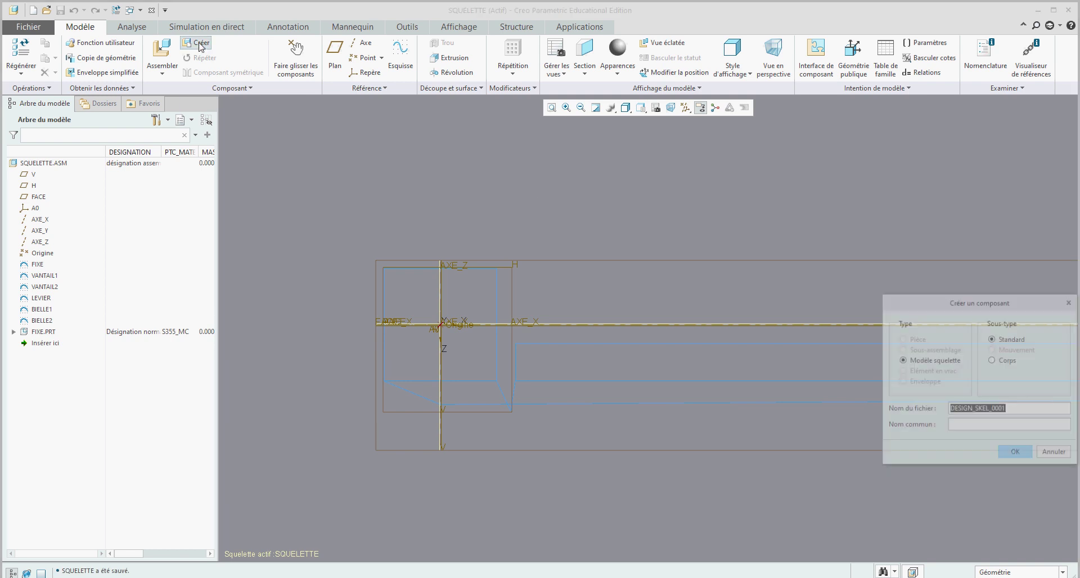
left_click(993, 360)
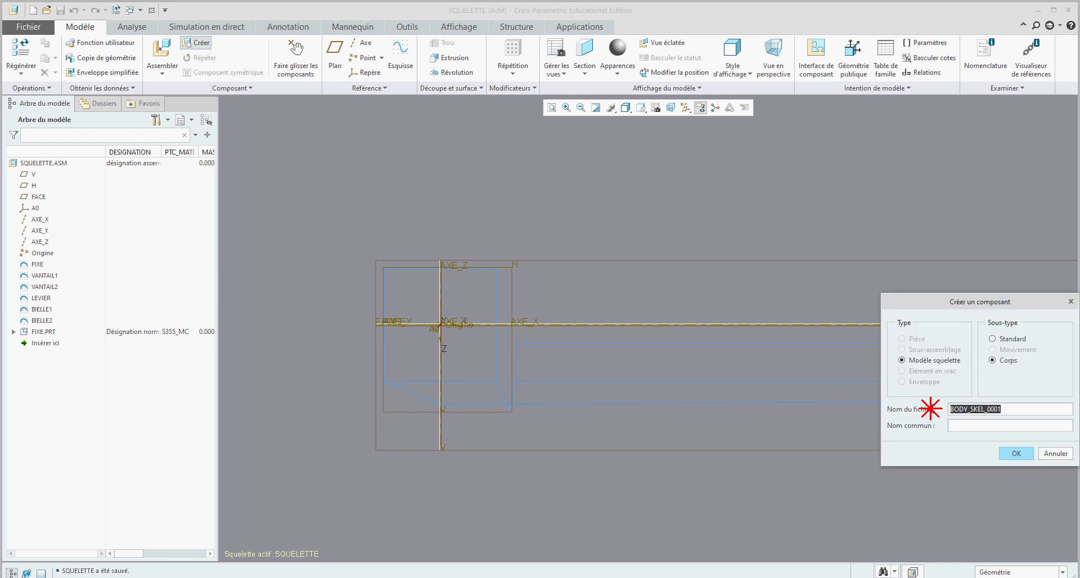
type("vantail1")
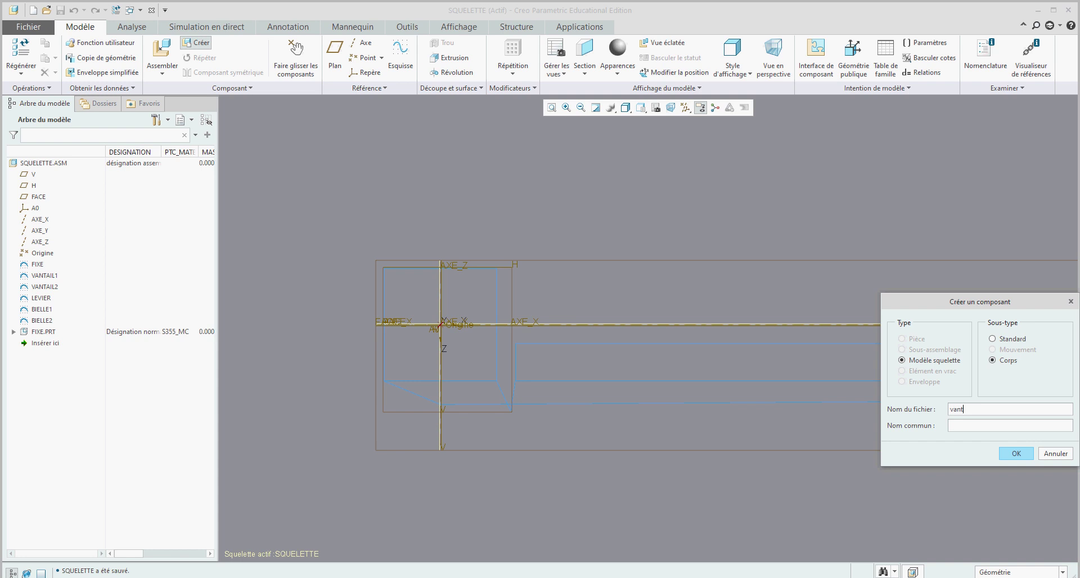
left_click(1018, 453)
left_click(1016, 452)
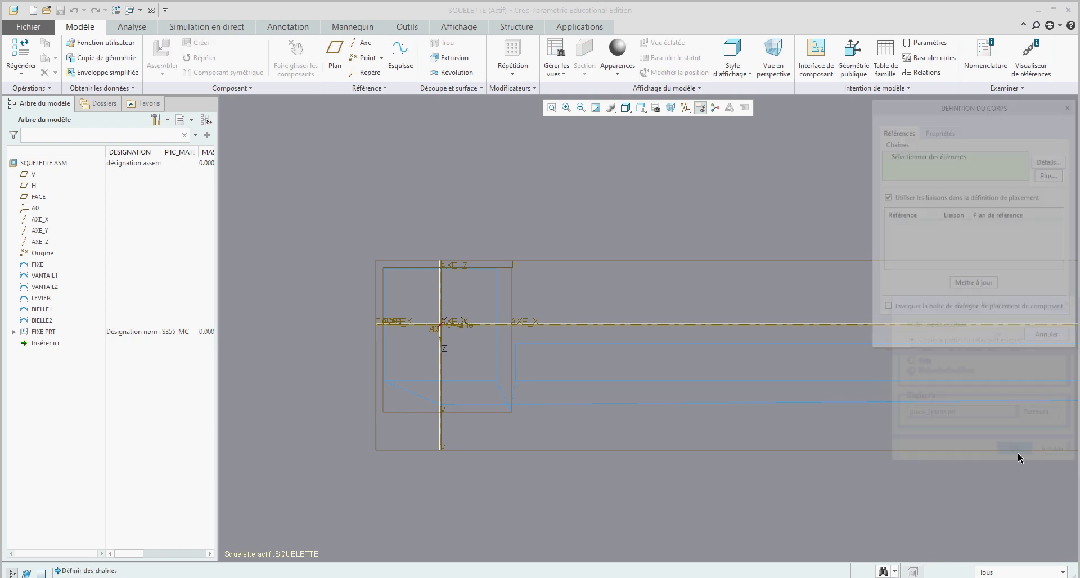
Select the first leaf's rectangle with its hinge line, the short horizontal line and the short slanted end line as the vantail1 body's chains
scroll(557, 402, "down", 5)
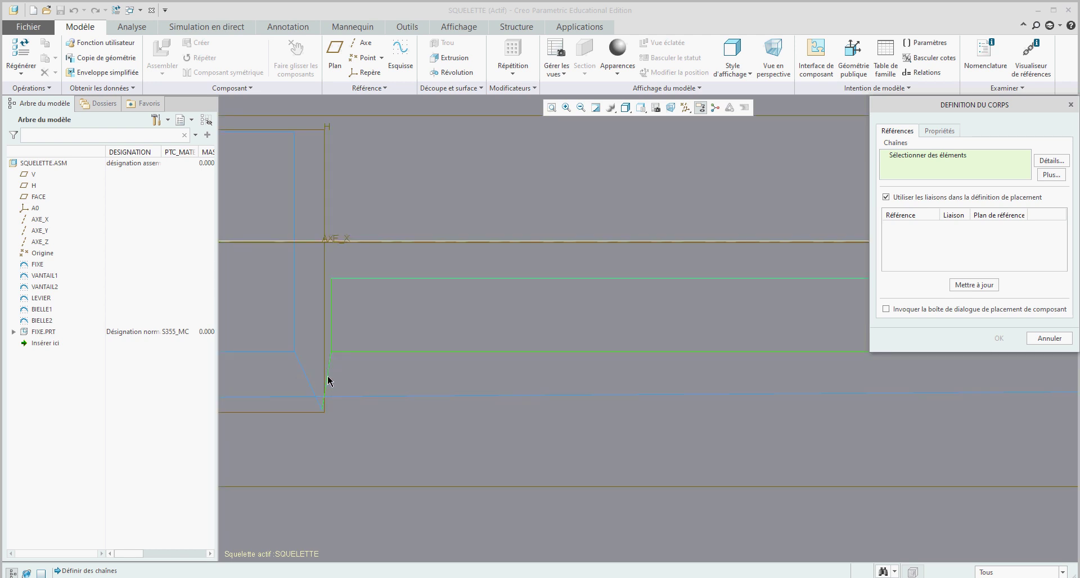
left_click(329, 379)
scroll(317, 382, "up", 3)
scroll(506, 376, "down", 4)
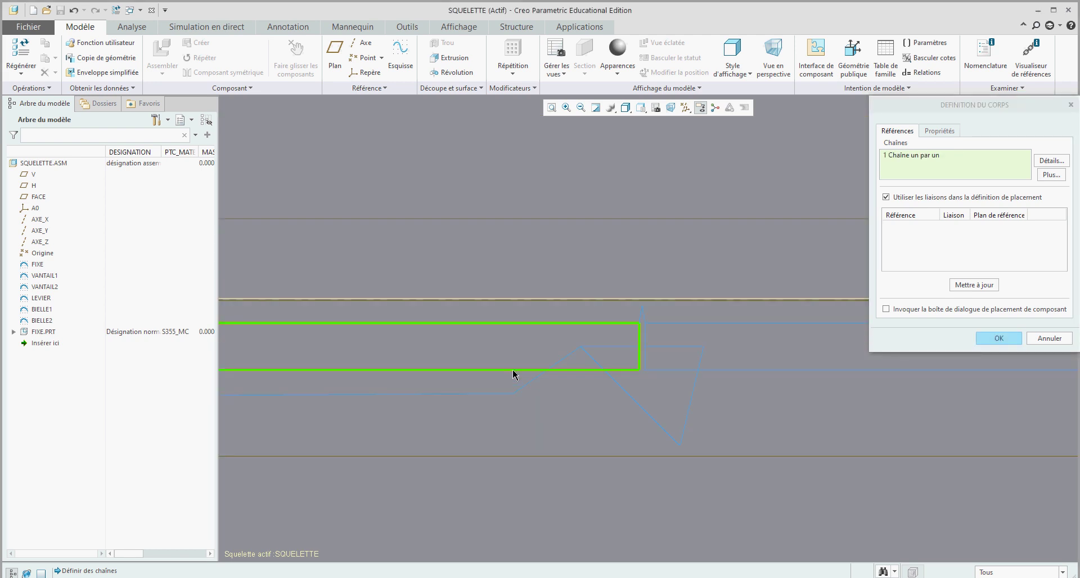
left_click(619, 353)
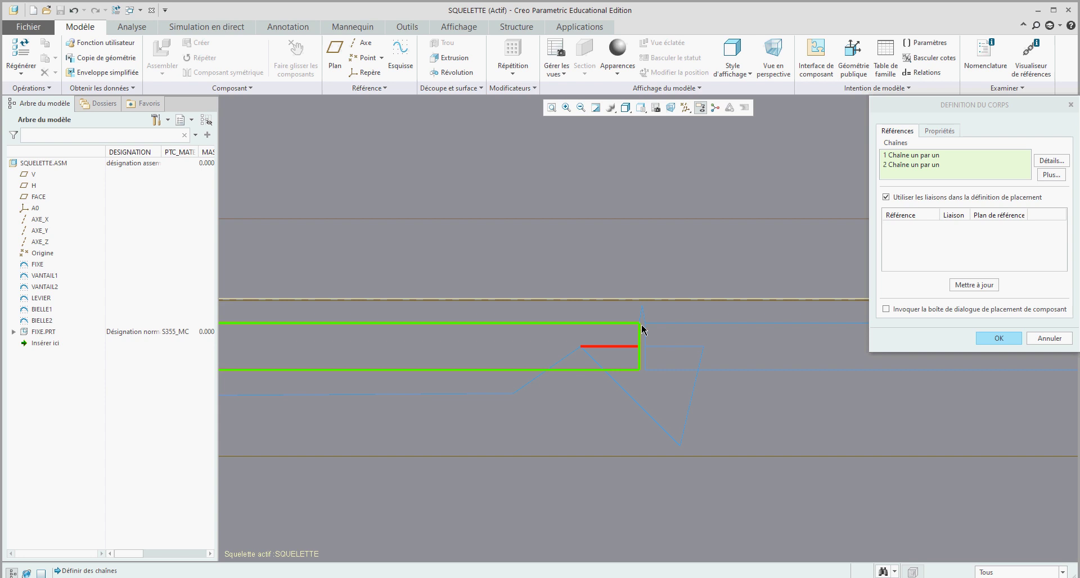
scroll(641, 315, "down", 3)
left_click(649, 336)
scroll(622, 304, "up", 2)
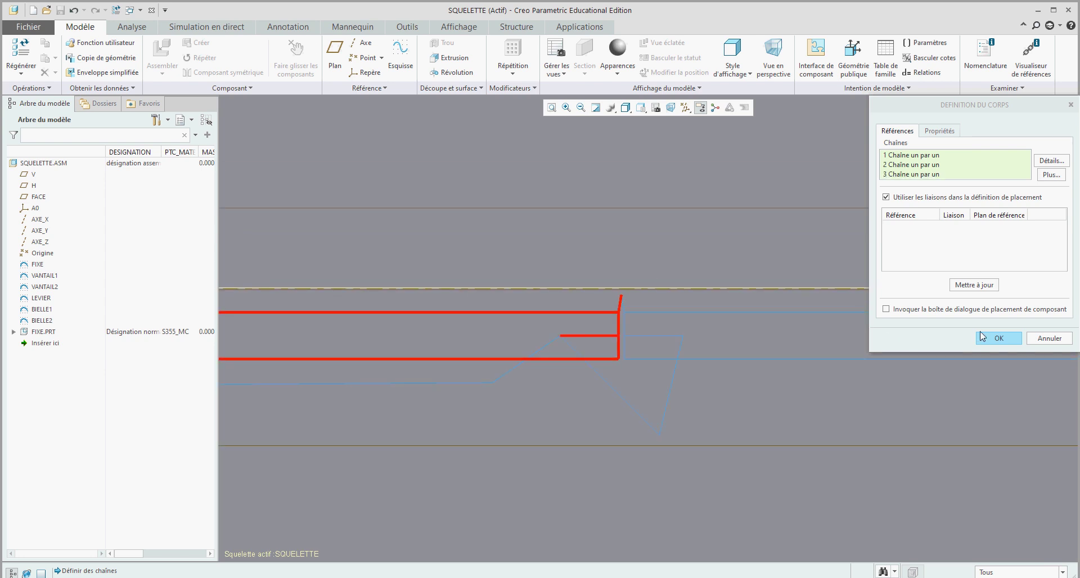
Update the vantail1 body's placement connections and remove the Glissière connection on the F10 curve
left_click(968, 286)
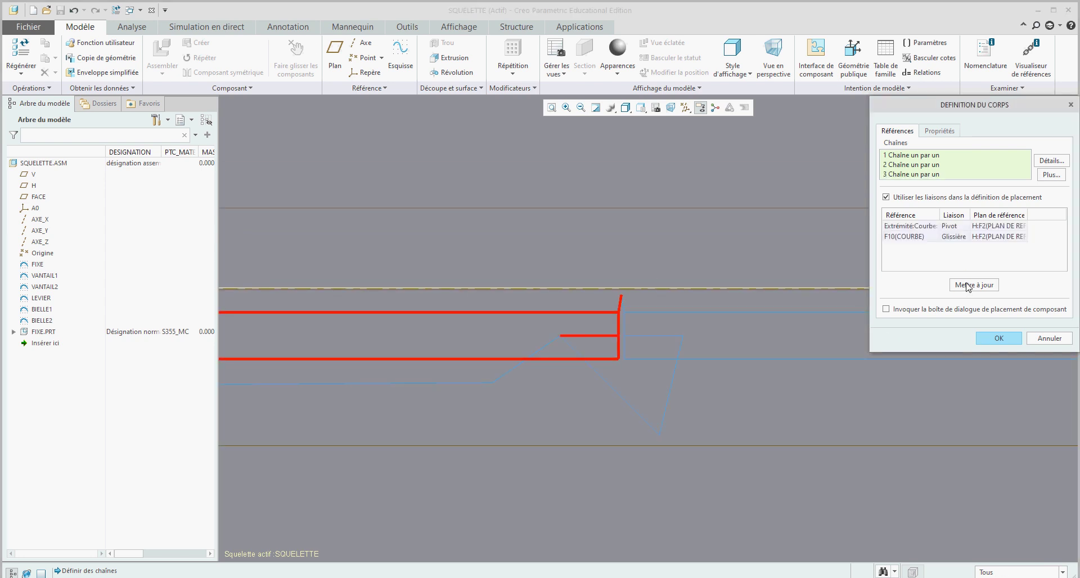
scroll(731, 299, "up", 3)
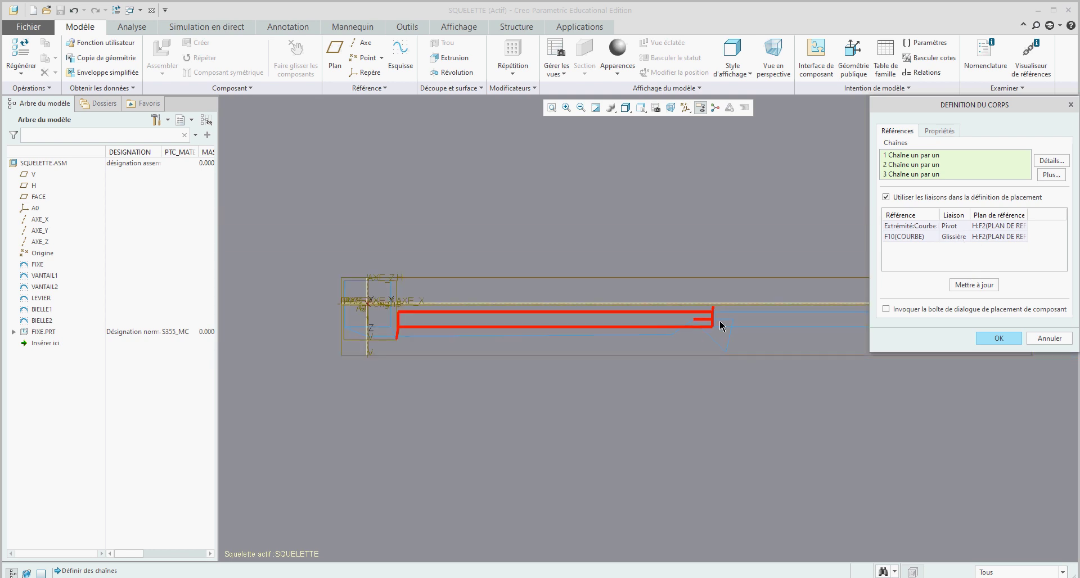
scroll(473, 330, "down", 2)
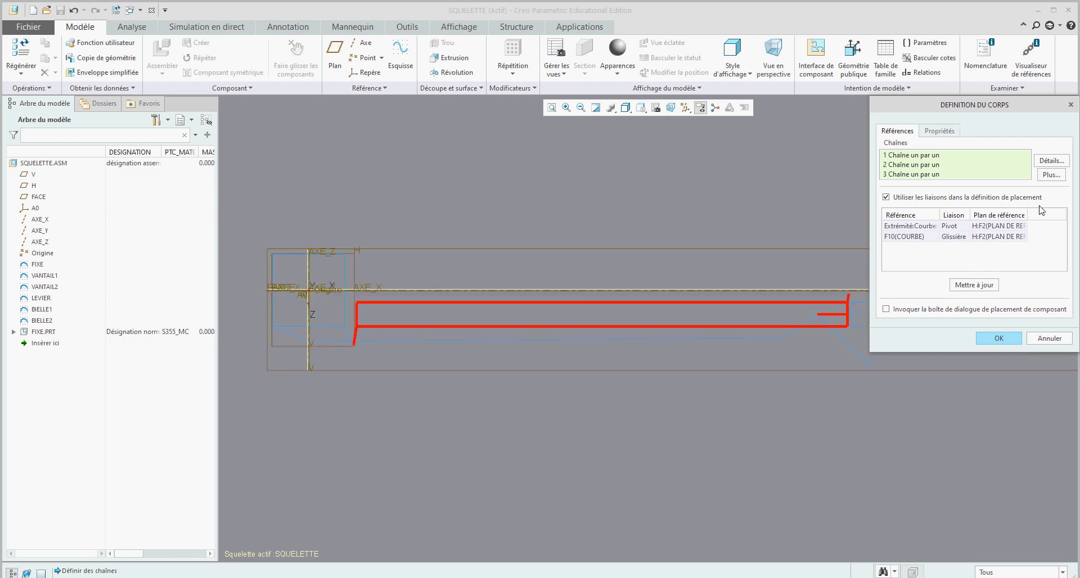
left_click(953, 227)
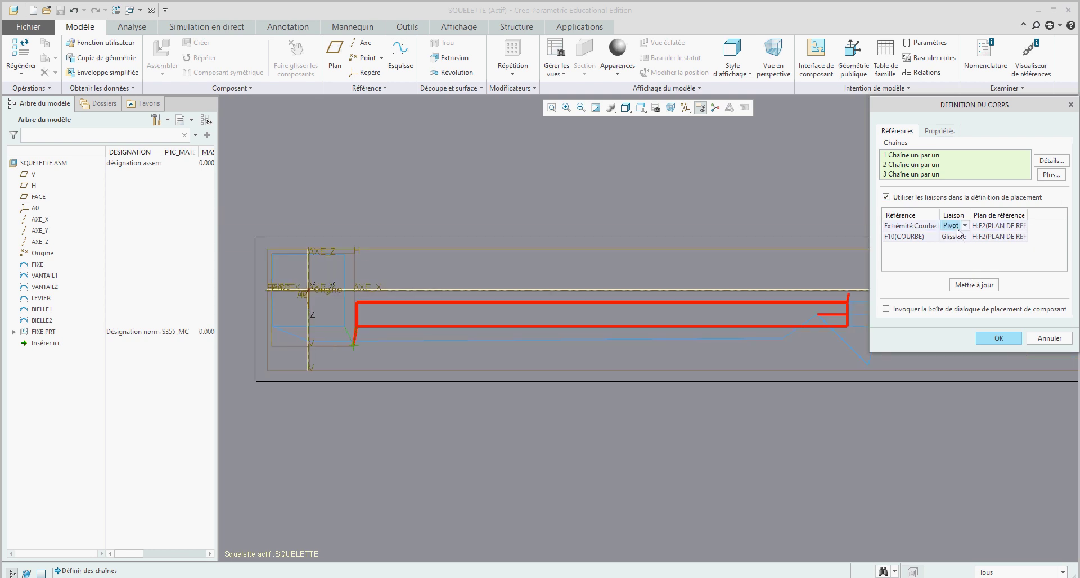
left_click(955, 238)
left_click(955, 237)
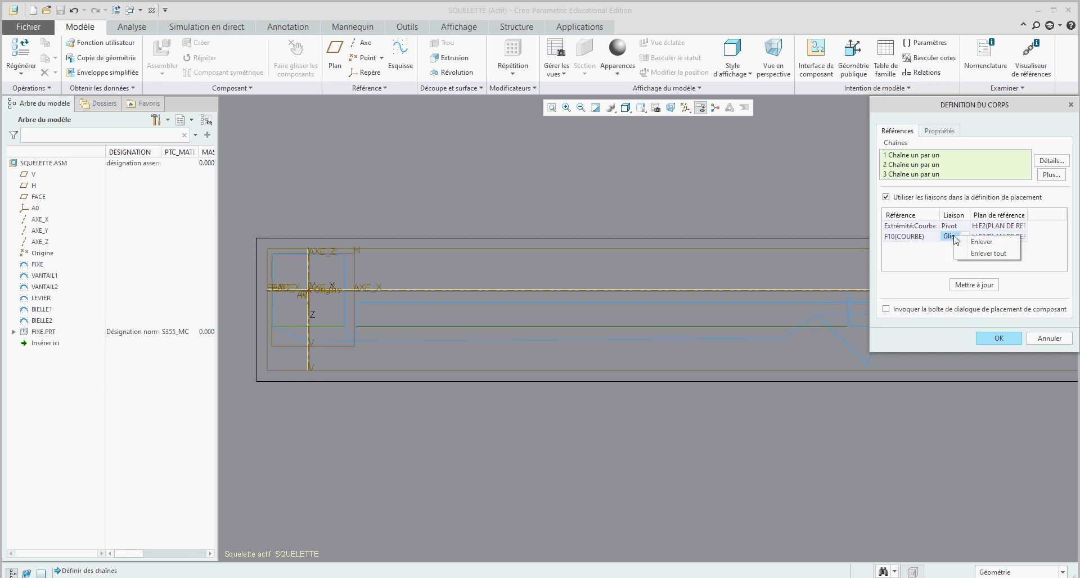
left_click(963, 244)
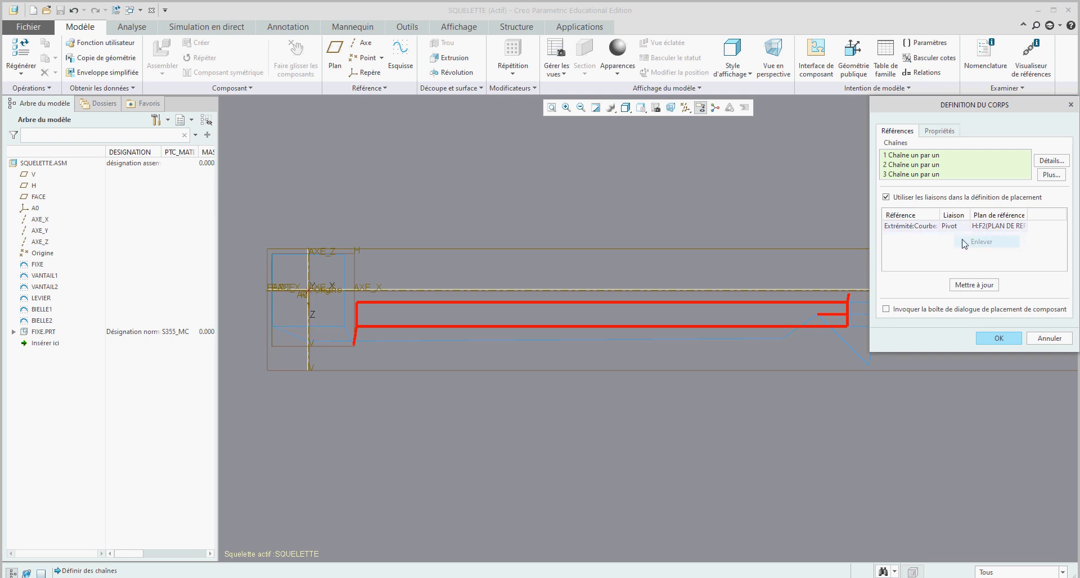
Confirm the body with component placement invoked, and define the pivot's rotation axis between both FACE planes with the regeneration value enabled
left_click(887, 310)
left_click(999, 339)
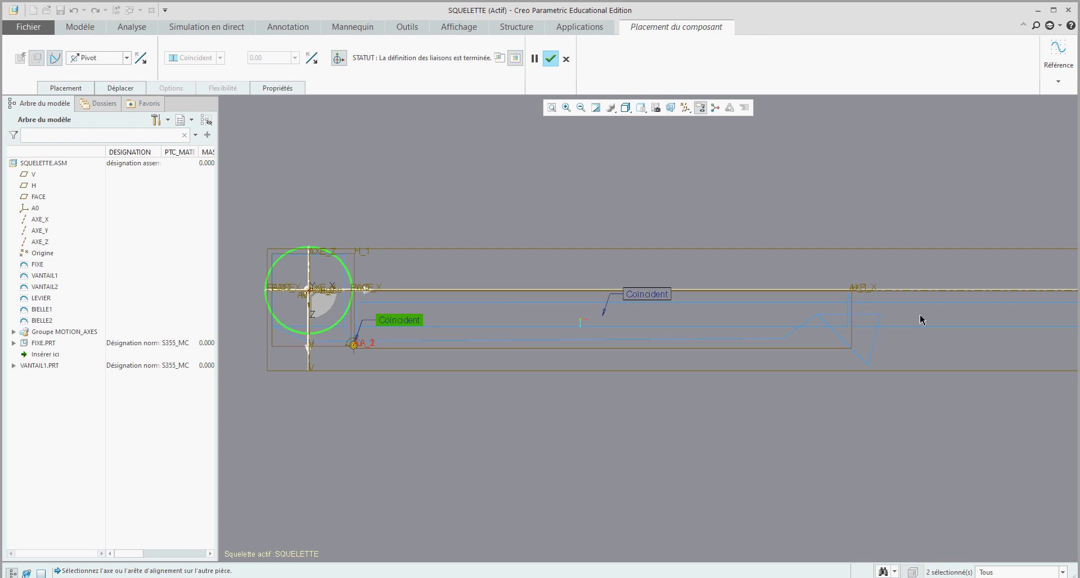
left_click(69, 89)
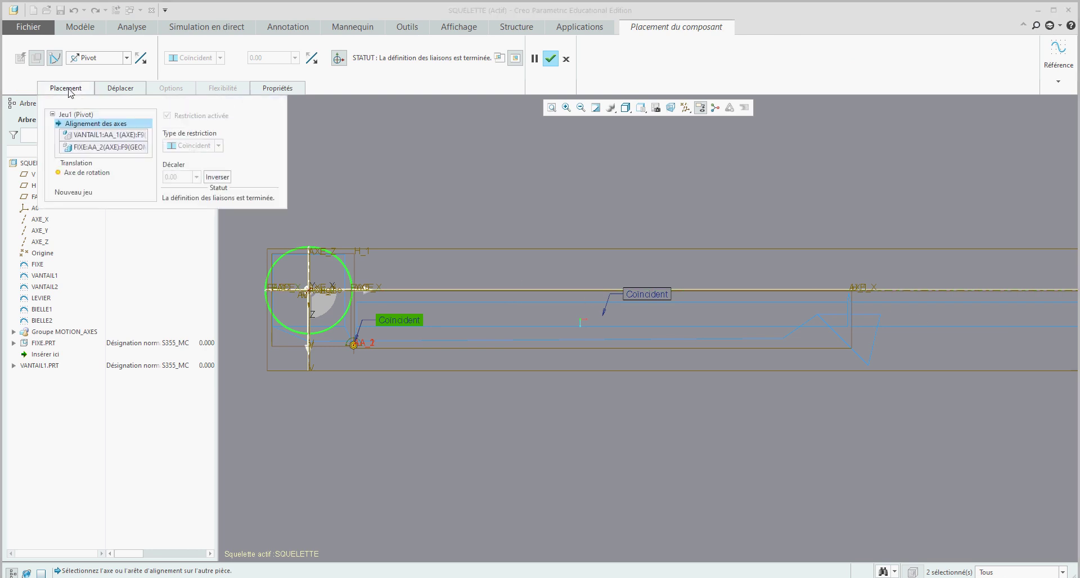
left_click(95, 172)
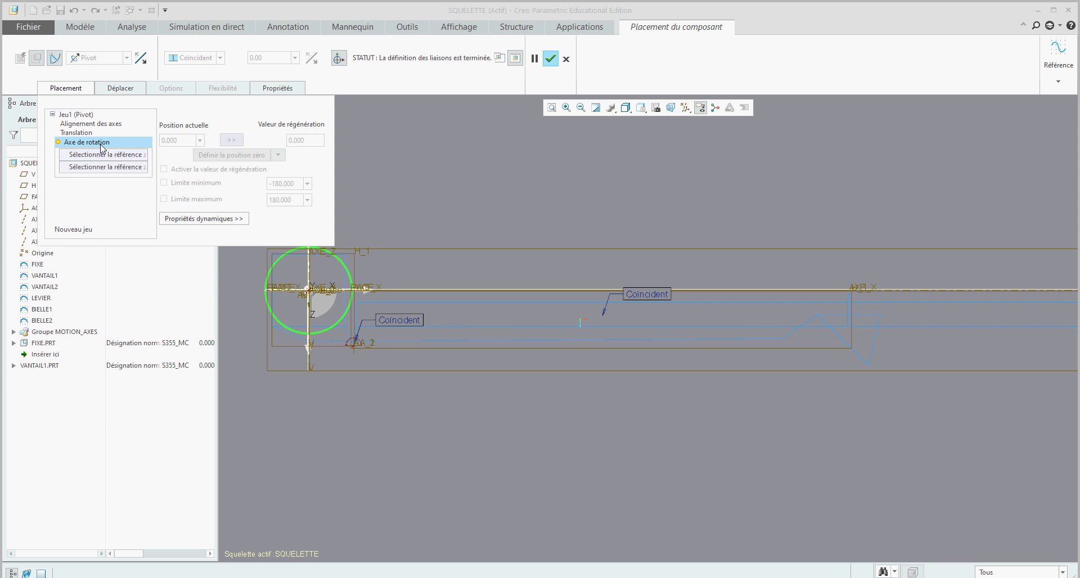
middle_click_drag(555, 229, 503, 191)
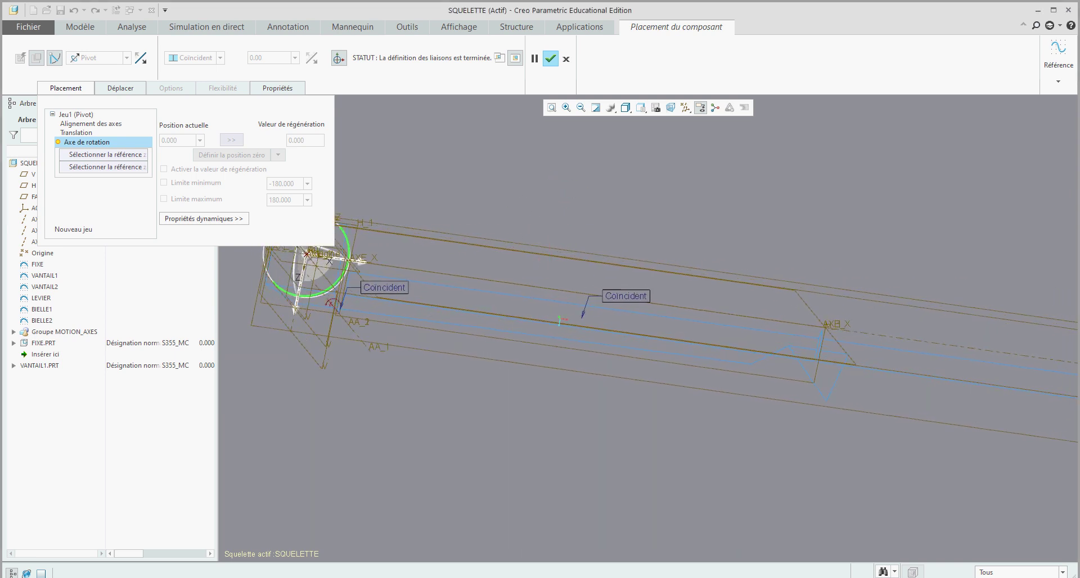
left_click(816, 317)
left_click(825, 290)
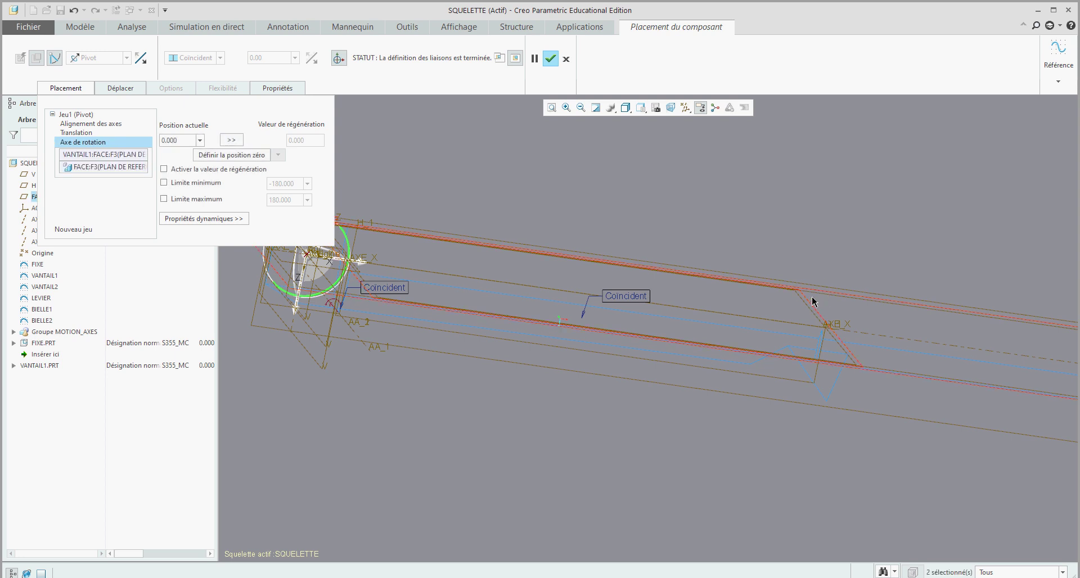
left_click(164, 168)
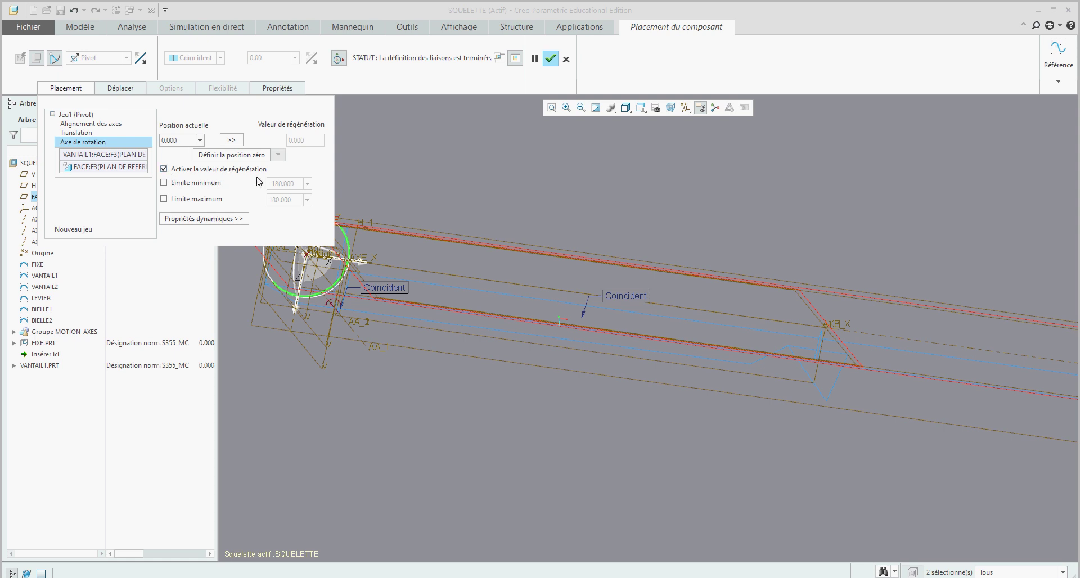
scroll(706, 243, "down", 4)
scroll(646, 199, "up", 3)
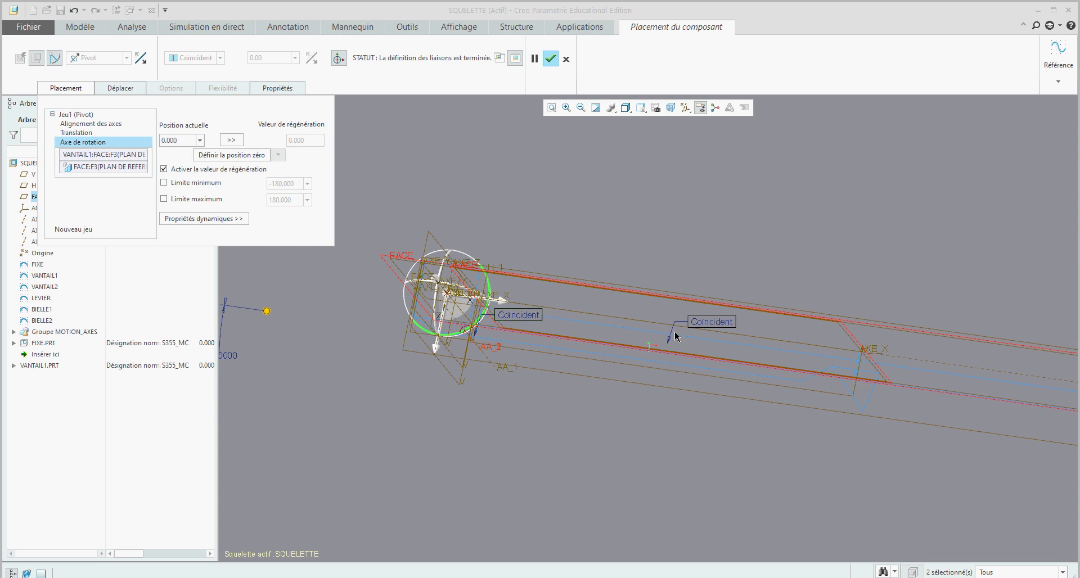
Accept the VANTAIL1 component placement, check the component's geometry in the assembly, and save the assembly
left_click(551, 58)
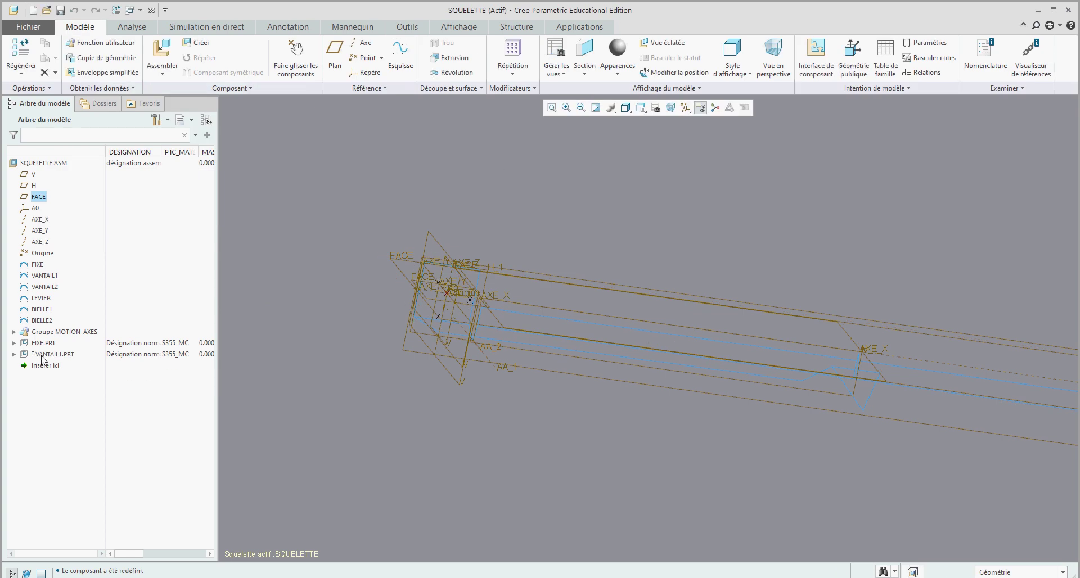
left_click(52, 355)
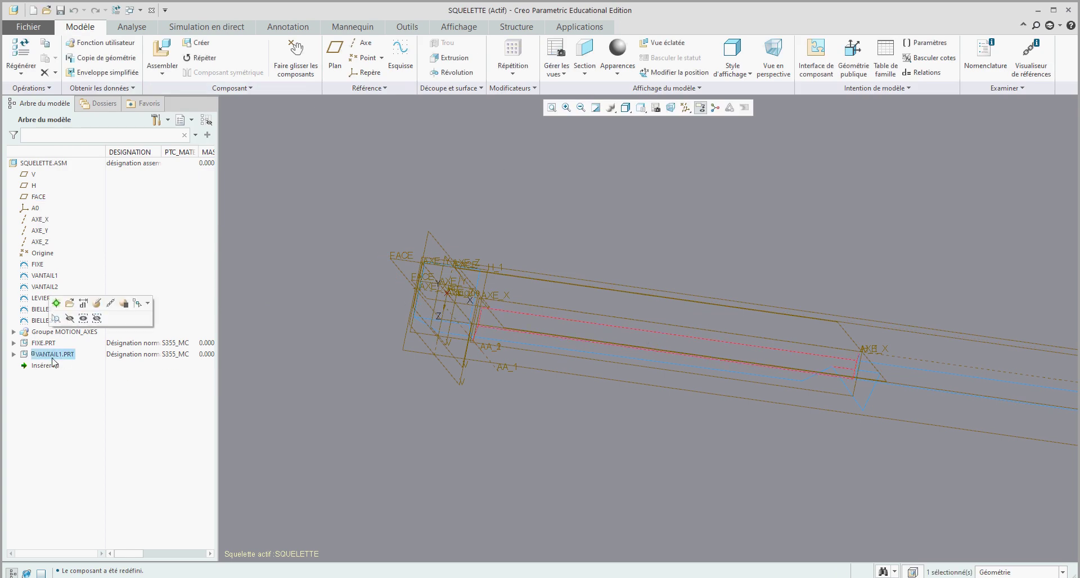
left_click(302, 366)
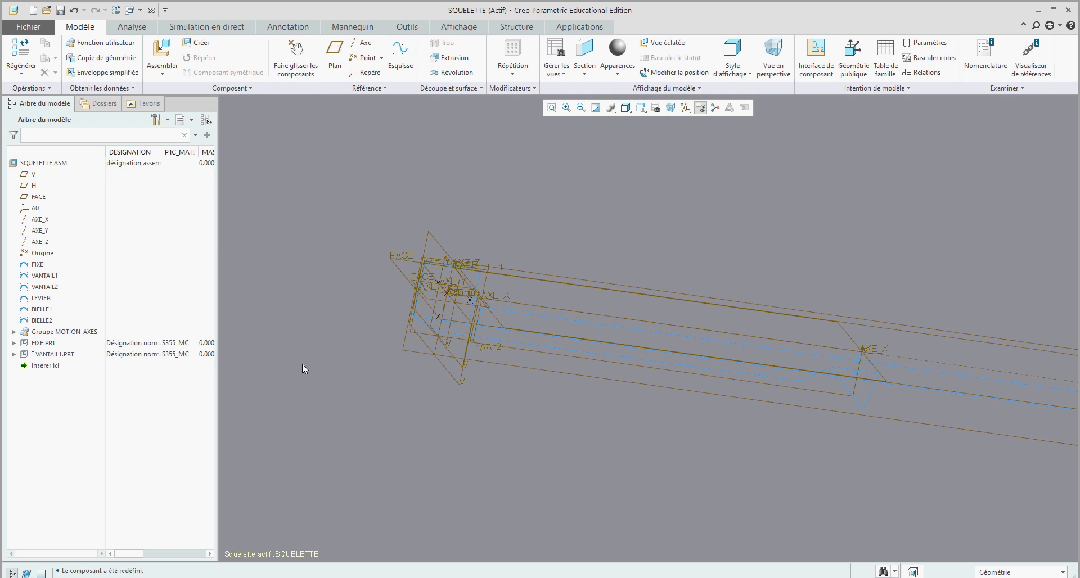
key("ctrl+s")
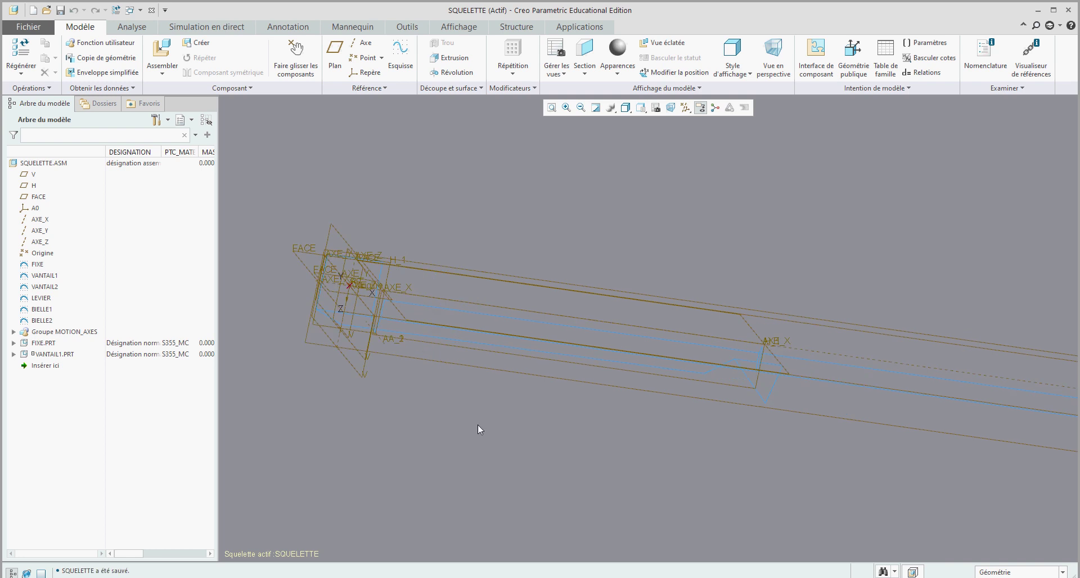
Create a body-type skeleton model component named vantail2, copied from piece_3plans.prt
left_click(201, 46)
left_click(1001, 360)
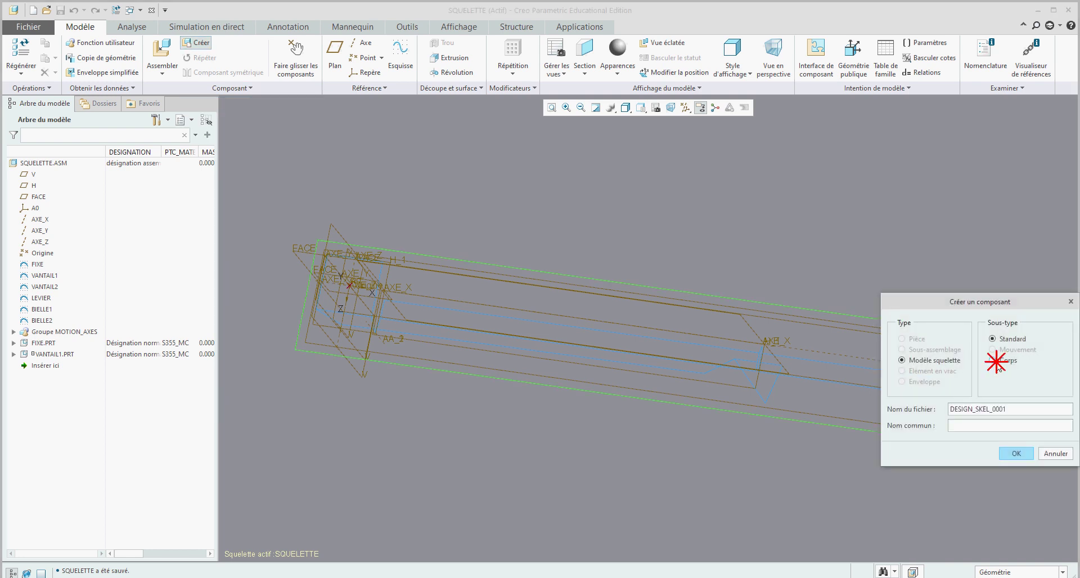
double_click(951, 409)
type("vantail2")
left_click(1016, 454)
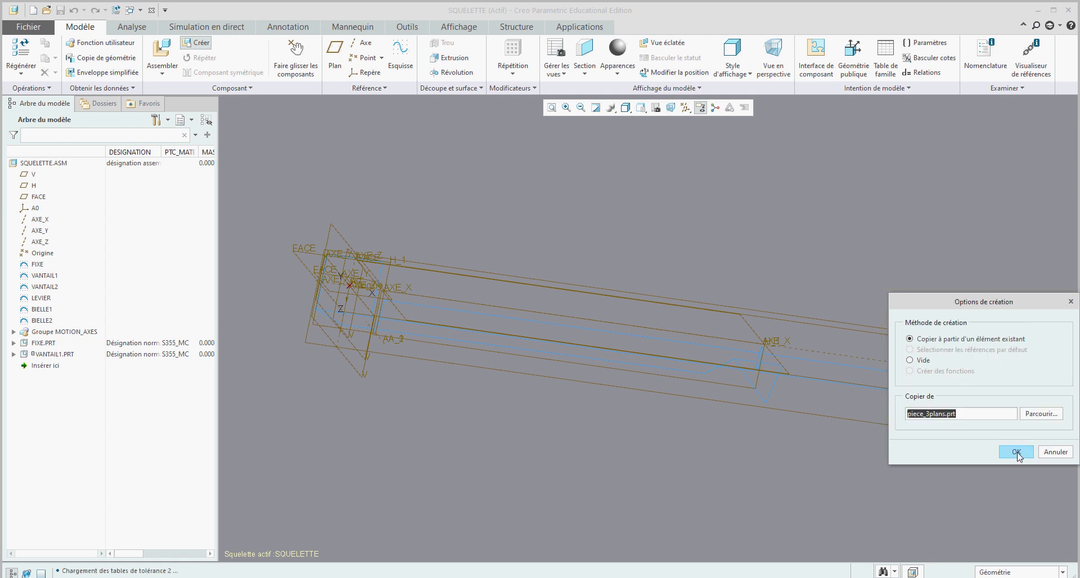
left_click(1017, 454)
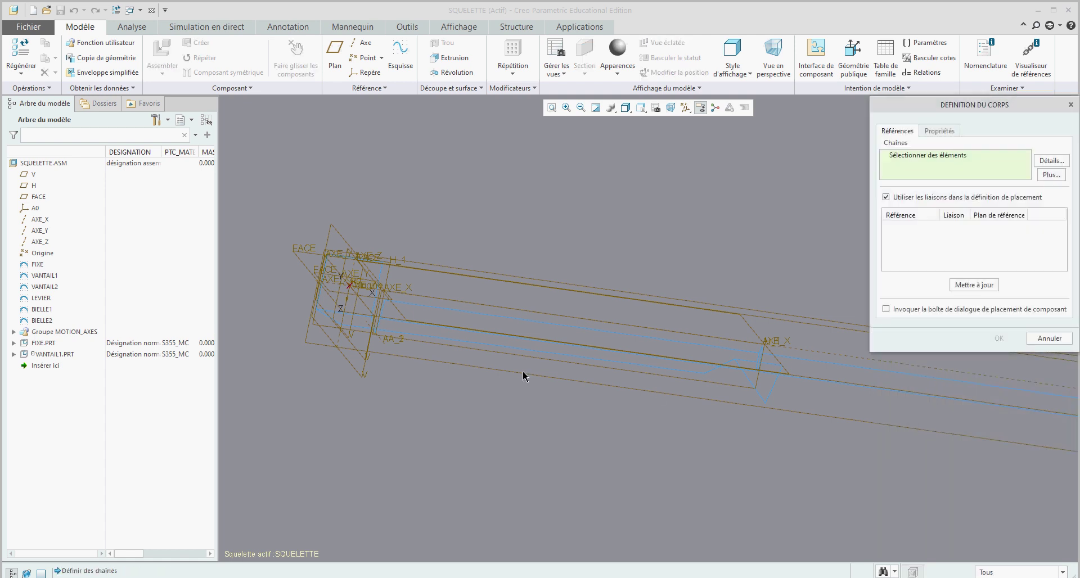
Select the second leaf's rectangle with its slanted end line and the short horizontal line inside it as the vantail2 body's chains
scroll(756, 377, "down", 2)
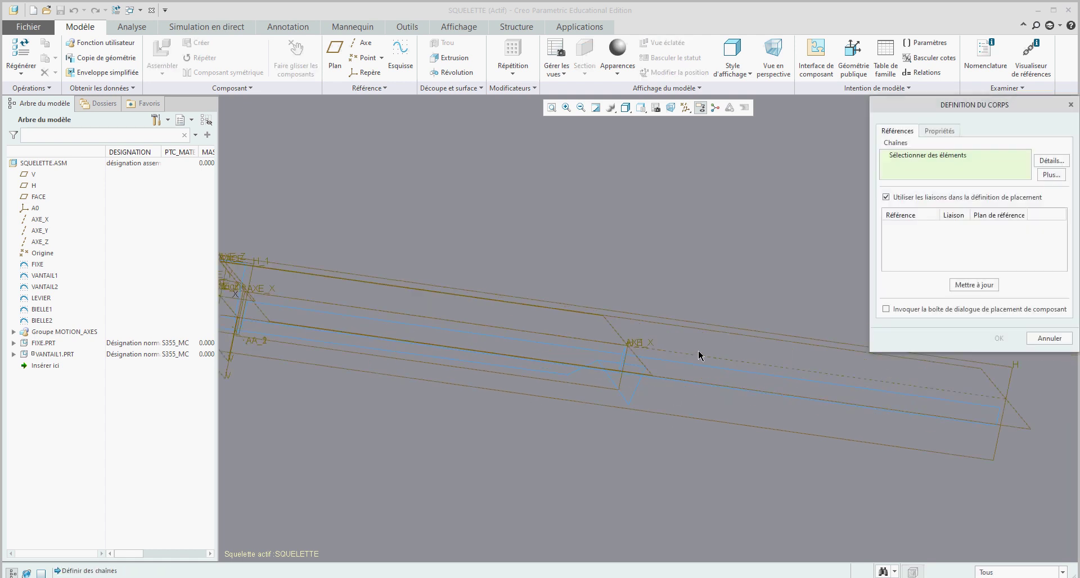
left_click(668, 364)
scroll(647, 363, "down", 3)
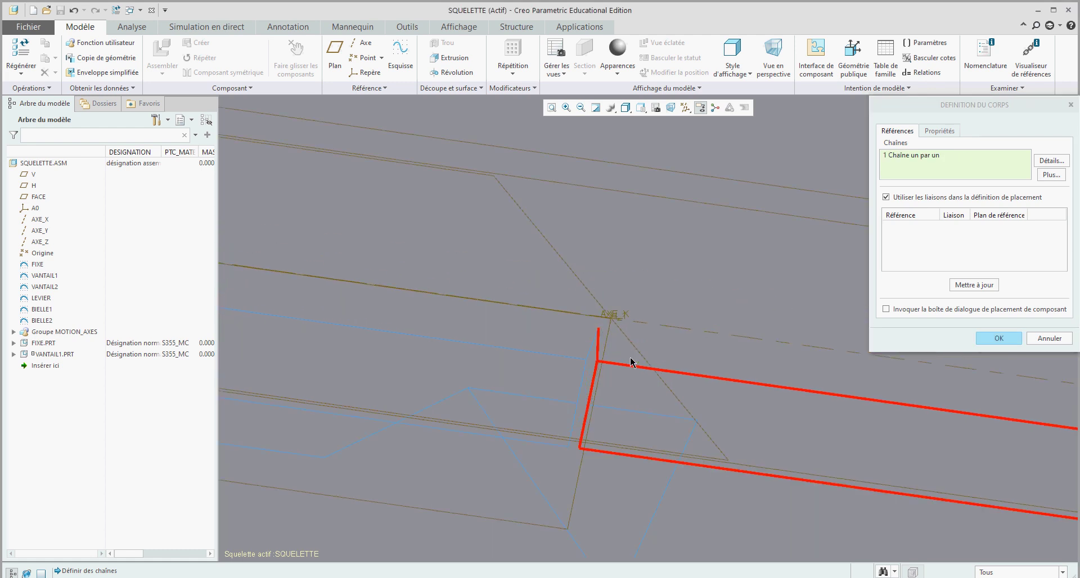
left_click(634, 415)
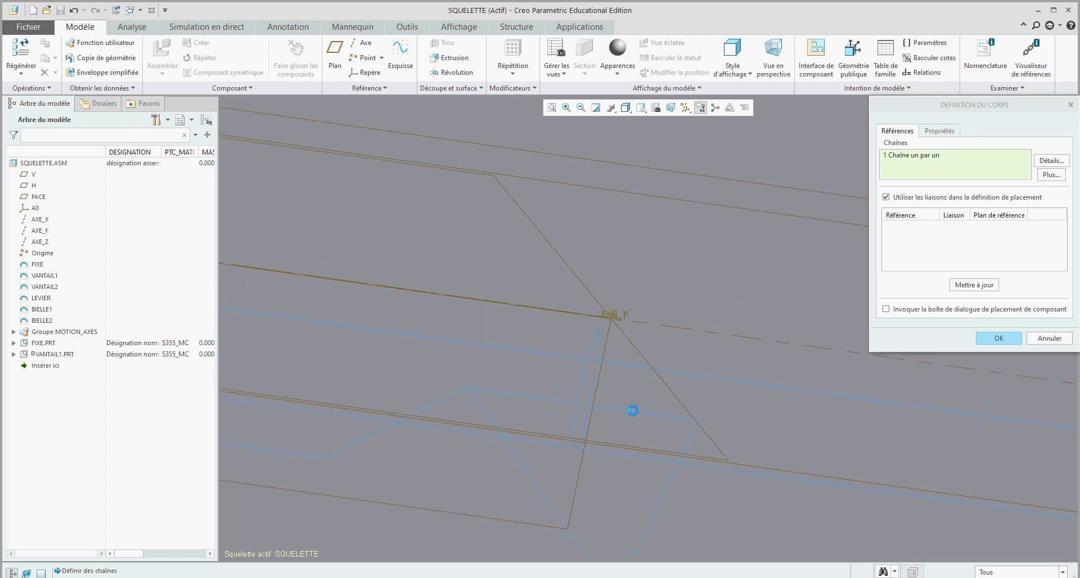
scroll(549, 373, "up", 3)
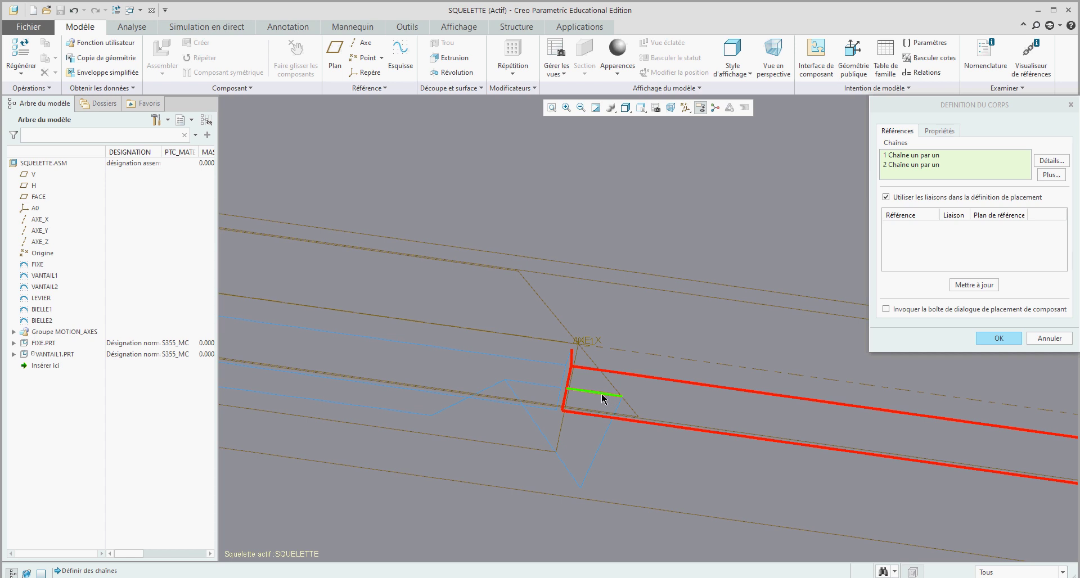
Generate the vantail2 body's connections from its chains and enlarge the definition dialog to check which geometry the Pivot entry references
left_click(976, 284)
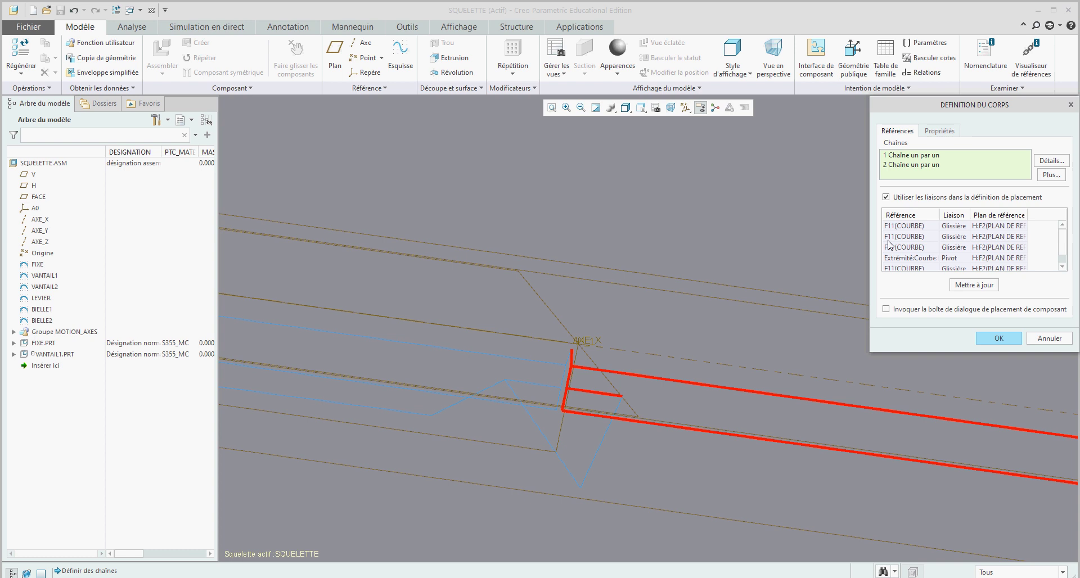
left_click_drag(871, 351, 814, 419)
left_click(895, 281)
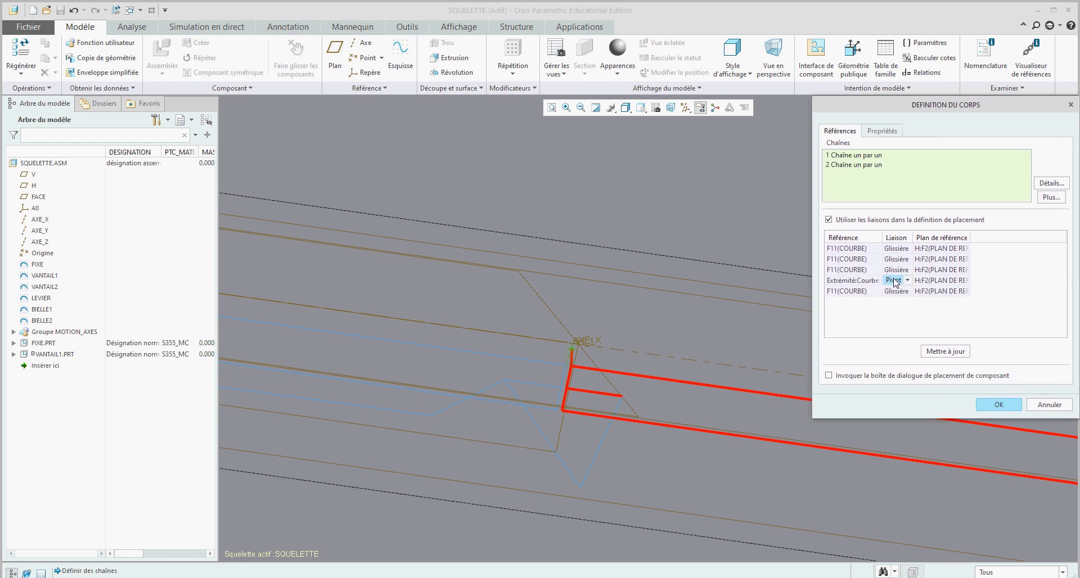
left_click(574, 352)
Remove all Glissière connections from the vantail2 body definition, keeping only the Pivot
right_click(901, 250)
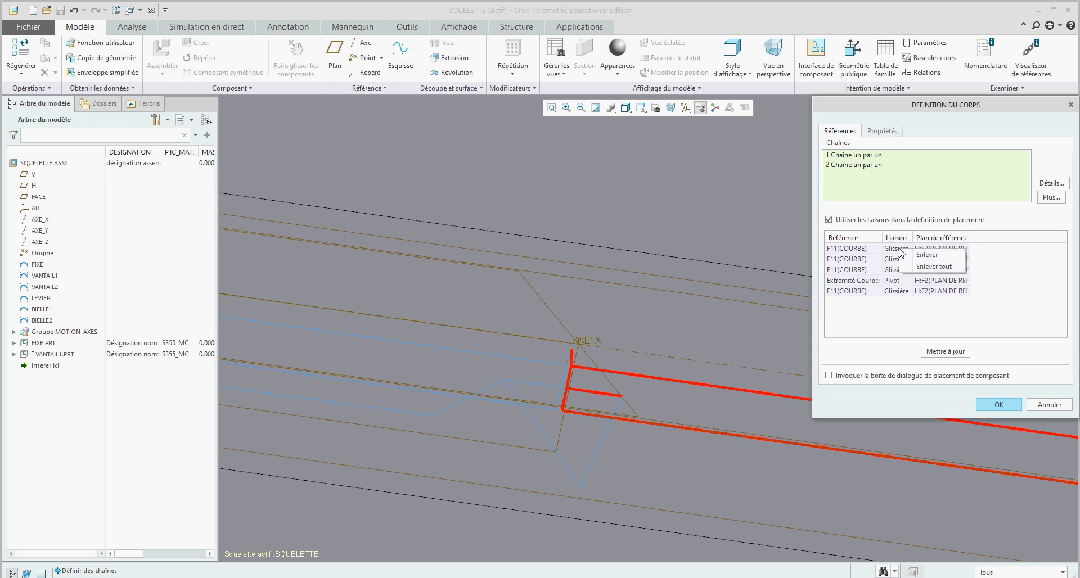
left_click(906, 259)
right_click(895, 251)
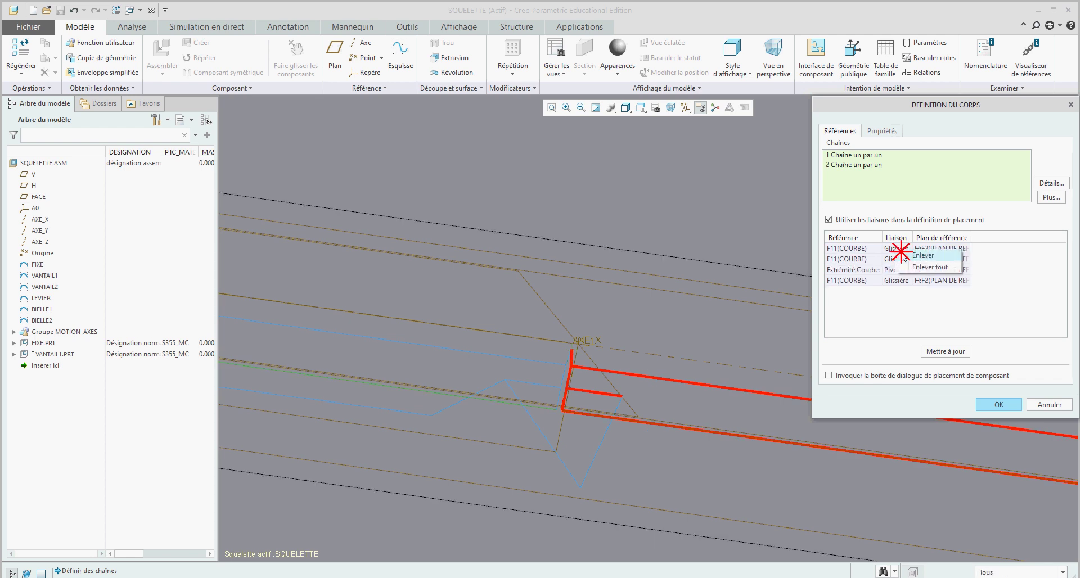
left_click(898, 258)
right_click(899, 249)
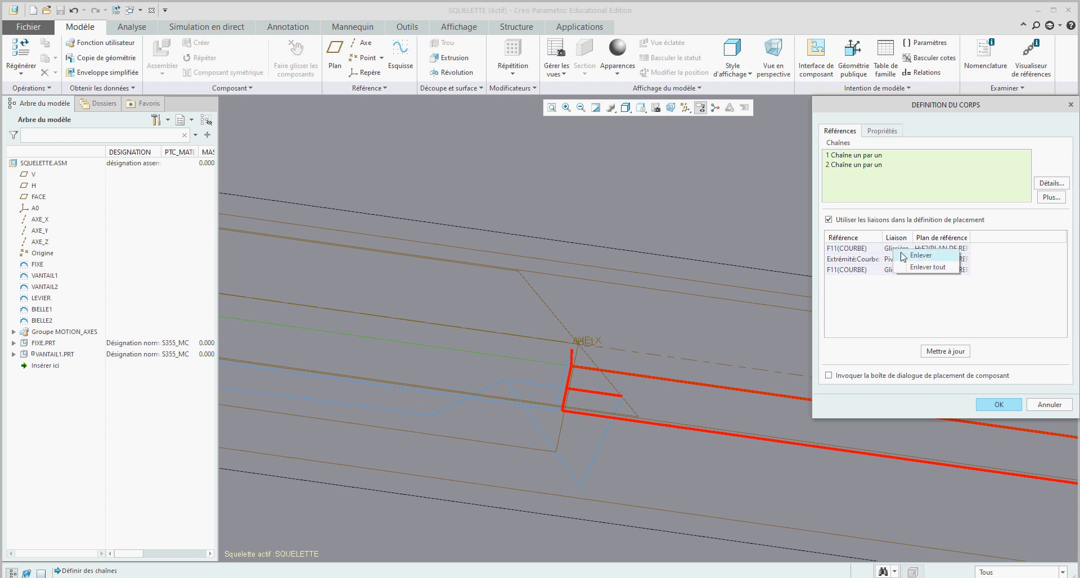
left_click(906, 256)
right_click(900, 260)
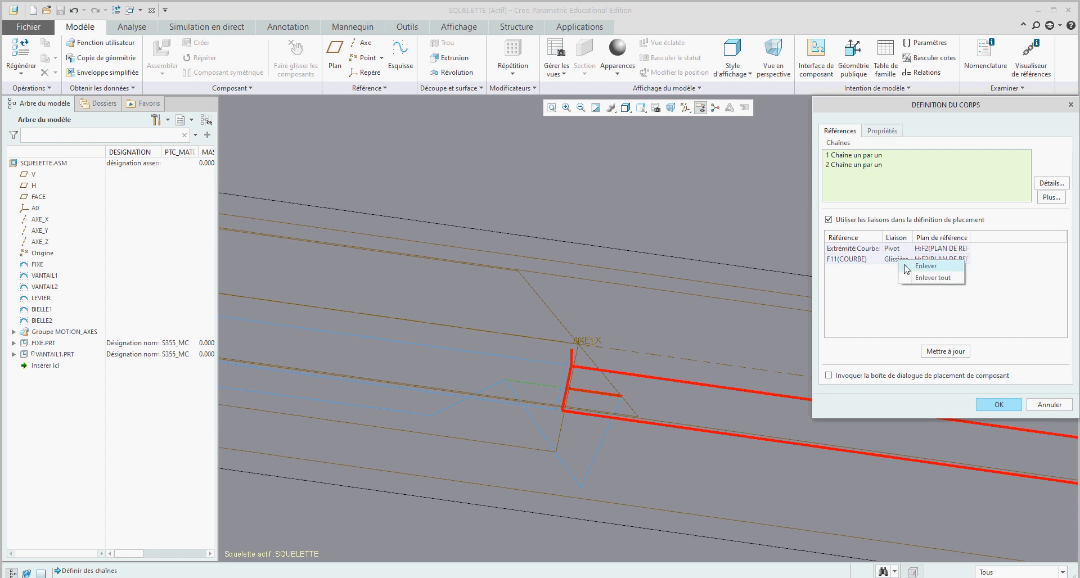
left_click(908, 268)
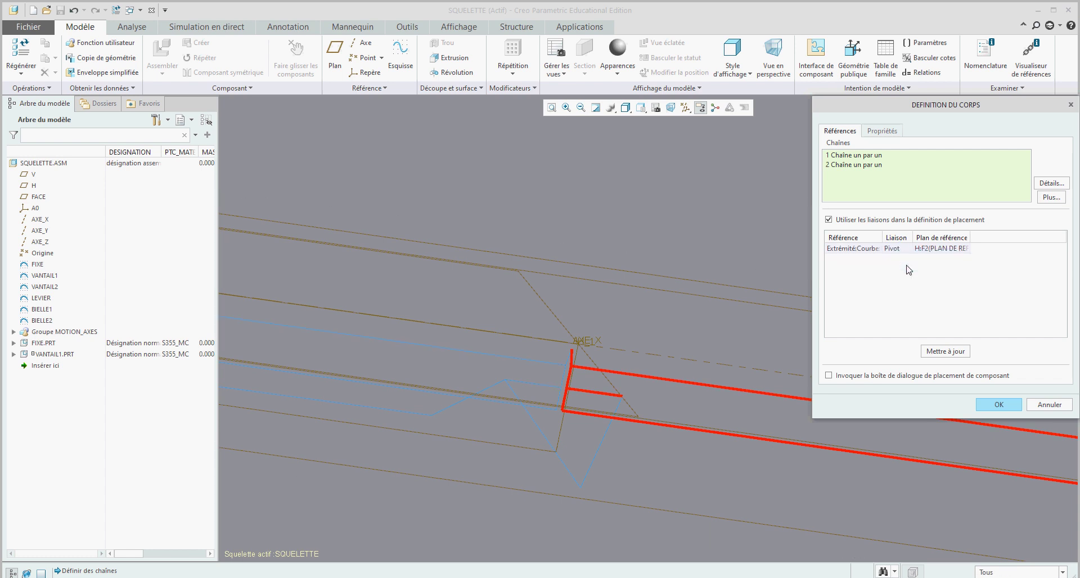
Confirm the vantail2 body with component placement invoked, and define its rotation axis between the VANTAIL2 and VANTAIL1 FACE planes with the regeneration value enabled
left_click(828, 377)
left_click(999, 405)
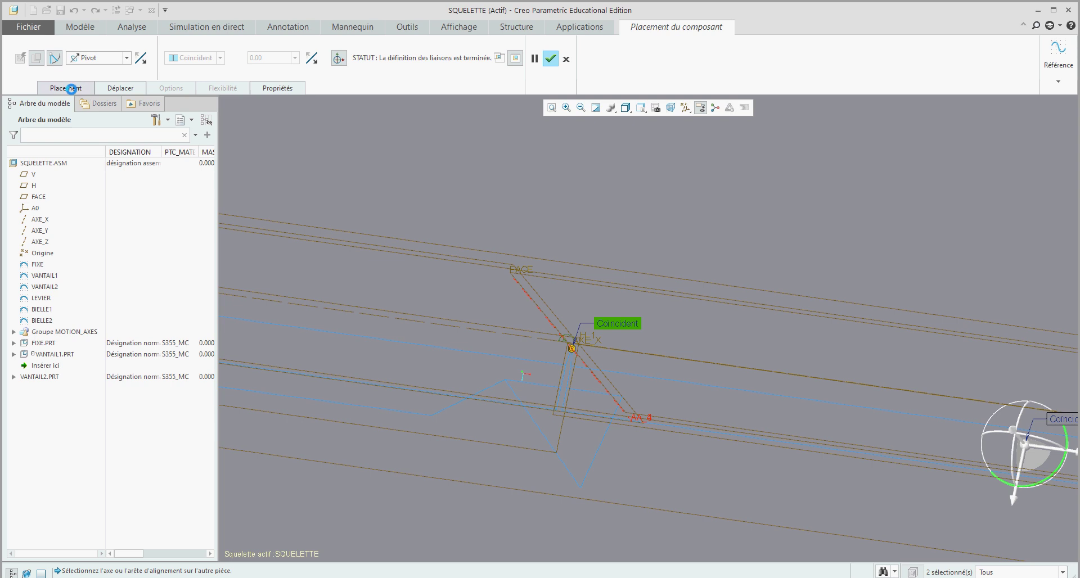
left_click(72, 87)
left_click(84, 173)
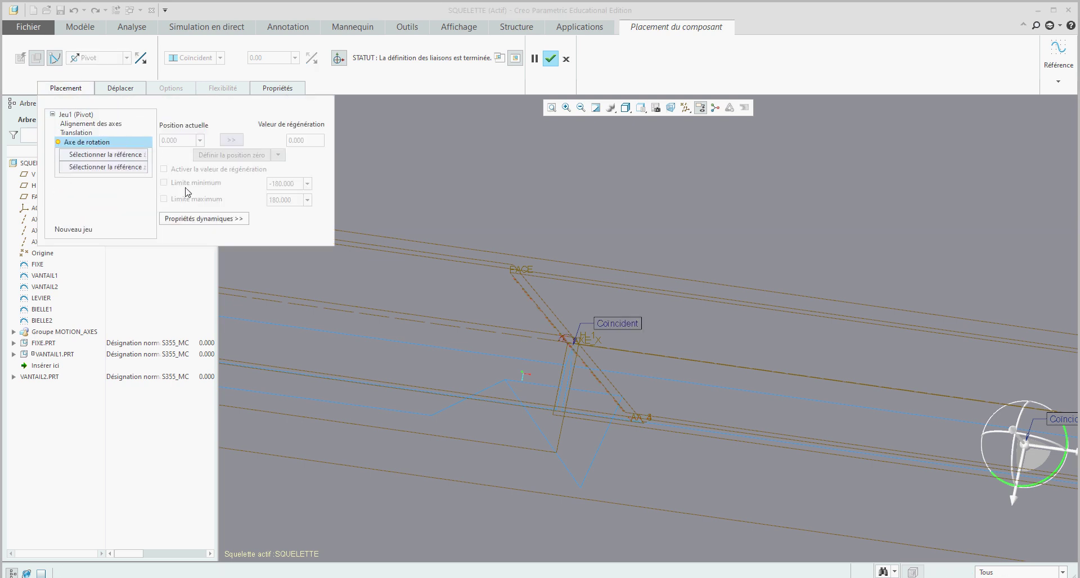
scroll(562, 286, "down", 3)
scroll(581, 290, "up", 2)
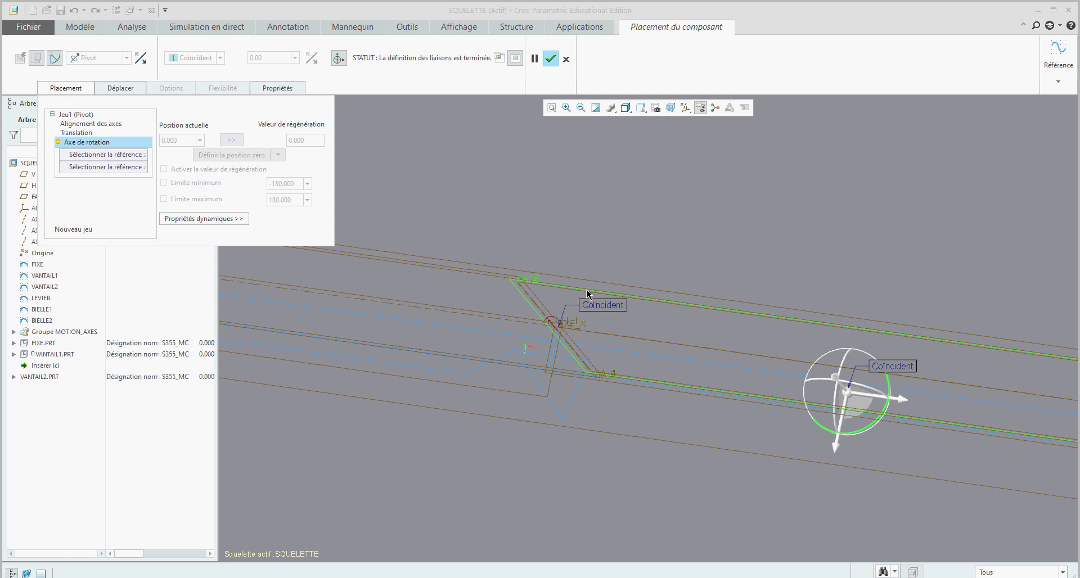
left_click(486, 276)
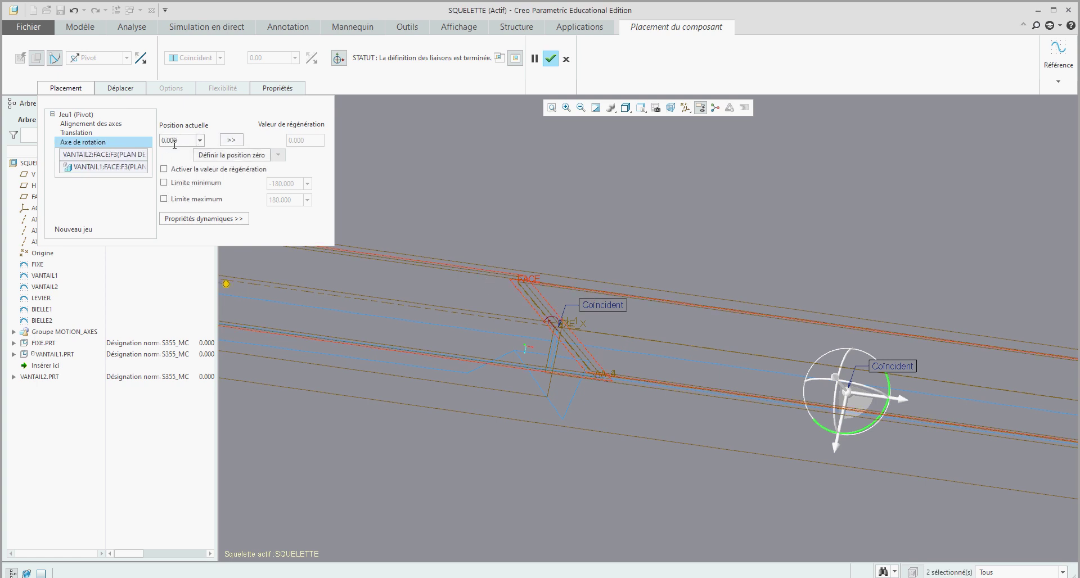
left_click(164, 169)
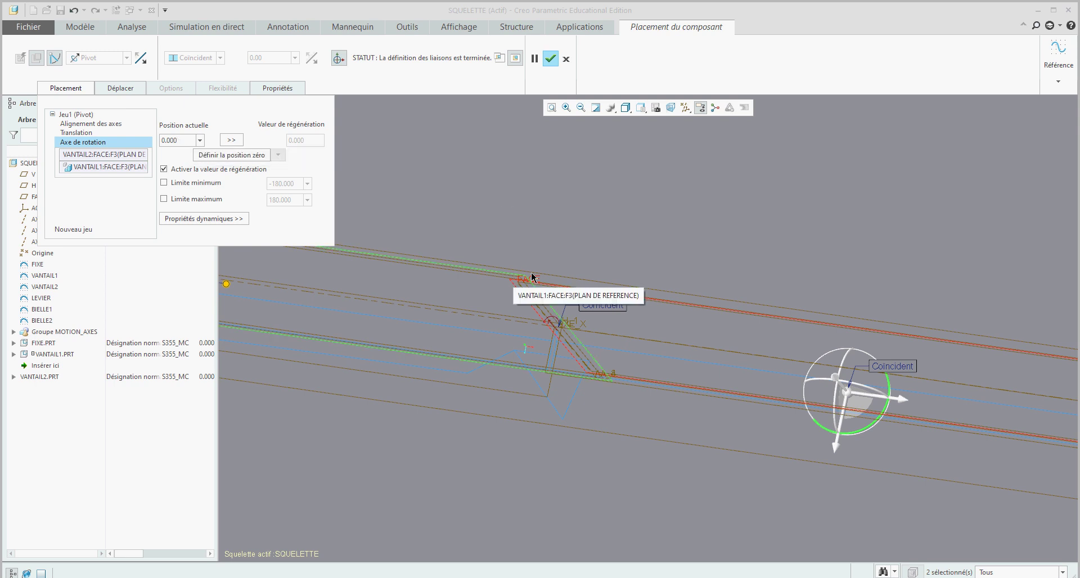
Check the second leaf's position in the assembly and accept the VANTAIL2 component placement
scroll(799, 290, "up", 3)
middle_click_drag(798, 290, 840, 325, "shift")
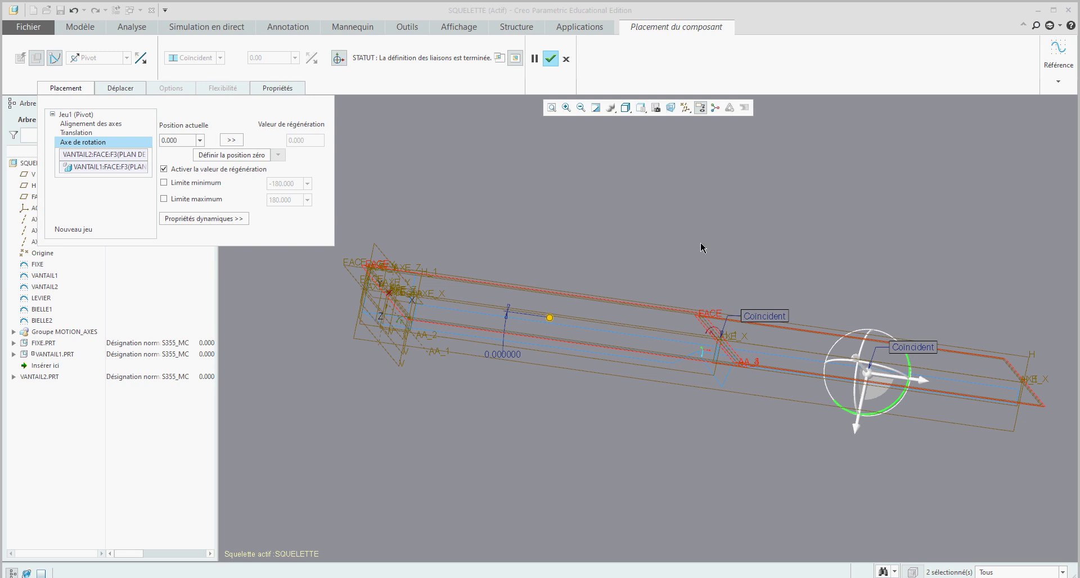
middle_click_drag(703, 248, 704, 242)
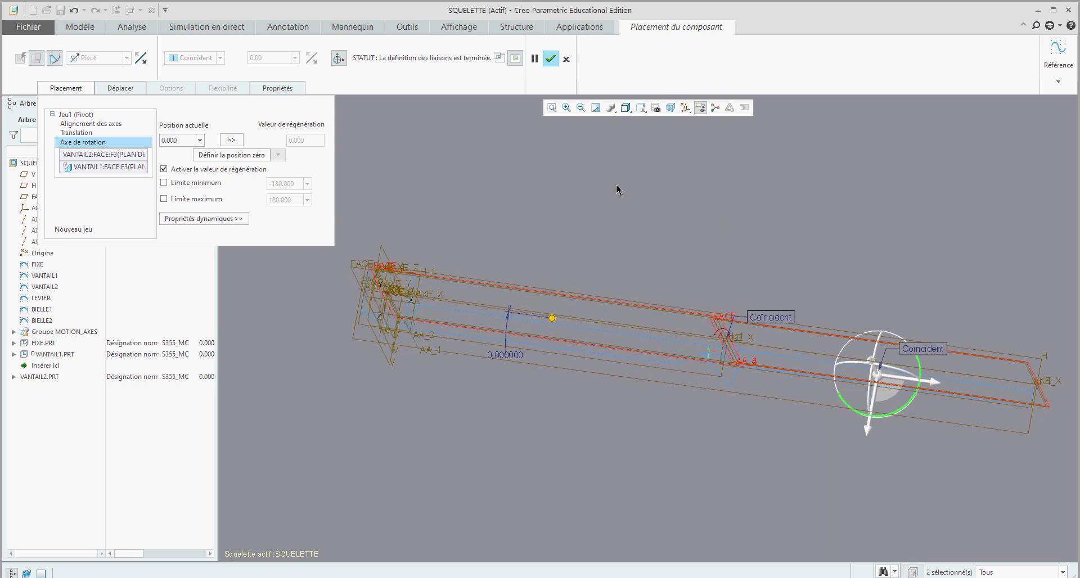
left_click(551, 58)
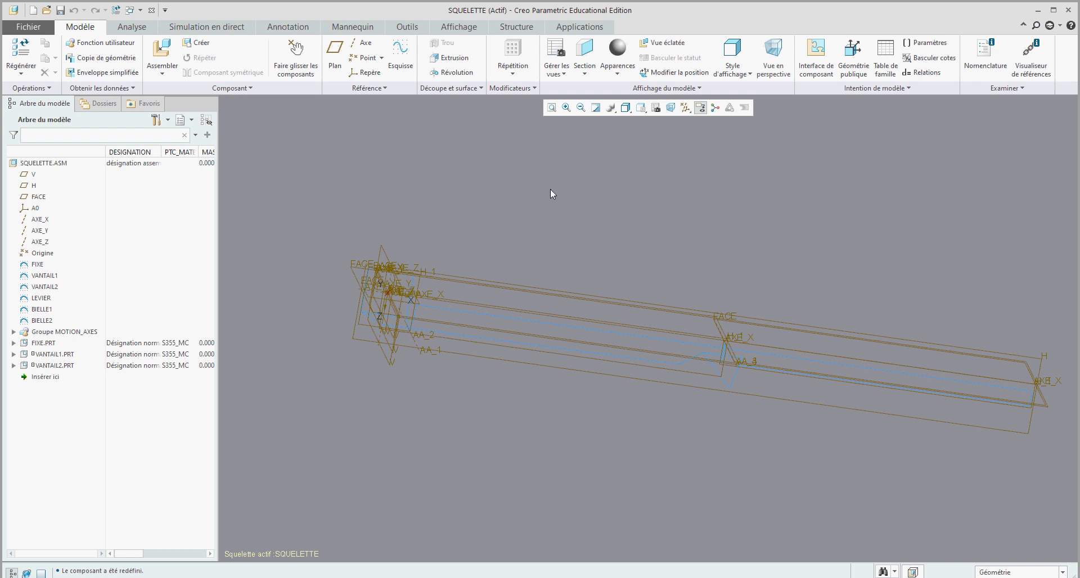
Create a body-type skeleton model component named levier, copied from piece_3plans.prt
middle_click_drag(550, 194, 597, 429, "ctrl")
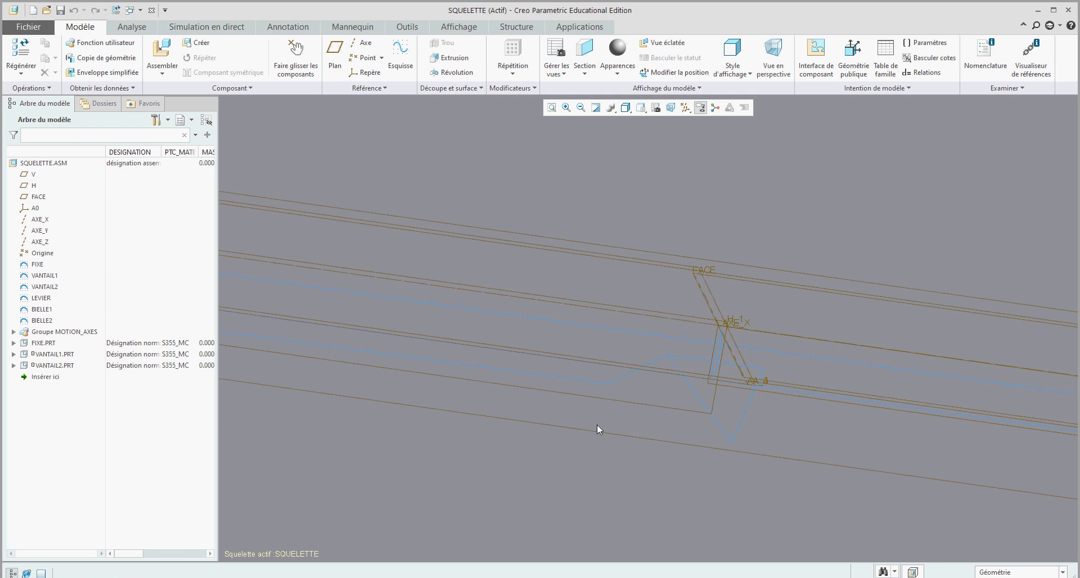
left_click(197, 42)
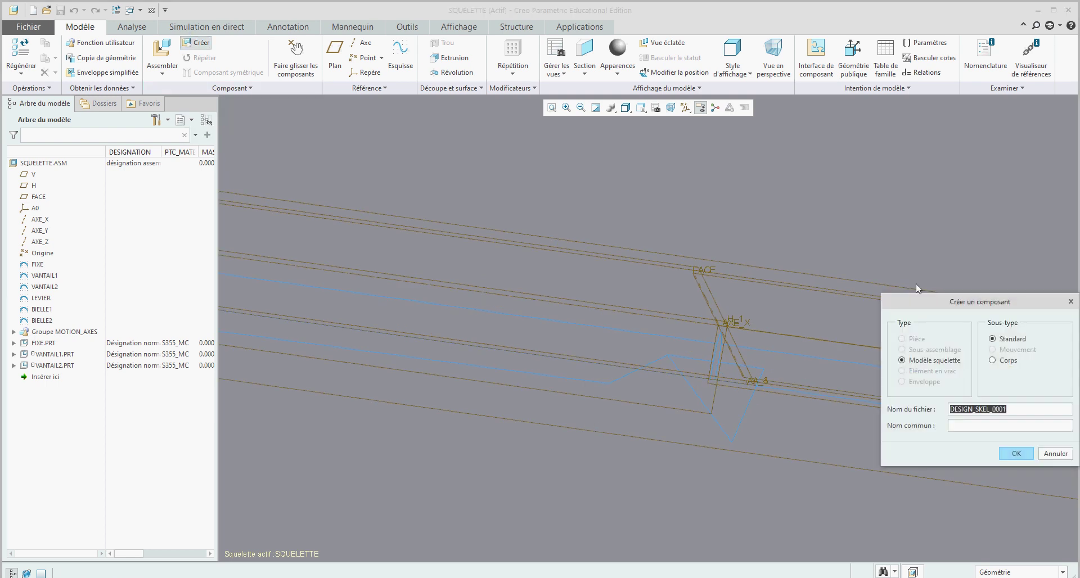
left_click(993, 360)
type("levier")
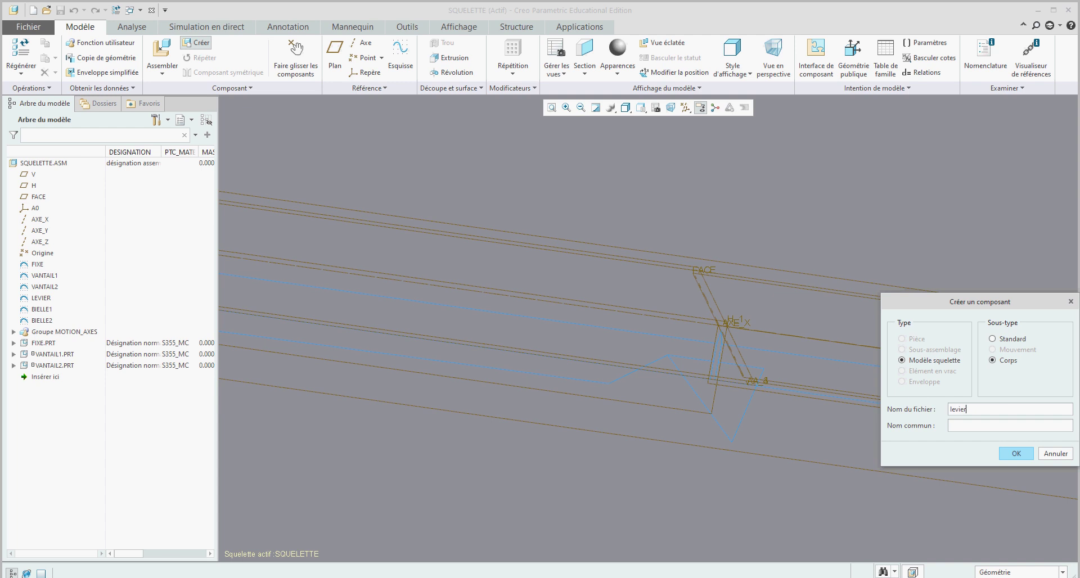
left_click(1016, 453)
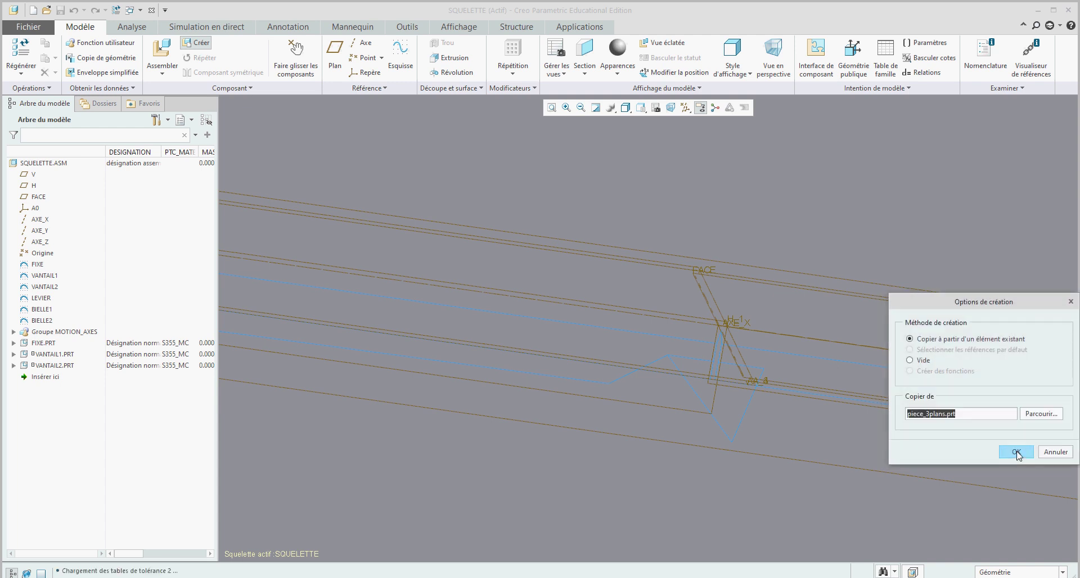
left_click(1016, 454)
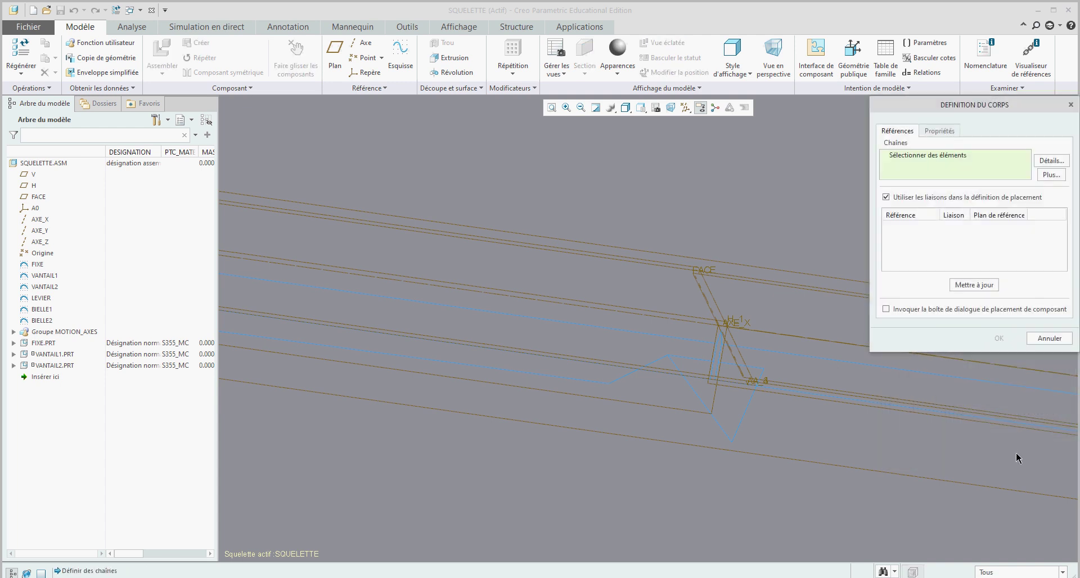
Define the levier body from the bent lever line, keeping only the first generated Pivot connection at the bend, without invoking component placement
left_click(636, 374)
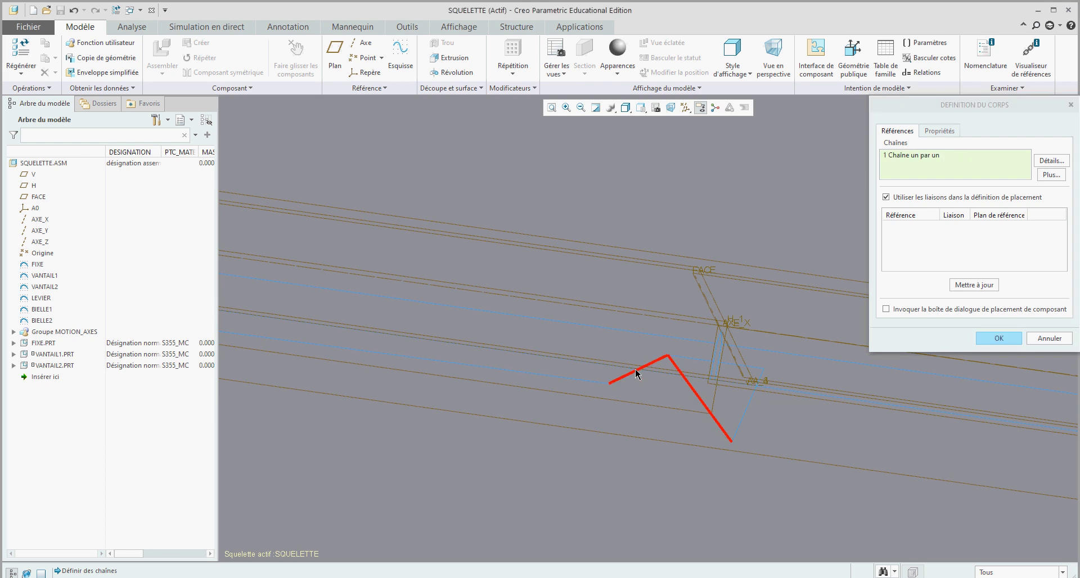
left_click(983, 288)
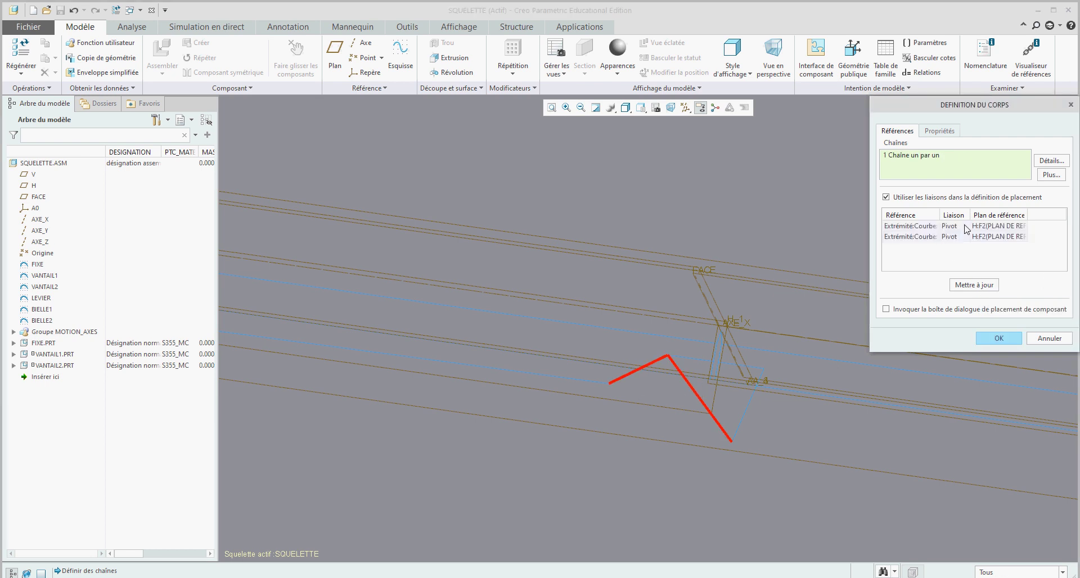
left_click(962, 227)
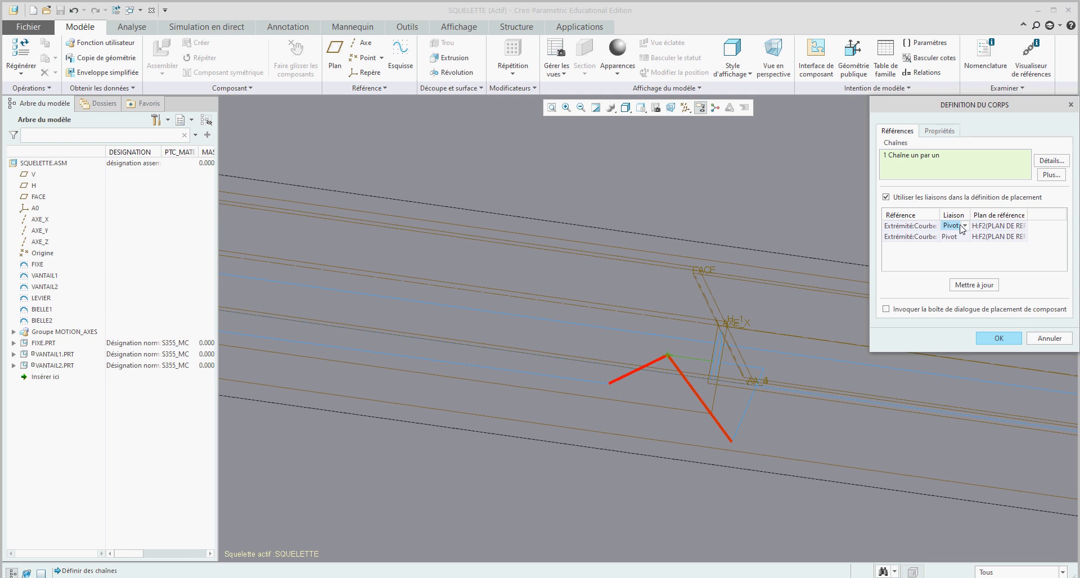
left_click(949, 237)
right_click(952, 238)
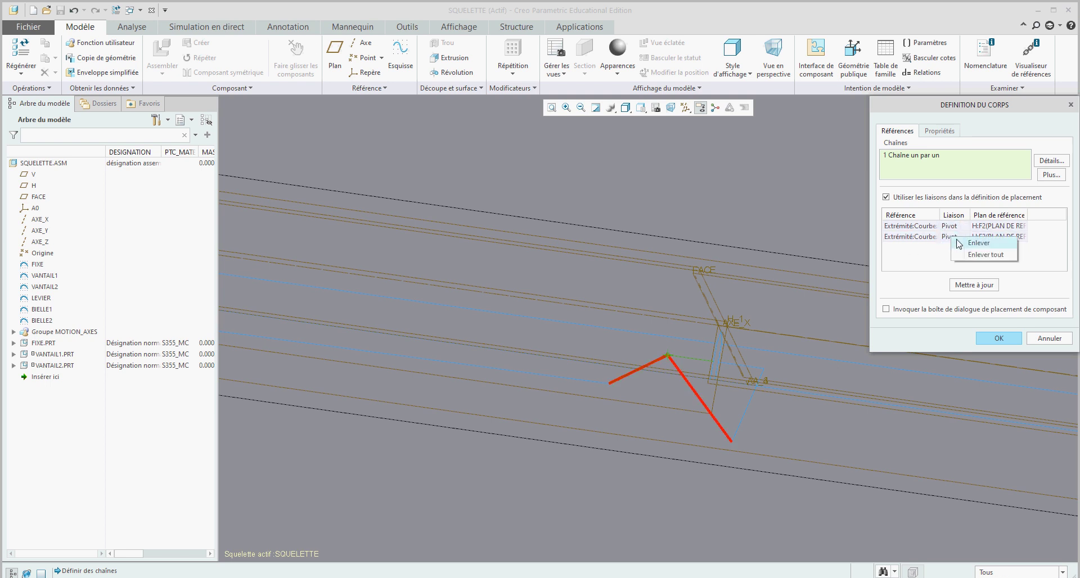
left_click(959, 242)
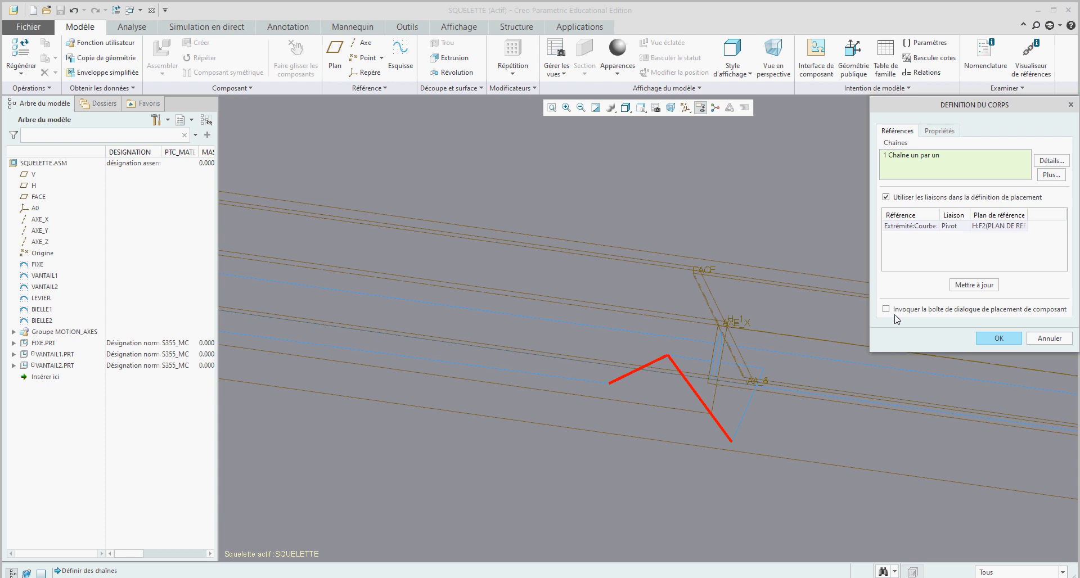
left_click(999, 338)
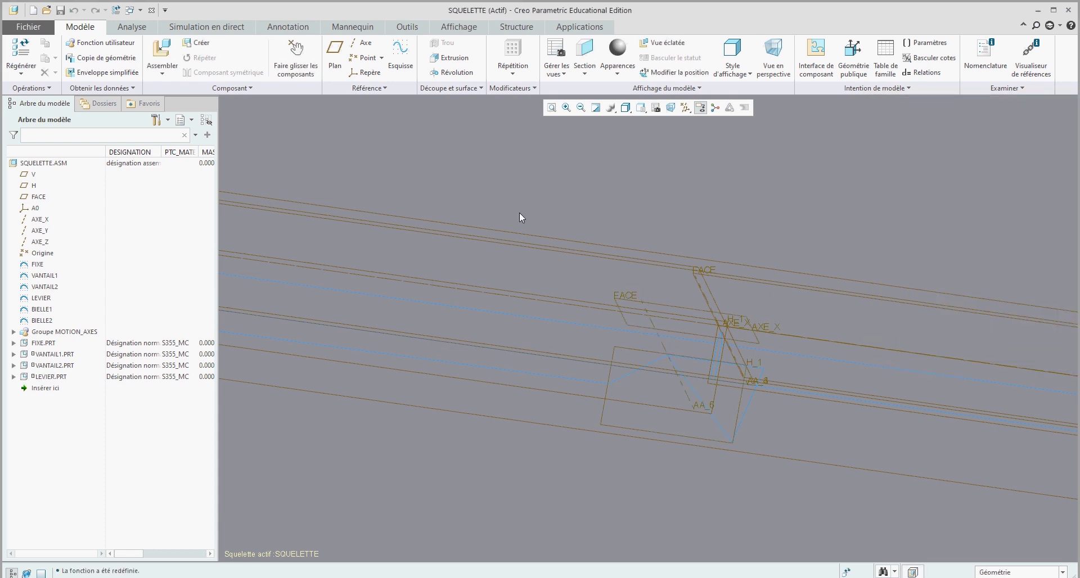
Create a body-type skeleton model component named bielle1, copied from piece_3plans.prt
scroll(519, 214, "down", 3)
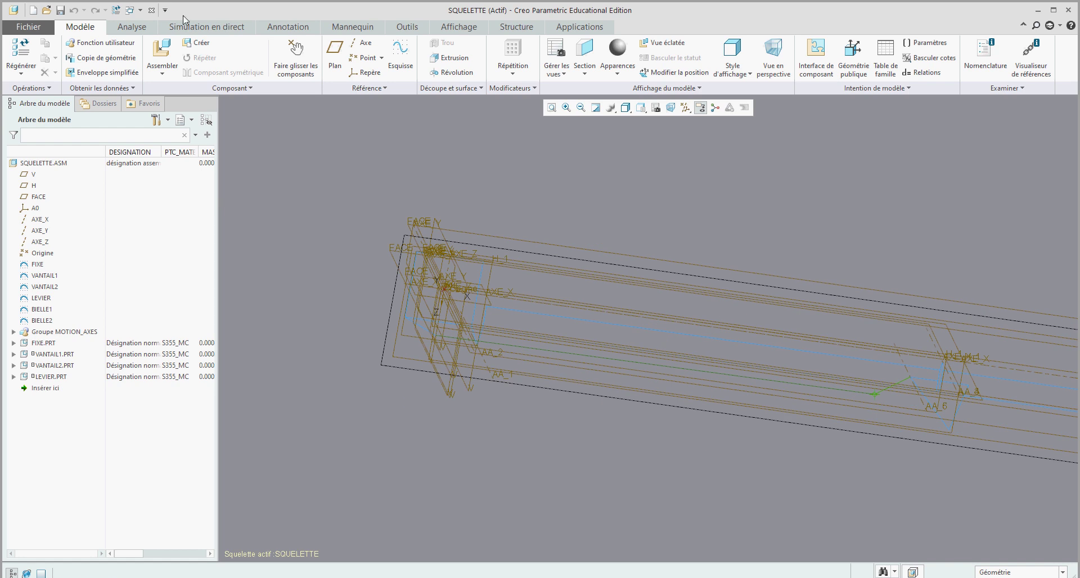
left_click(197, 43)
left_click(1008, 362)
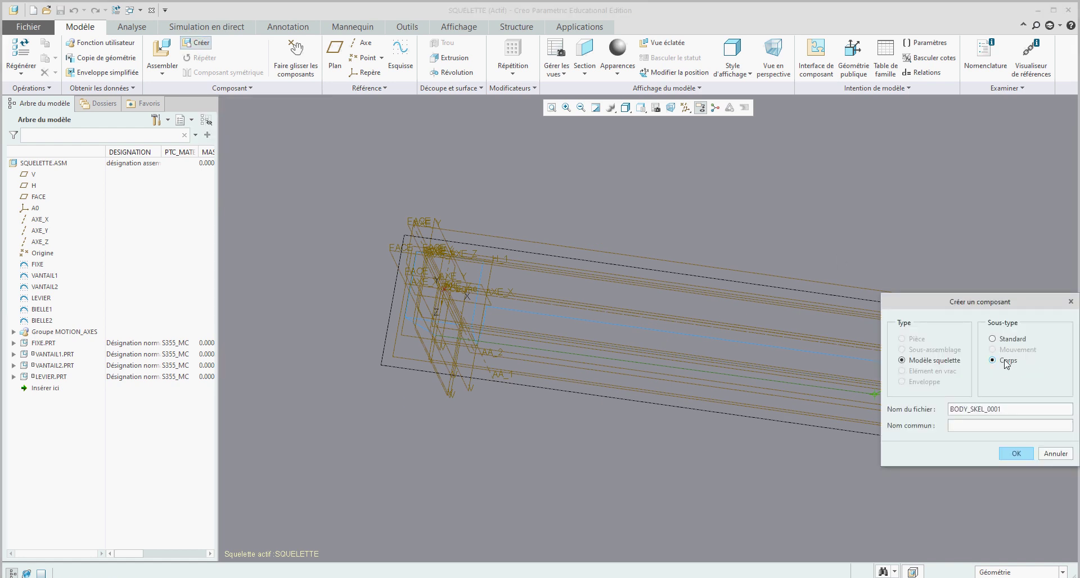
left_click(935, 411)
type("bielle1")
left_click(1016, 453)
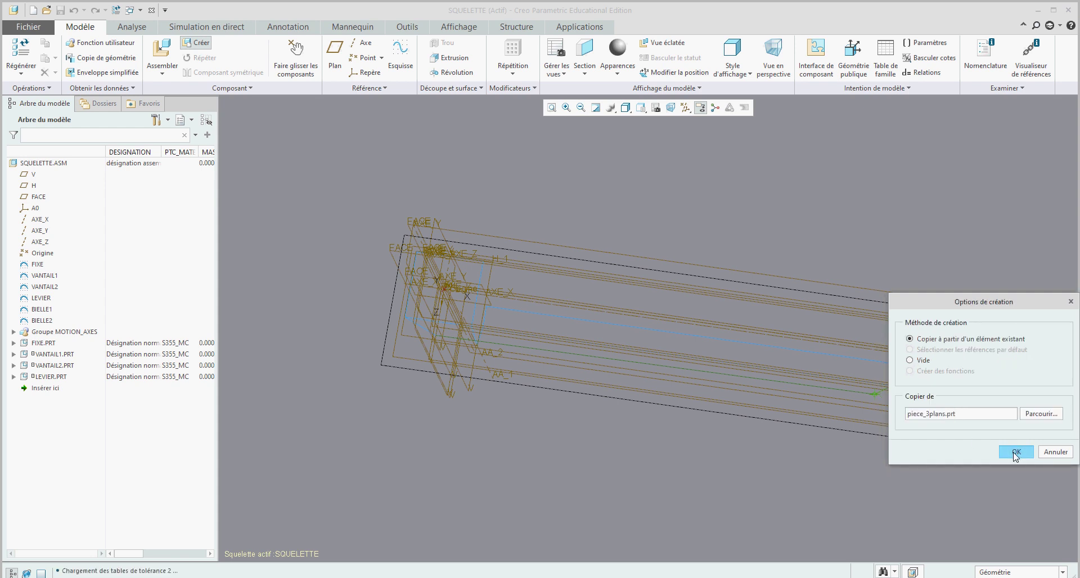
left_click(1016, 453)
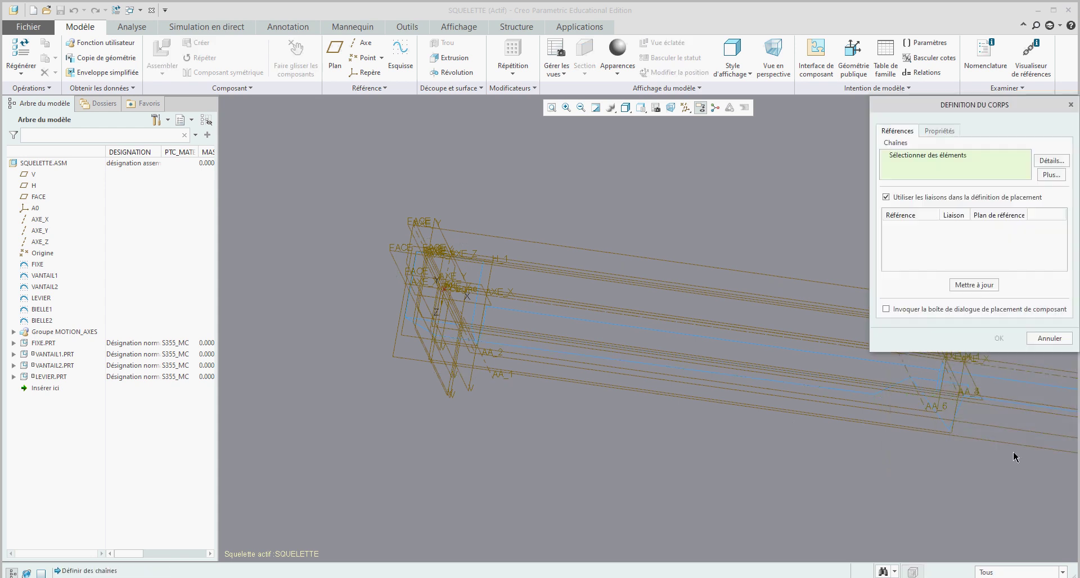
Define the bielle1 body from the long connecting-rod line, keeping the generated Pivot connections at both ends, without invoking component placement
left_click(694, 372)
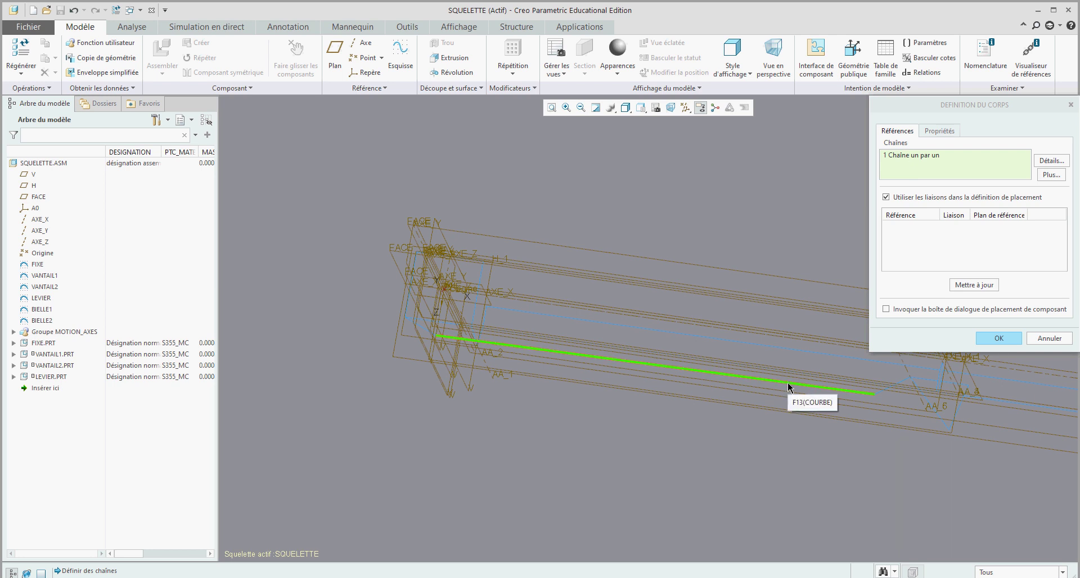
left_click(989, 287)
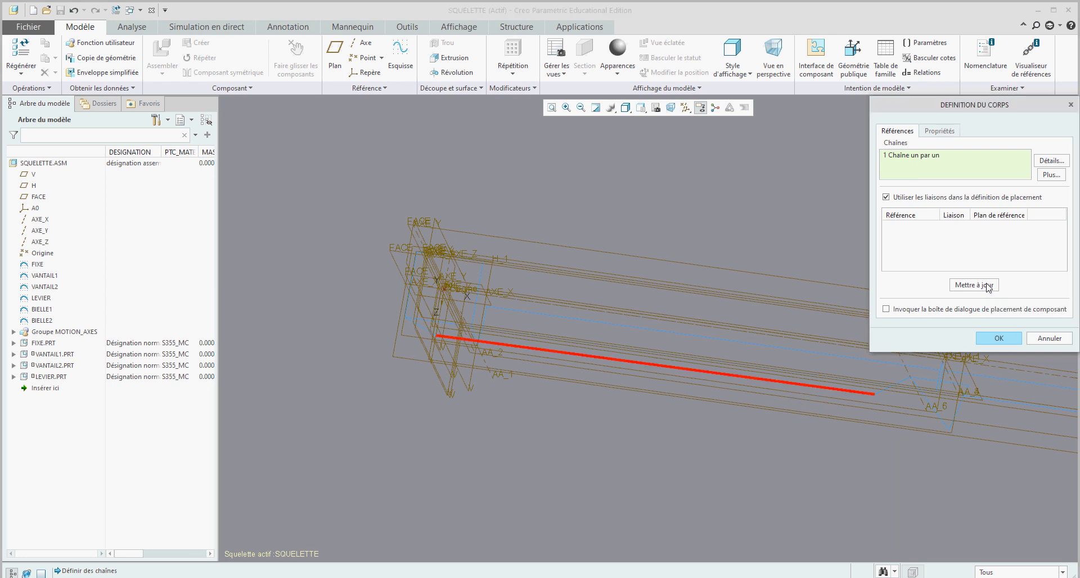
left_click(965, 227)
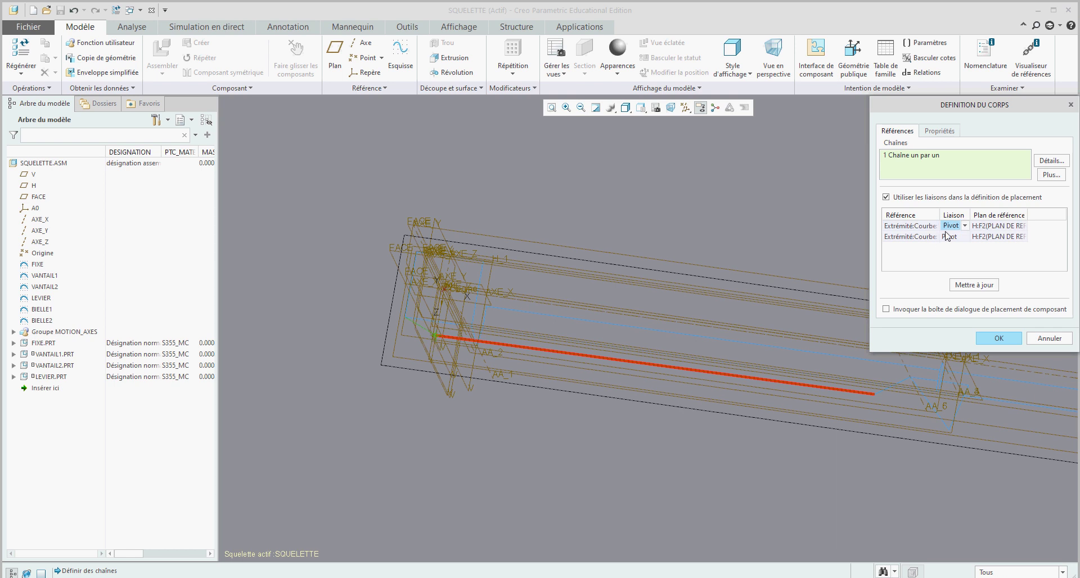
left_click(950, 239)
left_click(950, 239)
left_click(998, 339)
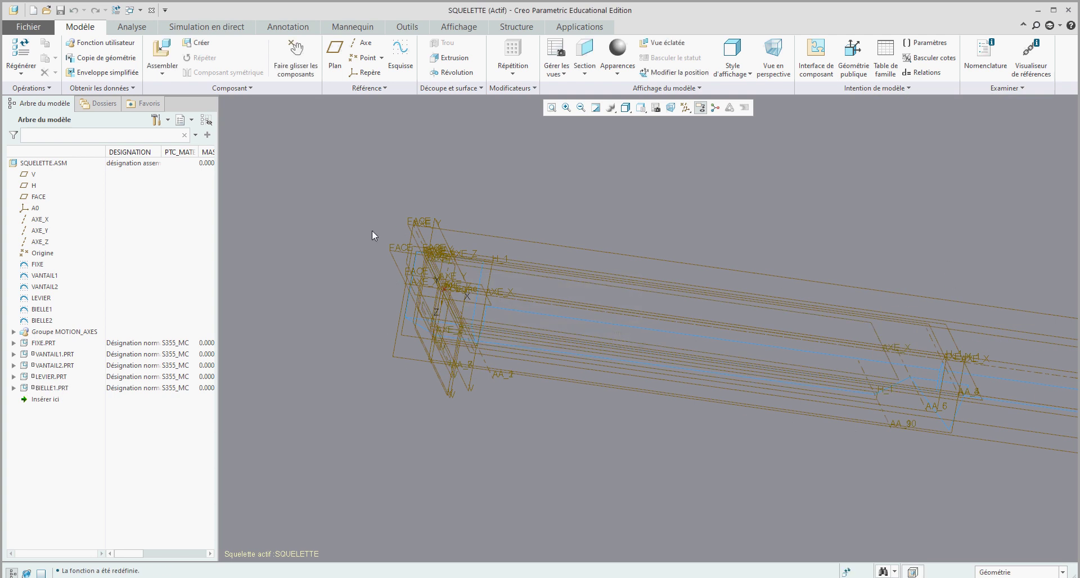
Create a body-type skeleton model component named bielle2
left_click(197, 43)
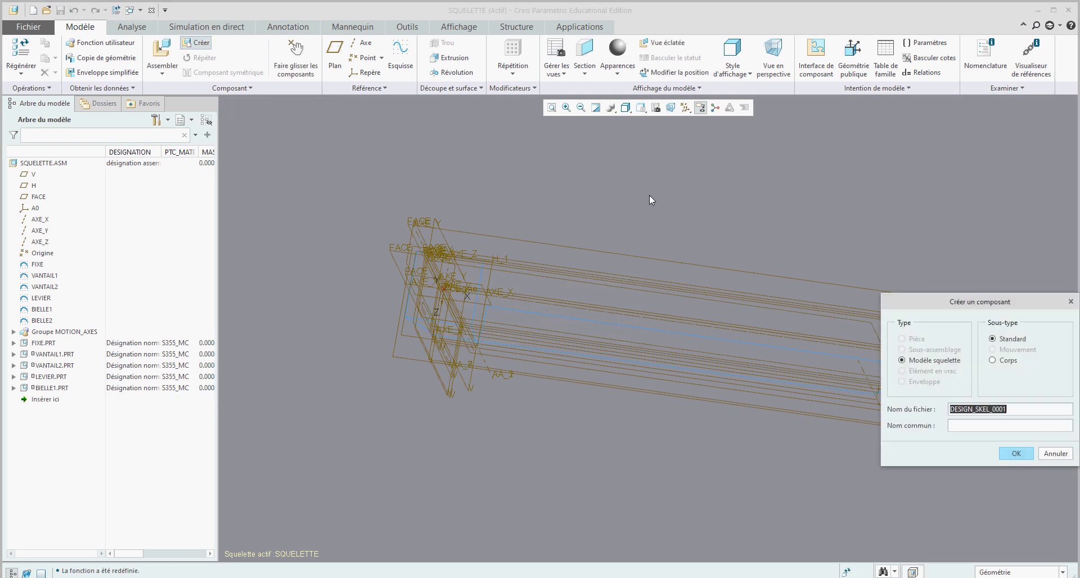
left_click(1005, 362)
type("bi")
left_click(1017, 454)
Define the bielle2 body from the short connecting-rod line, keeping the generated Pivot connections at both ends, without invoking component placement
scroll(647, 291, "down", 5)
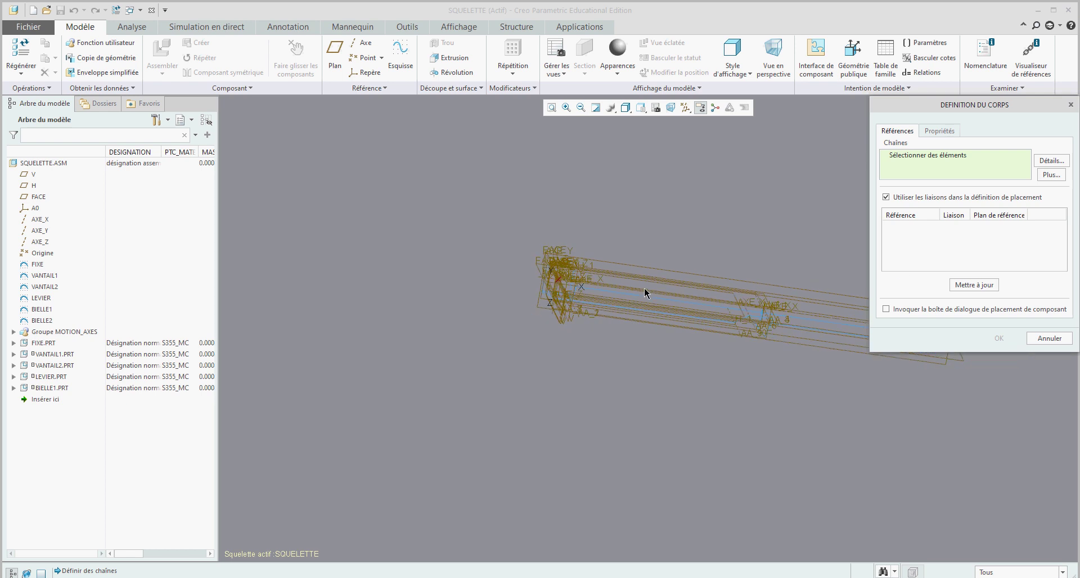
scroll(617, 380, "down", 1)
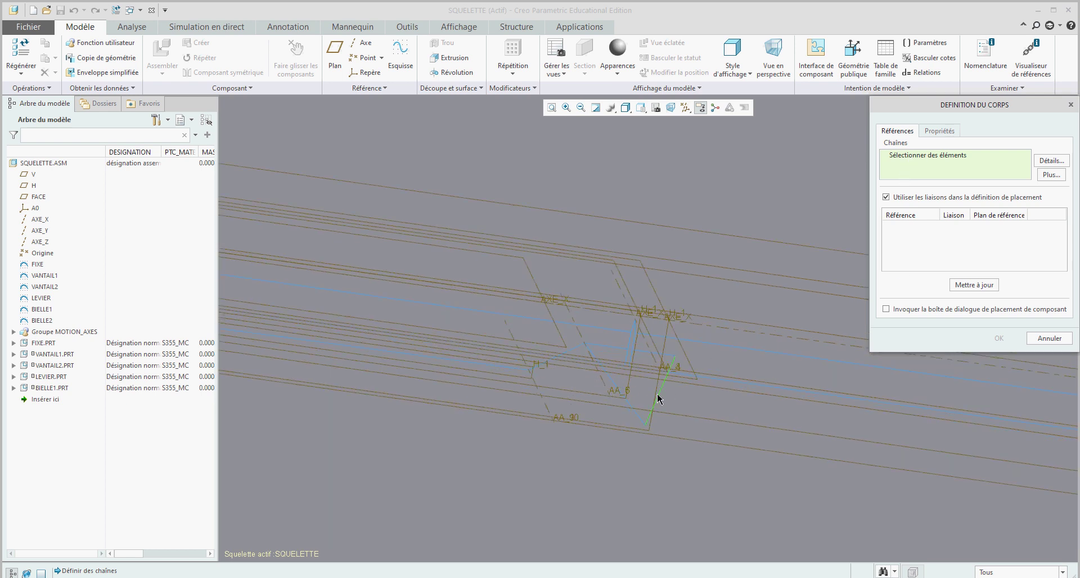
left_click(661, 398)
left_click(975, 286)
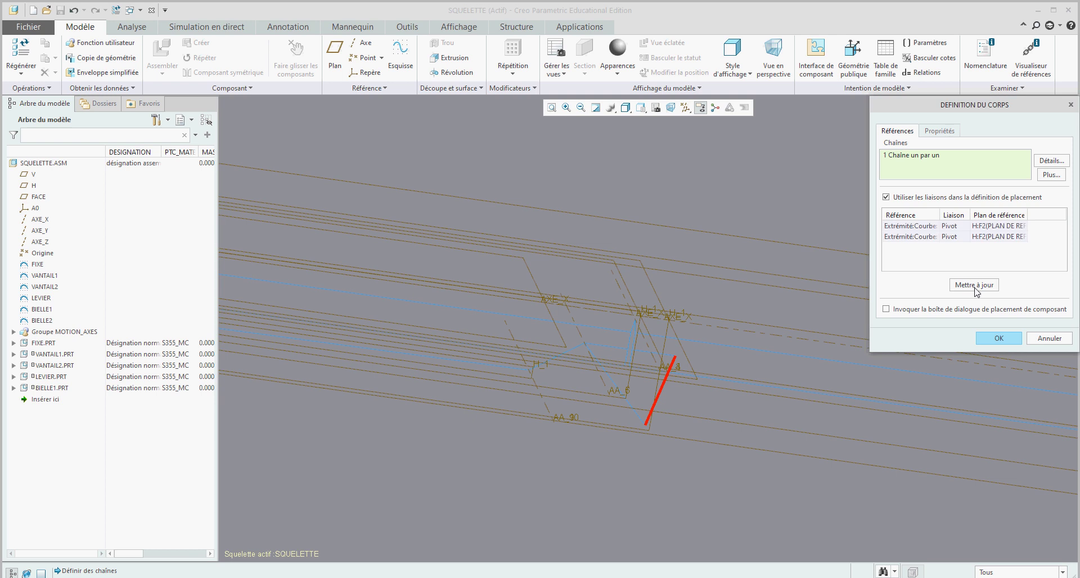
left_click(957, 227)
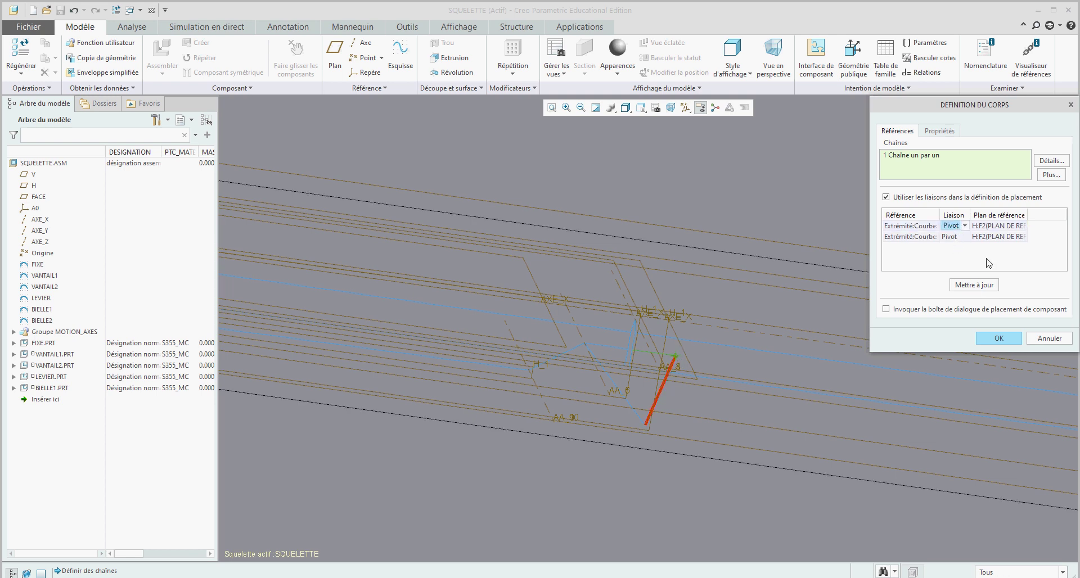
left_click(956, 237)
left_click(999, 339)
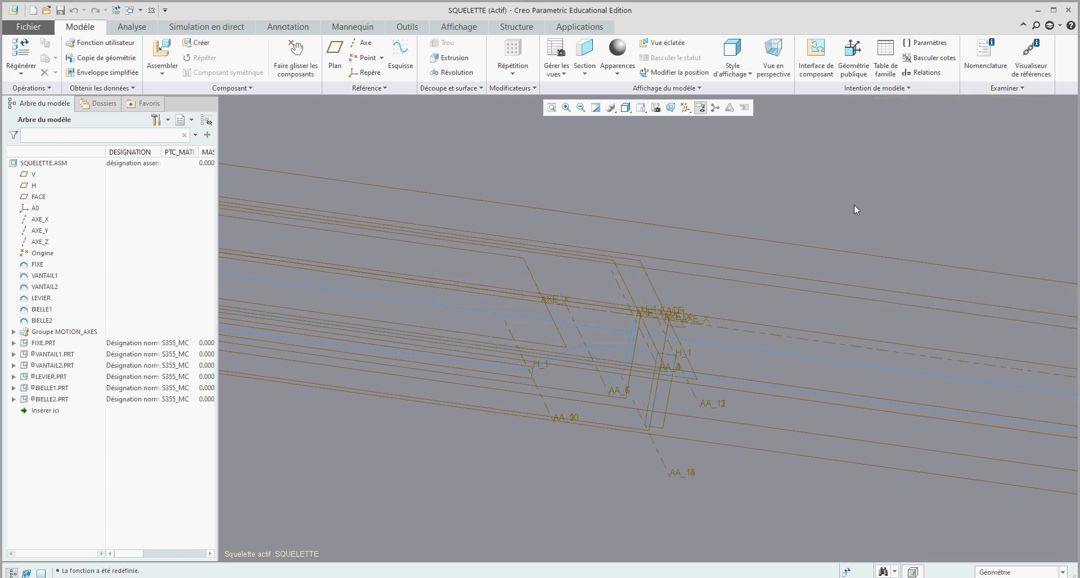
Save the SQUELETTE assembly, and switch to the PORTE_BATTANTE assembly window with a slightly narrower name column in its model tree
key("ctrl+s")
scroll(533, 229, "down", 3)
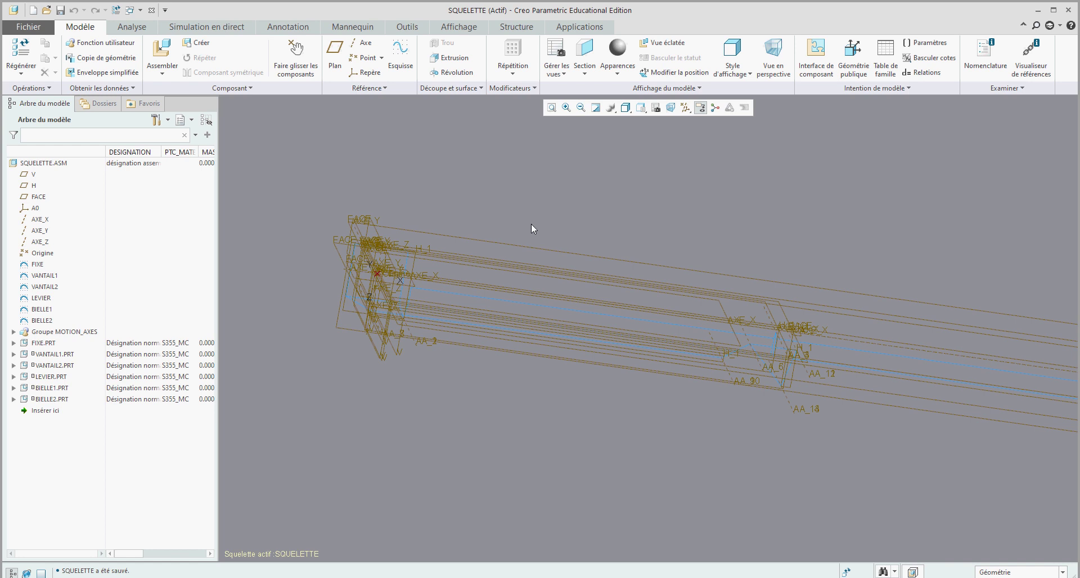
left_click(140, 10)
left_click(148, 24)
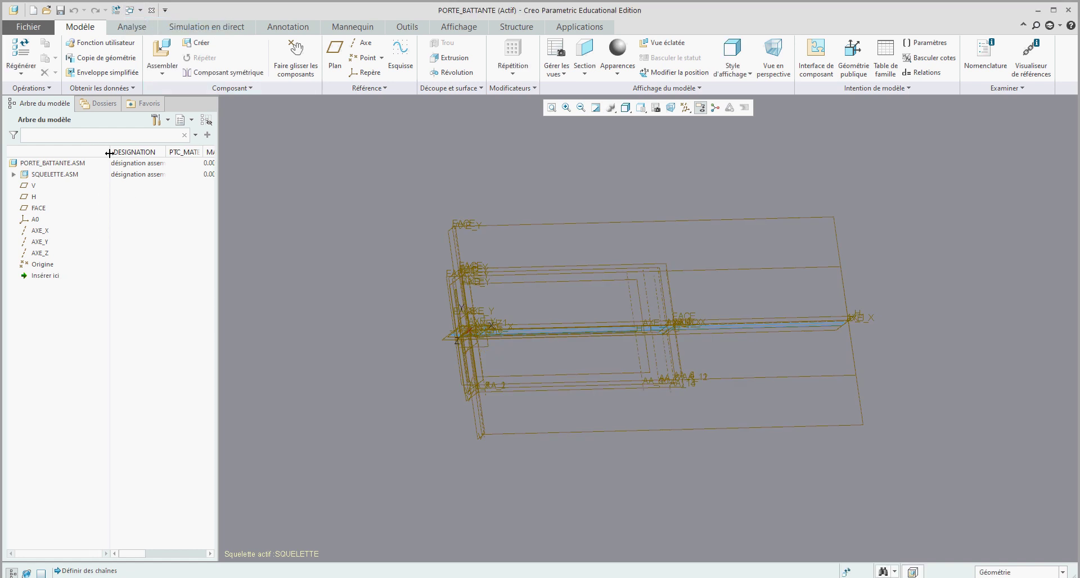
left_click_drag(110, 152, 100, 153)
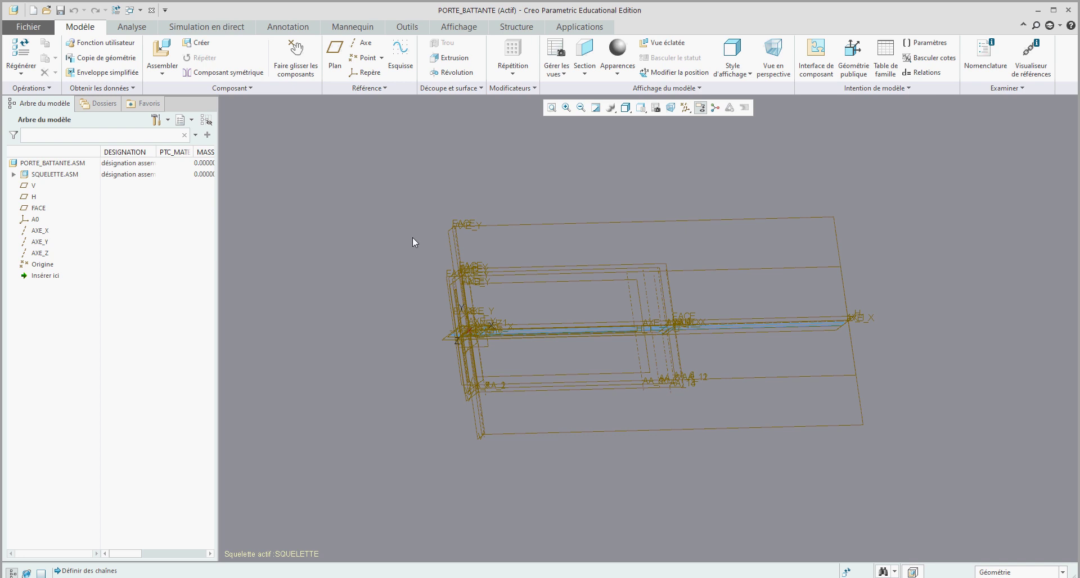
Capture the closed door position as a component-drag snapshot named ferme and make it available for drawings
middle_click_drag(416, 239, 410, 259)
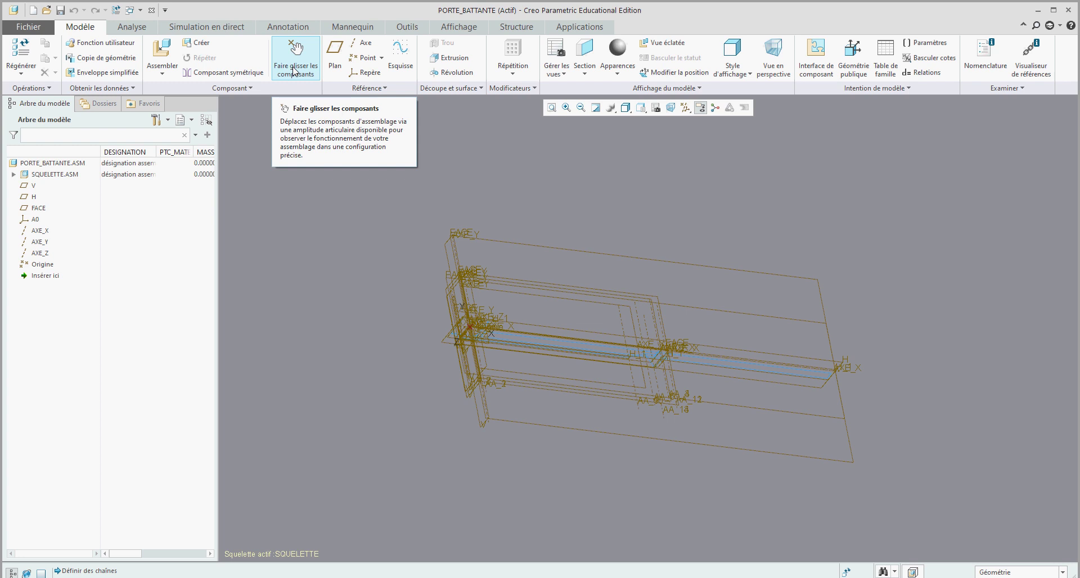
left_click(293, 72)
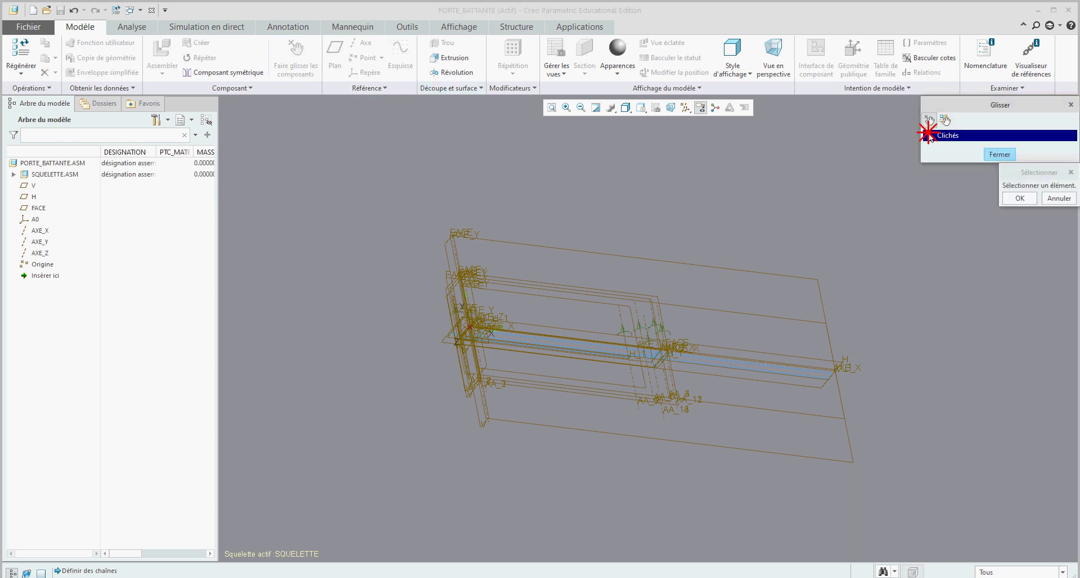
left_click(929, 135)
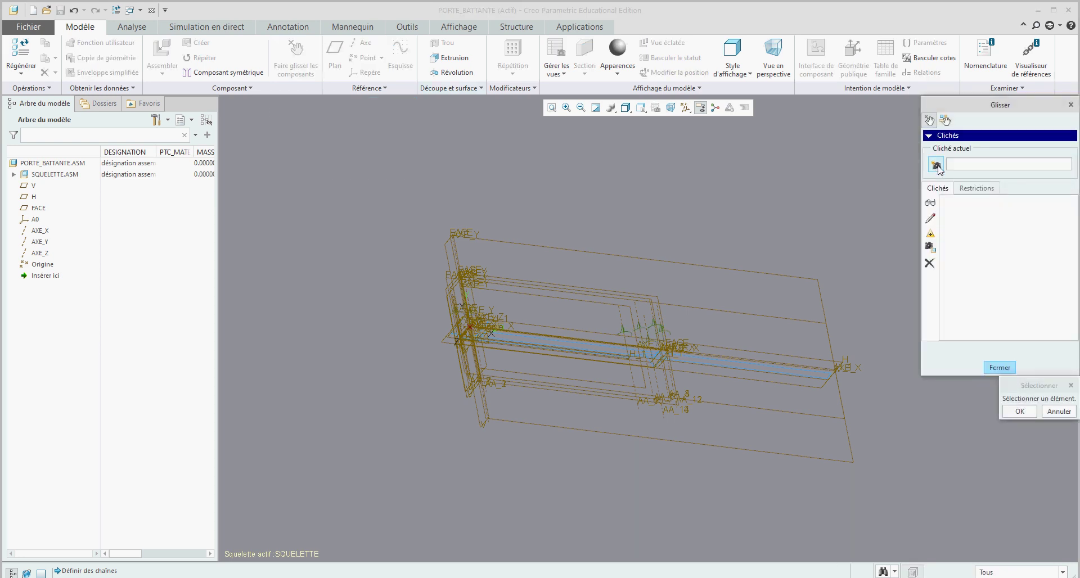
left_click(937, 168)
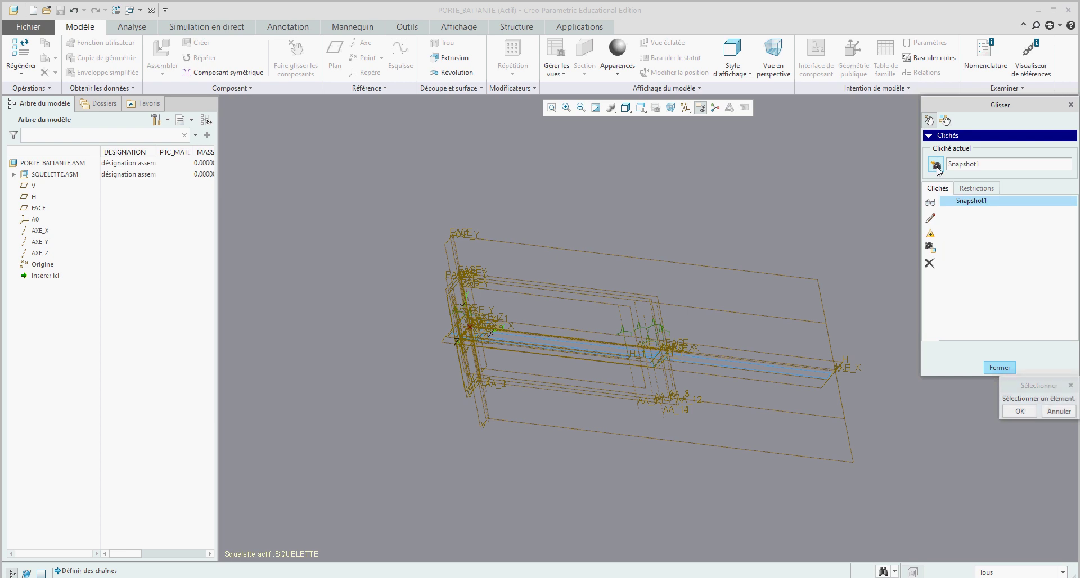
double_click(946, 167)
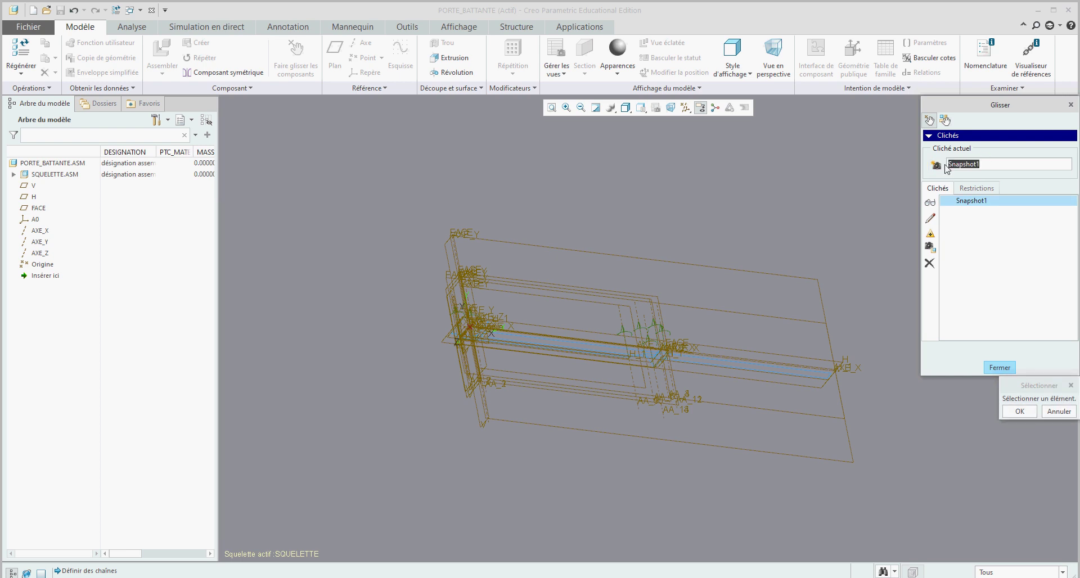
type("ferme")
key("Return")
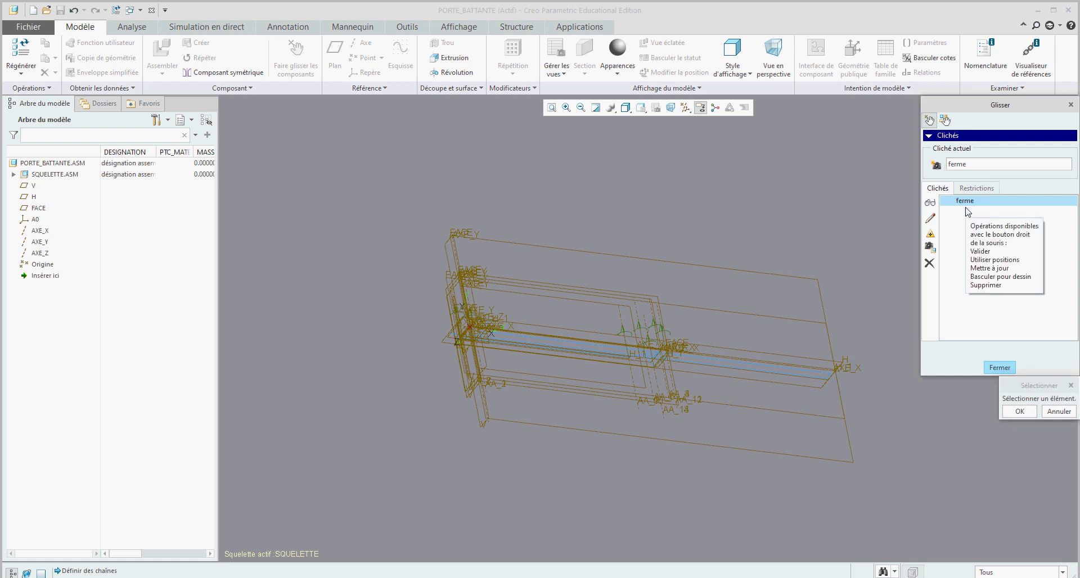
left_click(930, 247)
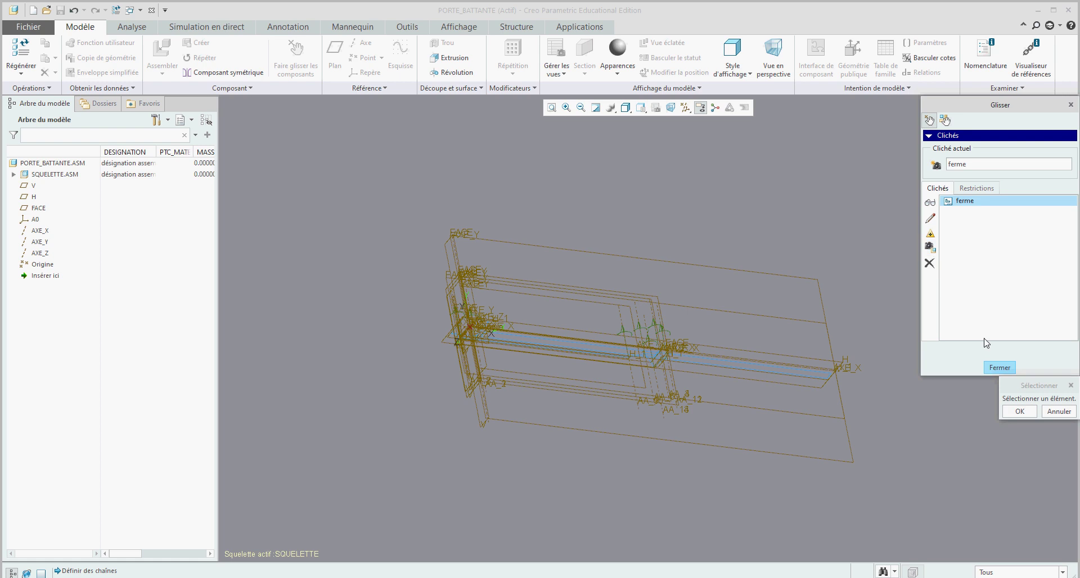
left_click(1000, 368)
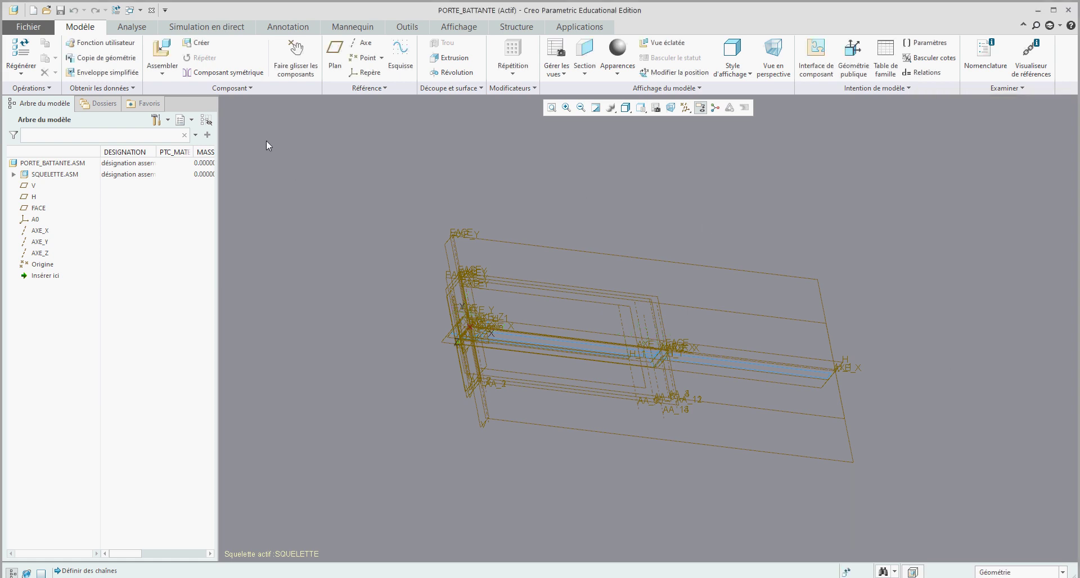
Test the linkage by moving the door leaf to an open position, and regenerate the assembly to restore the closed position
left_click(295, 56)
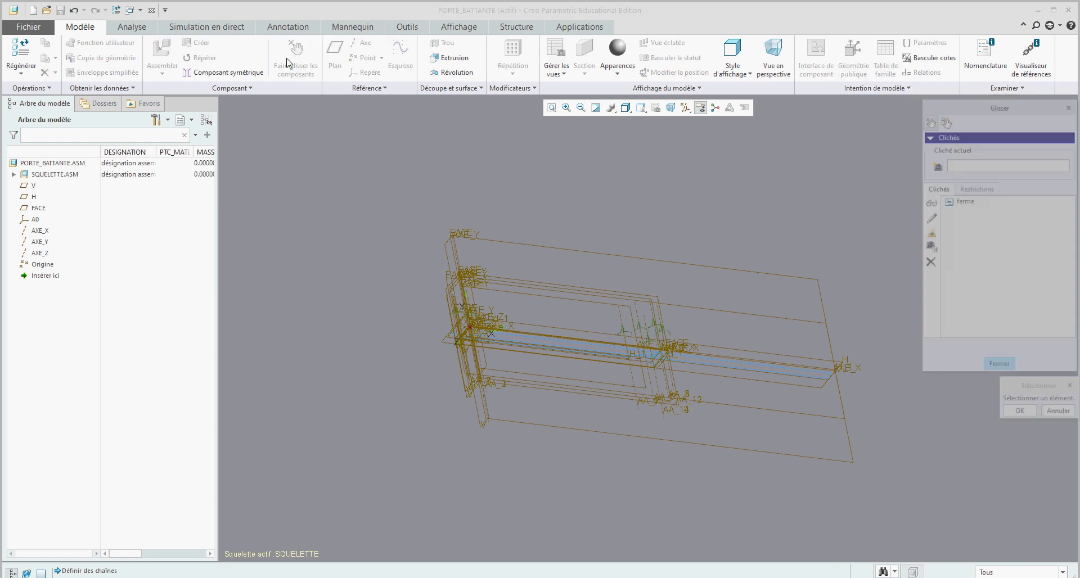
left_click(726, 365)
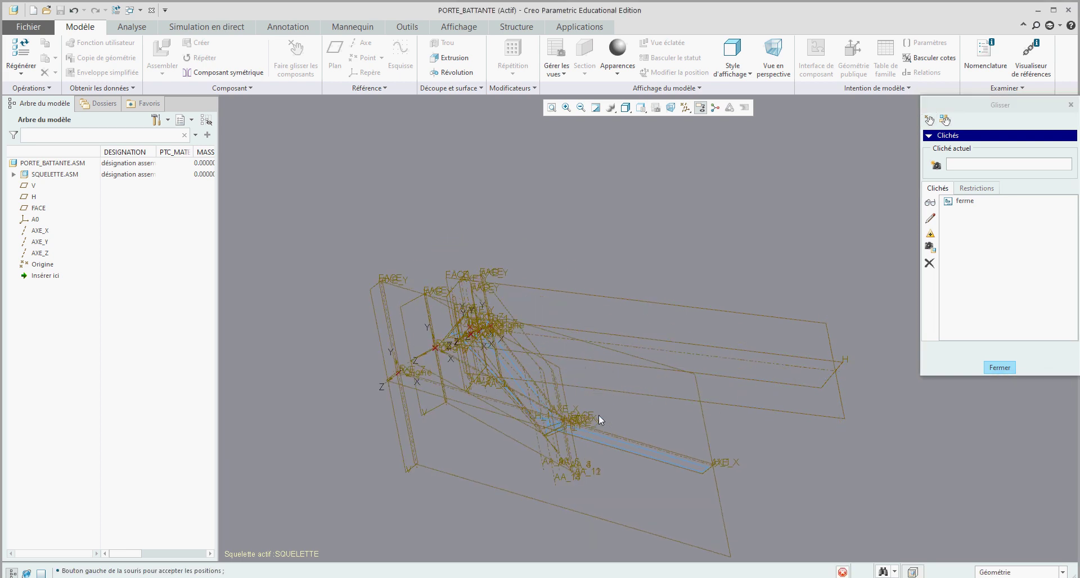
left_click(567, 416)
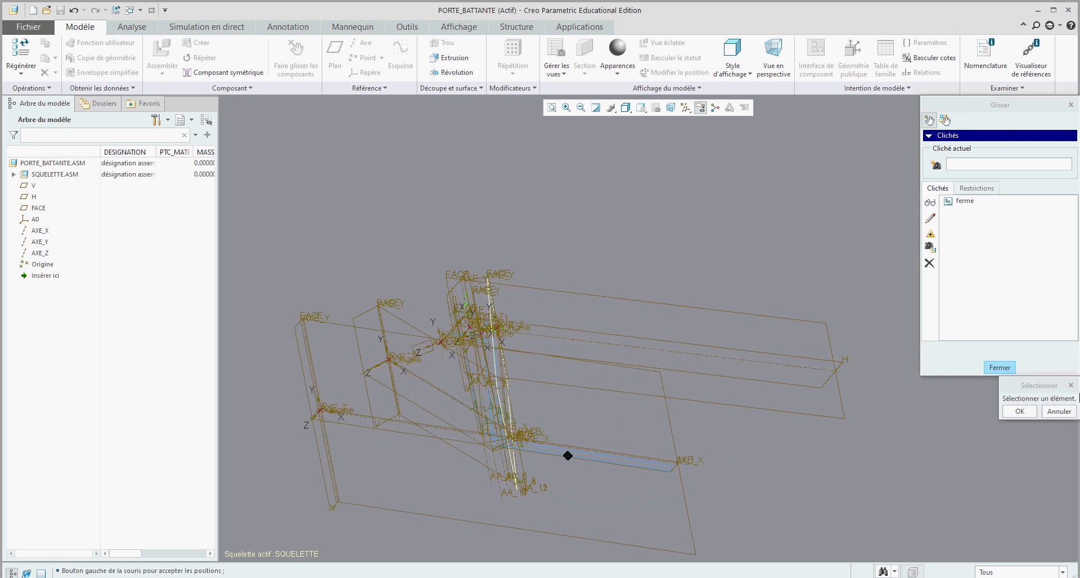
left_click(1000, 368)
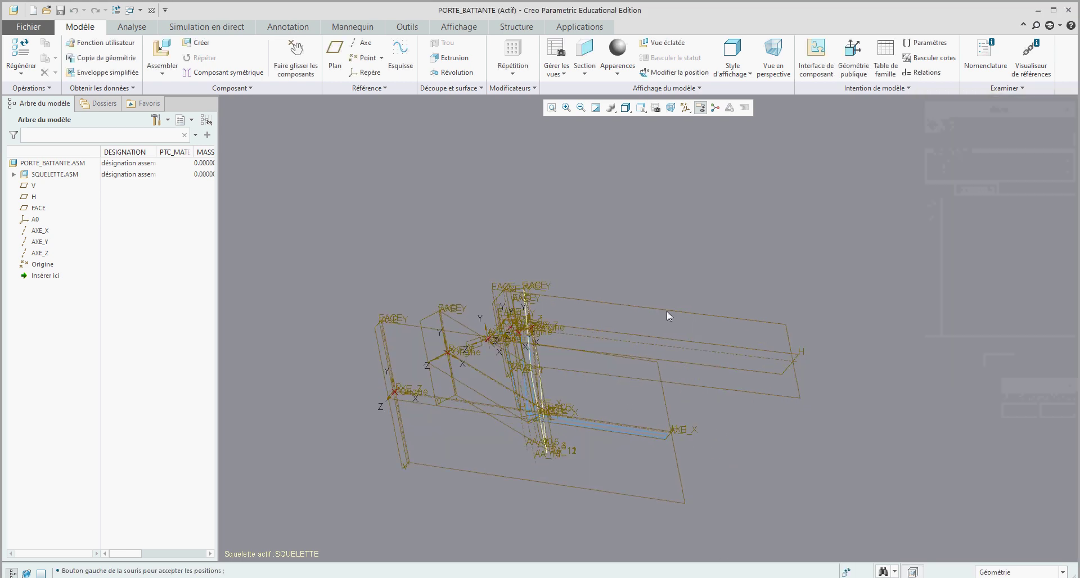
left_click(116, 9)
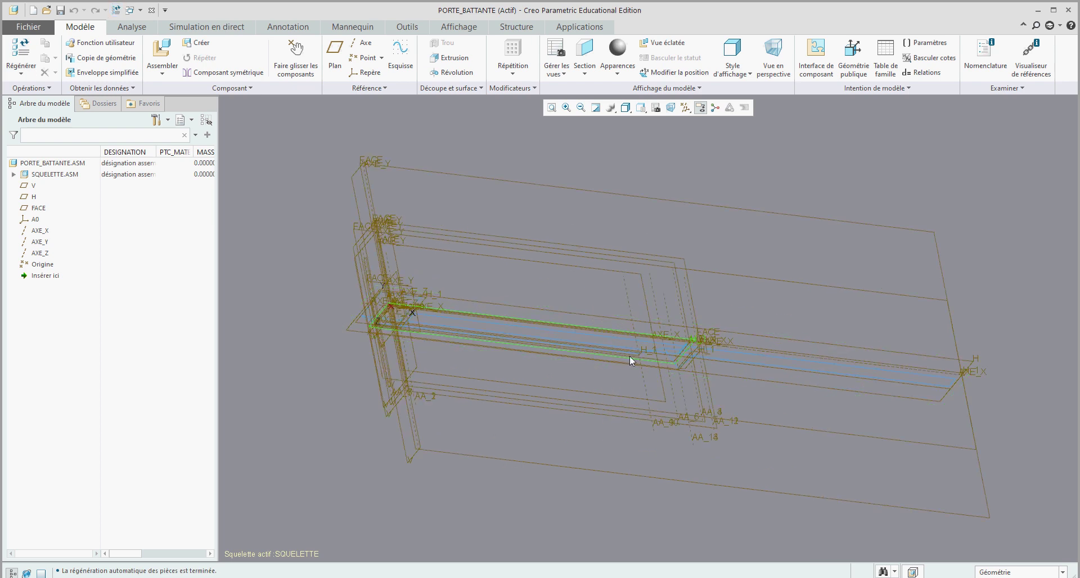
Save the PORTE_BATTANTE assembly
middle_click_drag(630, 364, 630, 370)
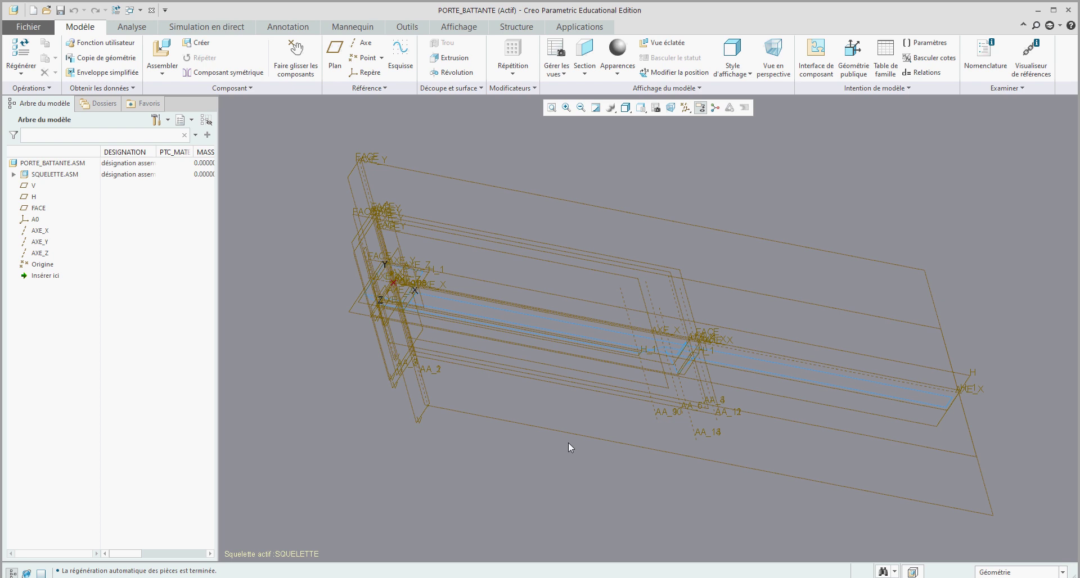
key("ctrl+s")
scroll(534, 434, "up", 3)
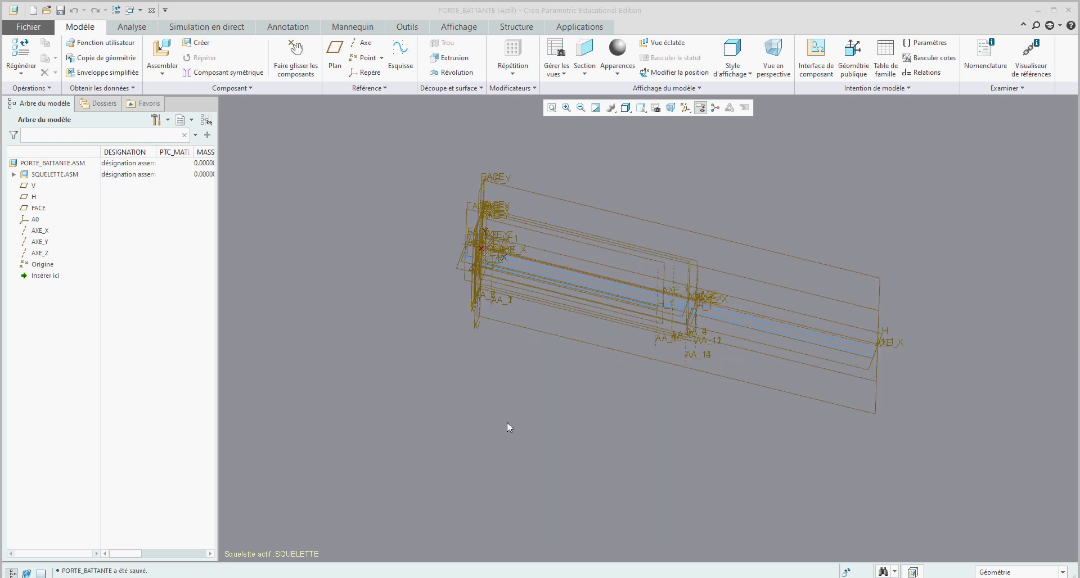
Move the door leaf with component dragging to a partly open position, using the DESSUS view to adjust it
left_click(296, 57)
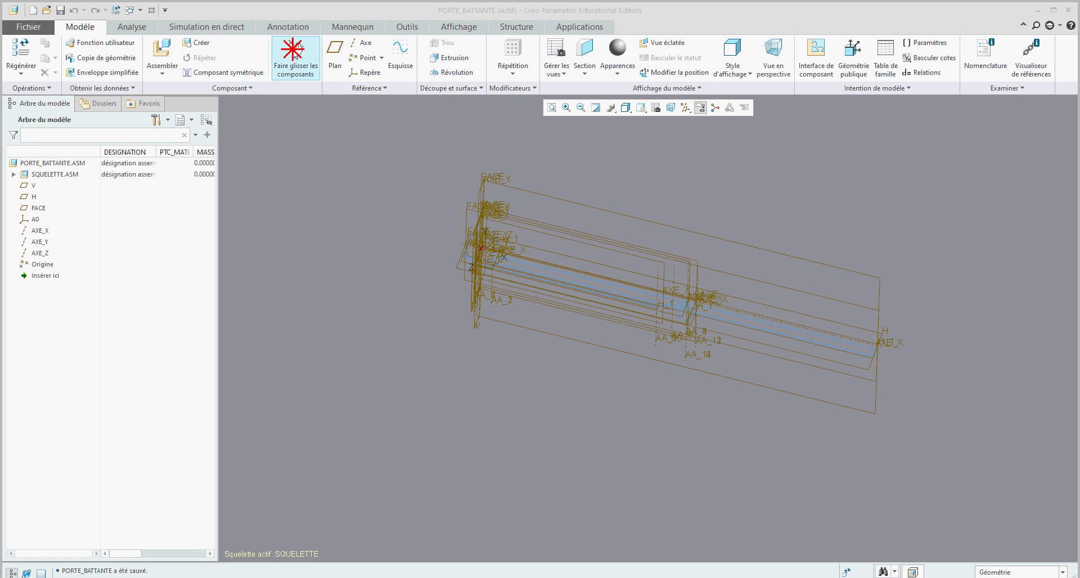
left_click(743, 324)
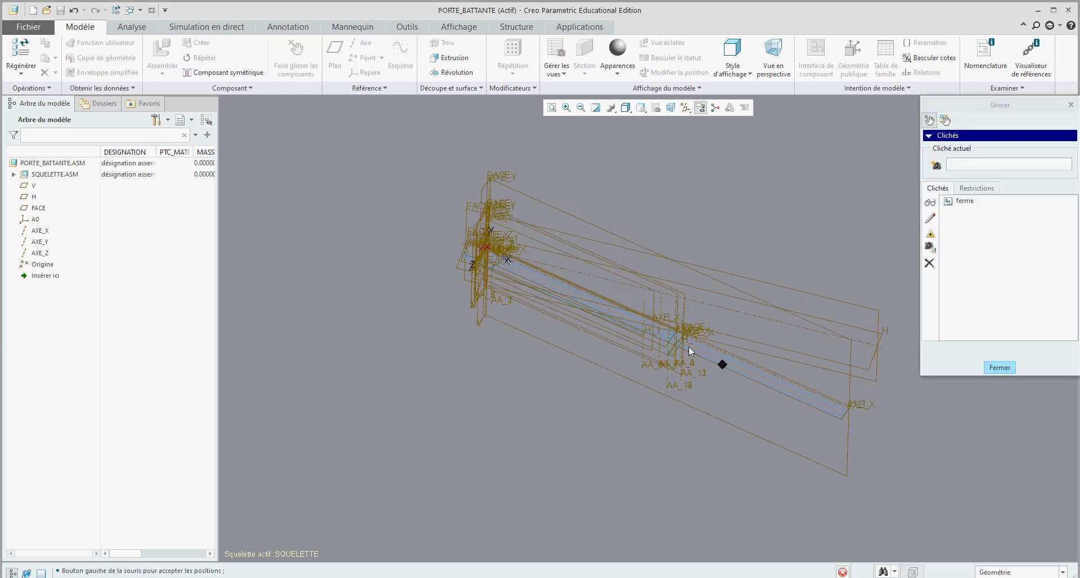
left_click(589, 396)
left_click(645, 110)
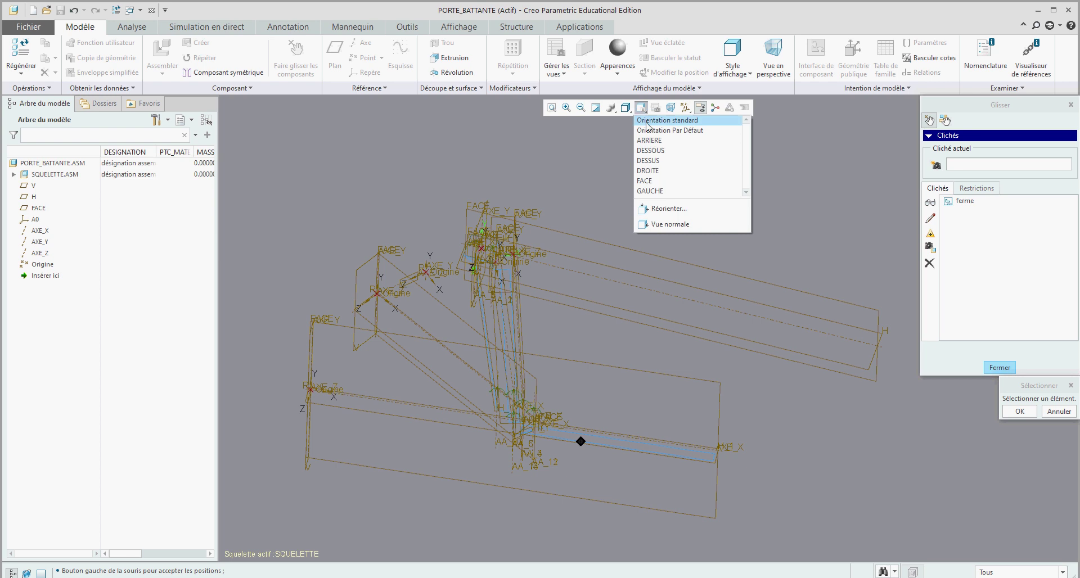
left_click(648, 161)
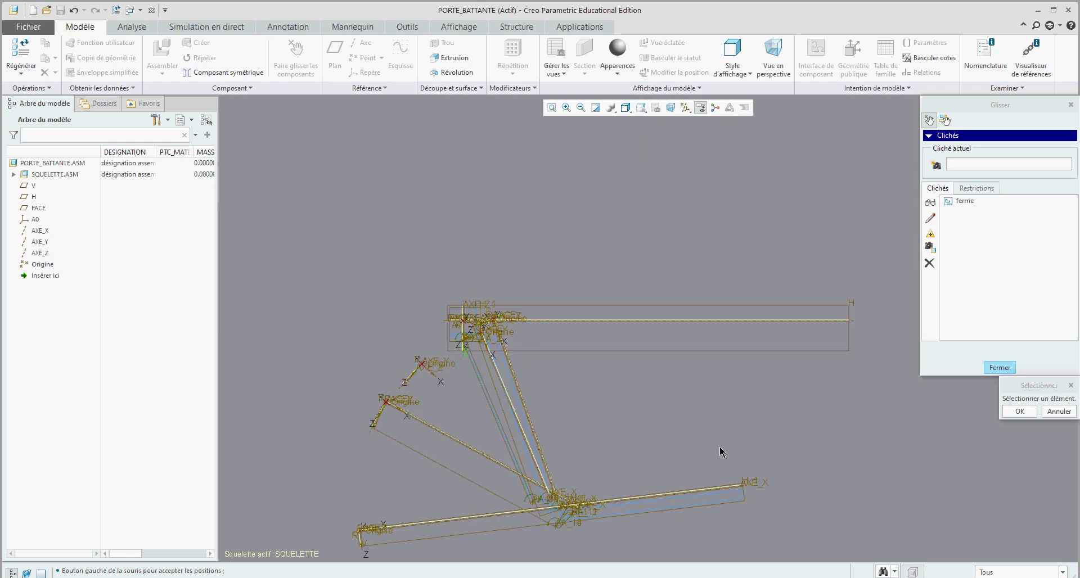
left_click(695, 496)
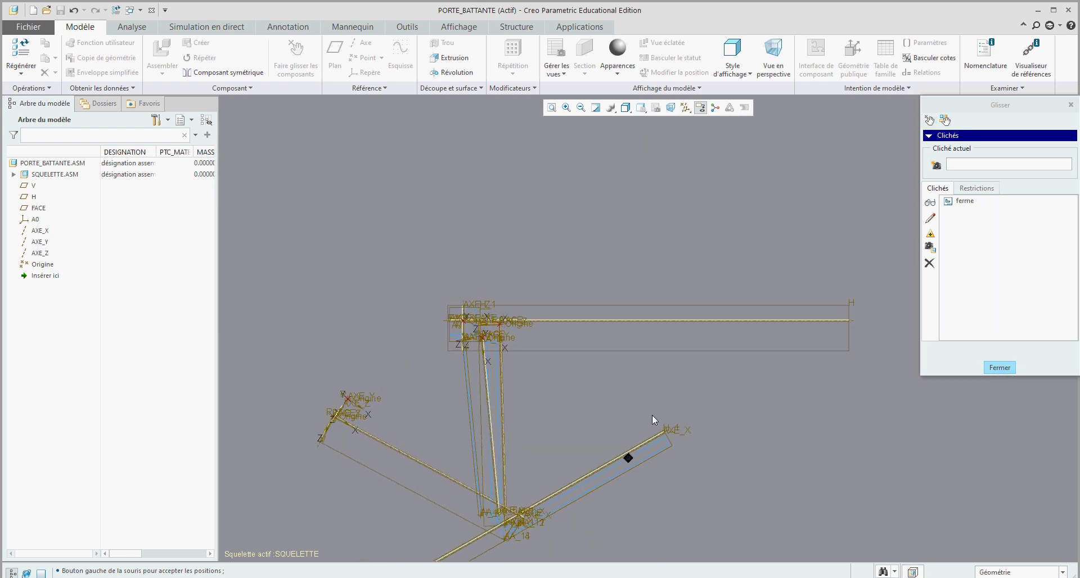
left_click(694, 431)
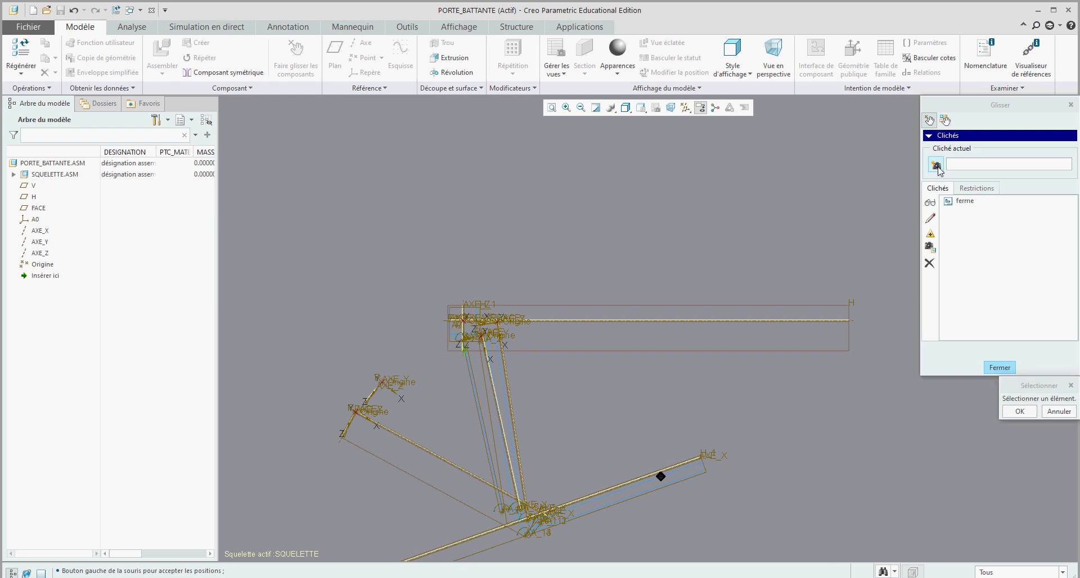
Capture the partly open position as a snapshot named intermediaire available for drawings, and compare it with the ferme snapshot
left_click(937, 166)
double_click(963, 164)
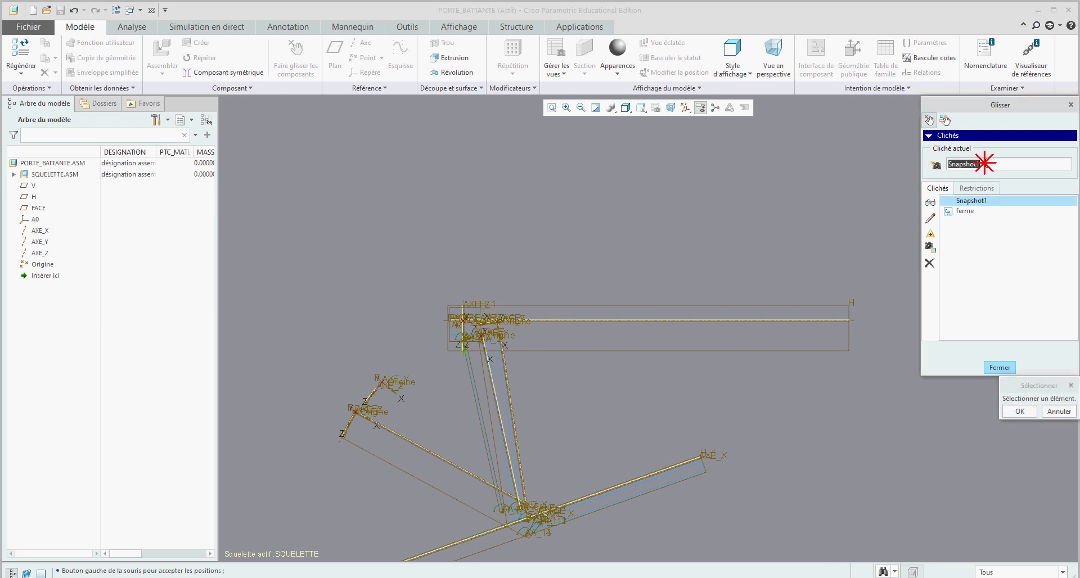
type("intermediaire")
key("Return")
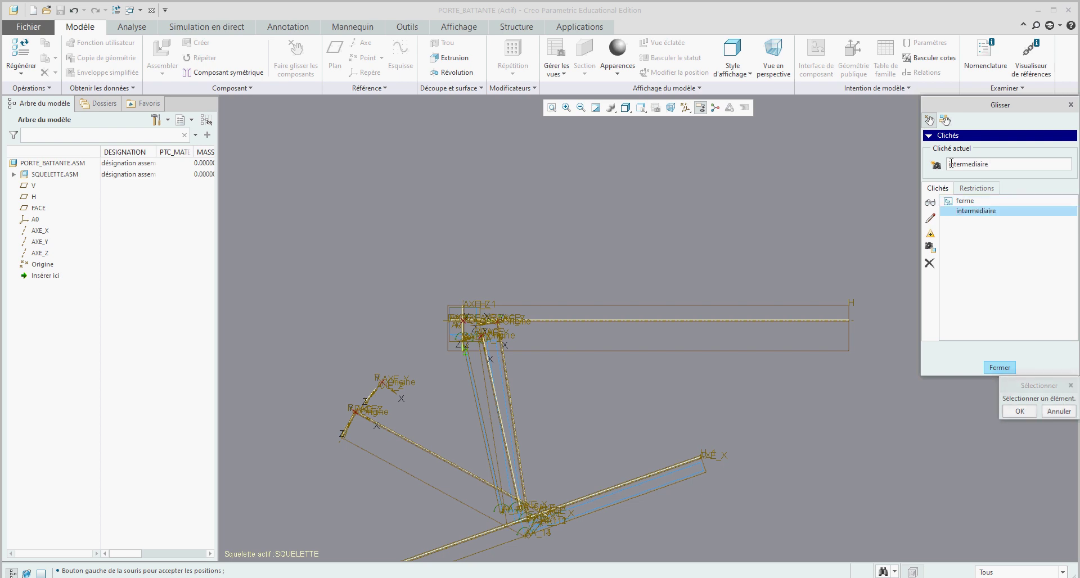
left_click(930, 248)
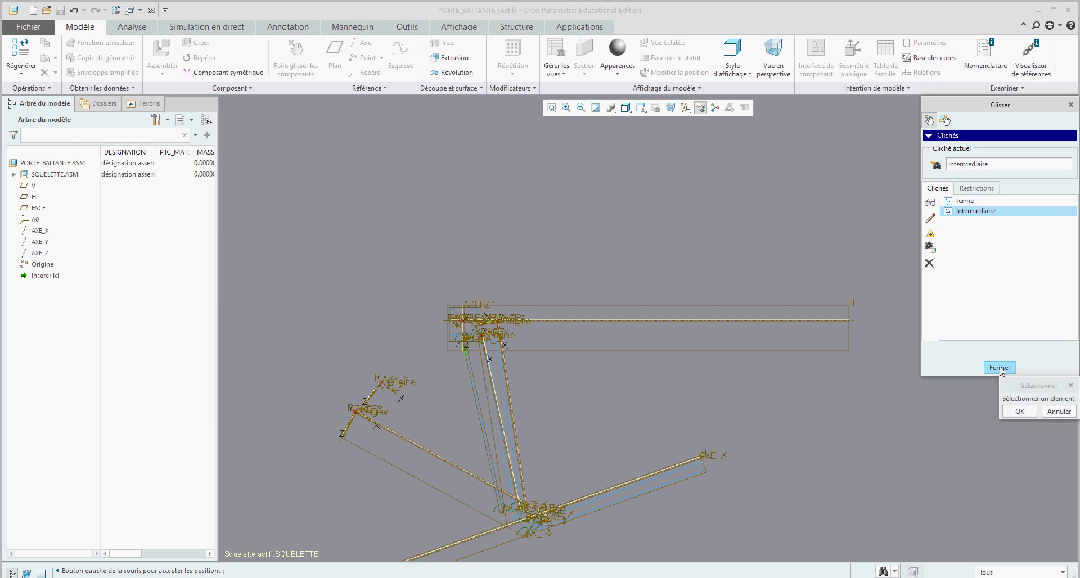
left_click(965, 201)
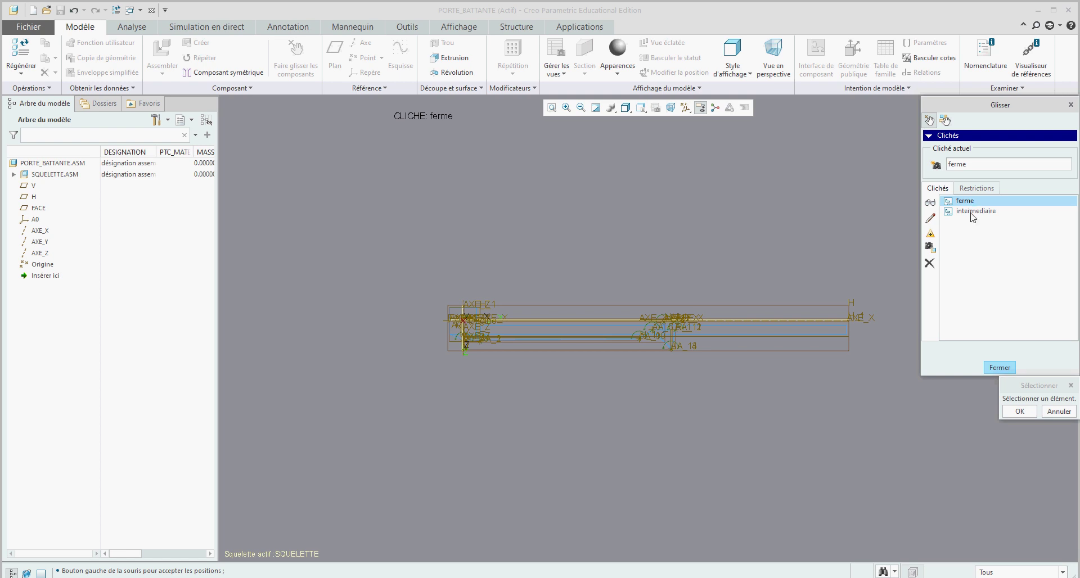
left_click(972, 213)
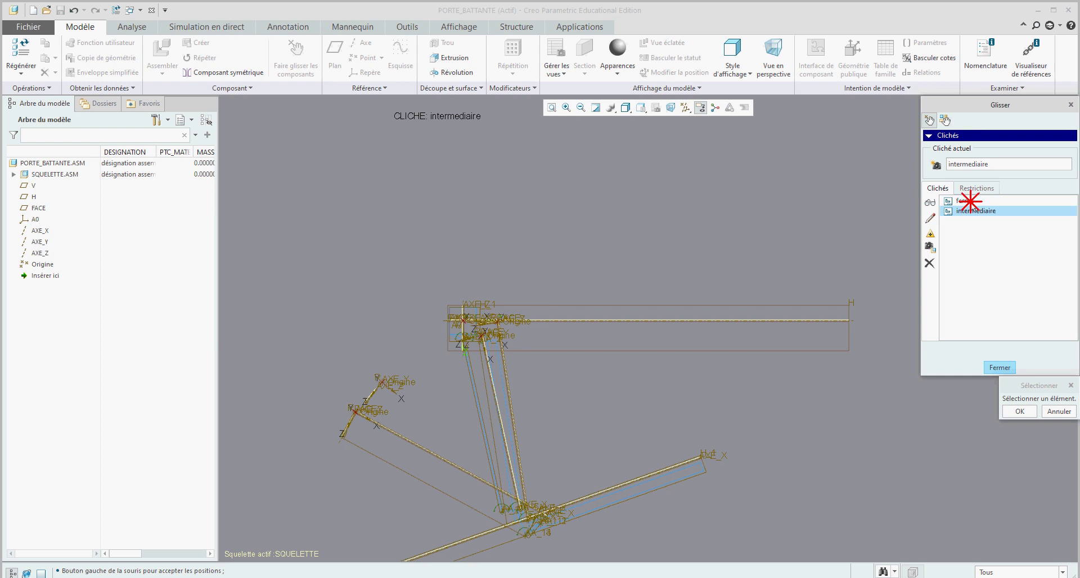
Restore the door's closed position from the ferme snapshot and finish component dragging
left_click(966, 200)
left_click(1000, 368)
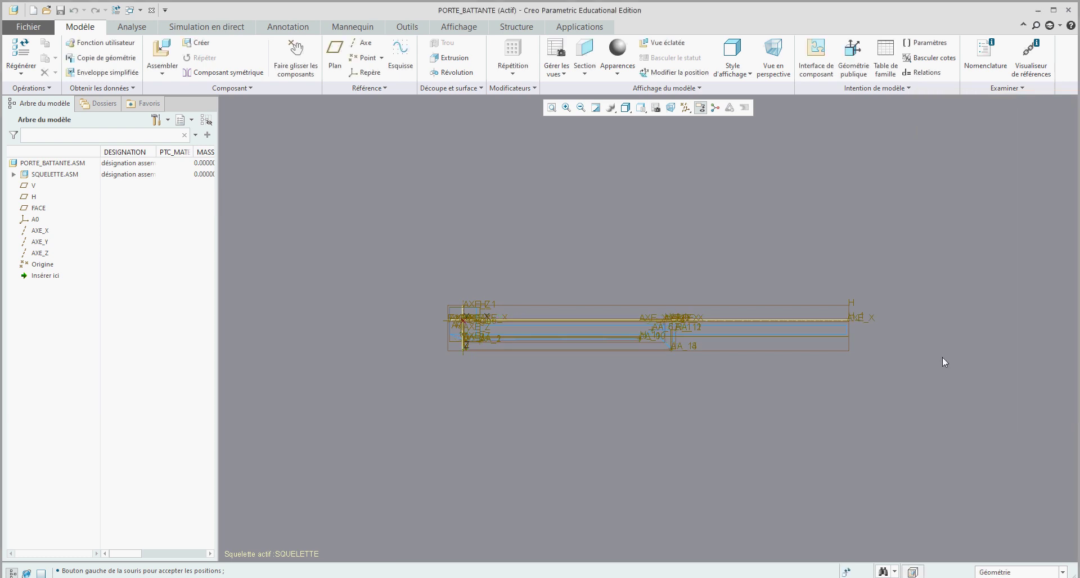
middle_click_drag(942, 356, 344, 356)
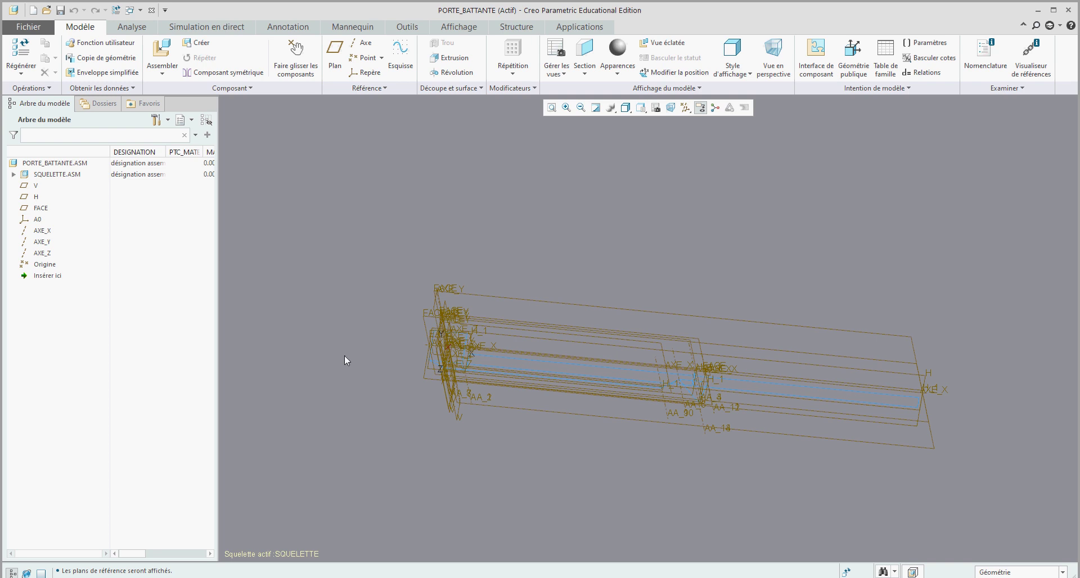
Switch the assembly to the Mechanism application and hide all datum axes, points, coordinate systems and planes
left_click(575, 26)
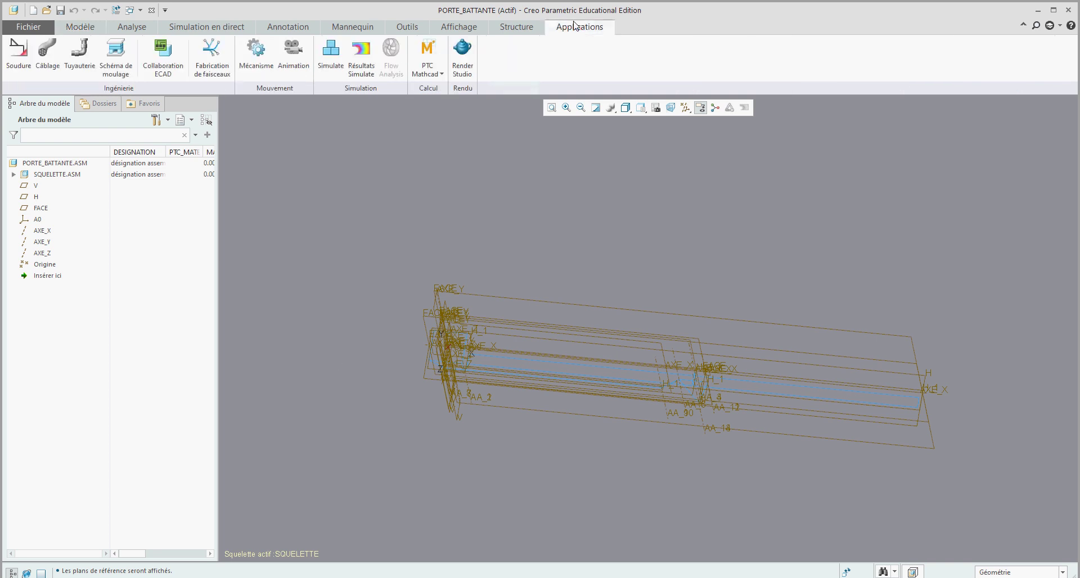
left_click(256, 54)
left_click(686, 107)
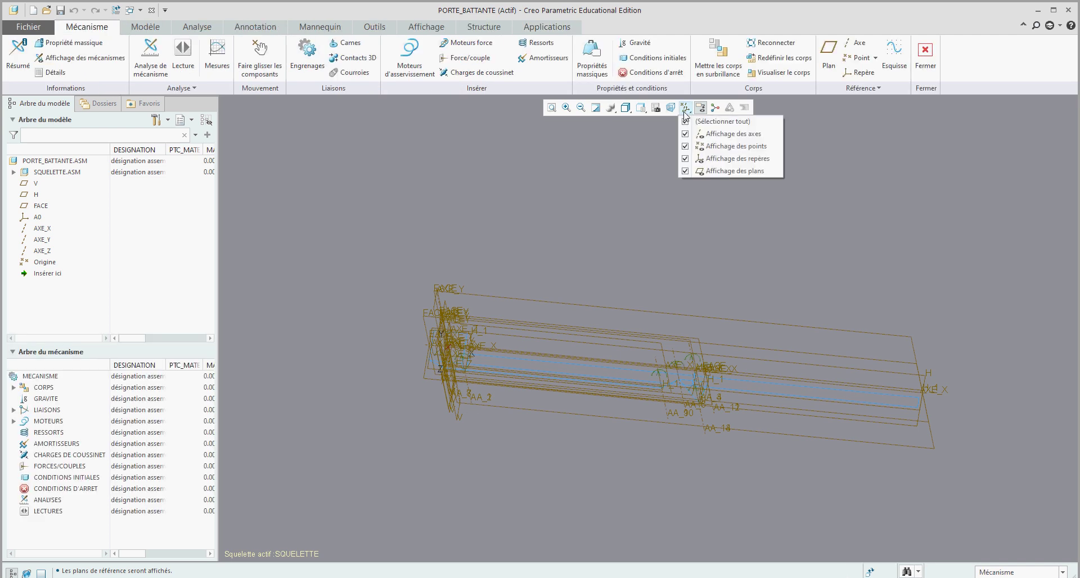
left_click(686, 122)
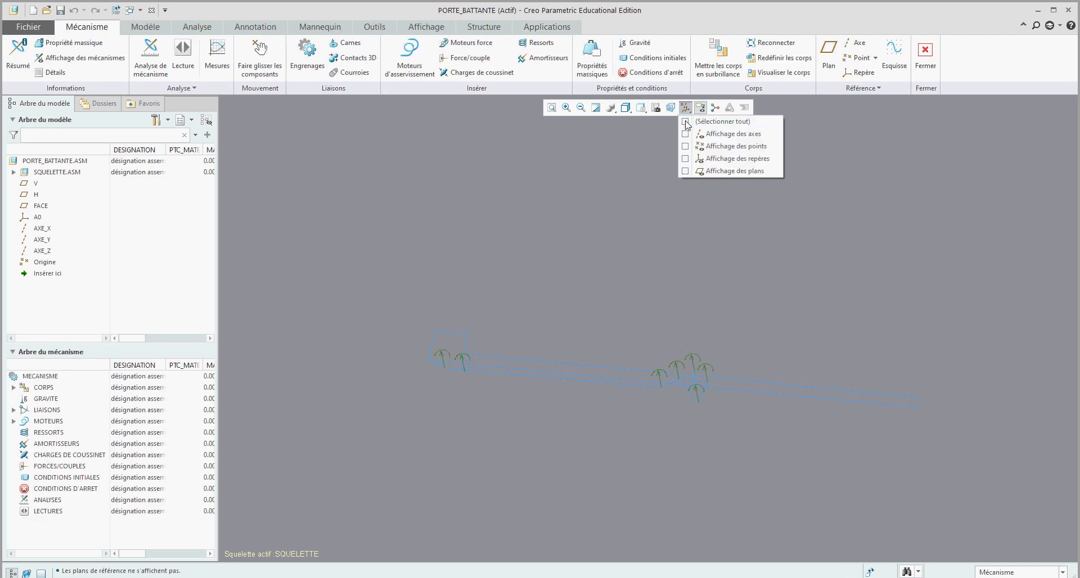
left_click(525, 273)
Start a servo motor on the pivot joint between the square frame outline and the long arm, driven by angular velocity
scroll(468, 379, "up", 4)
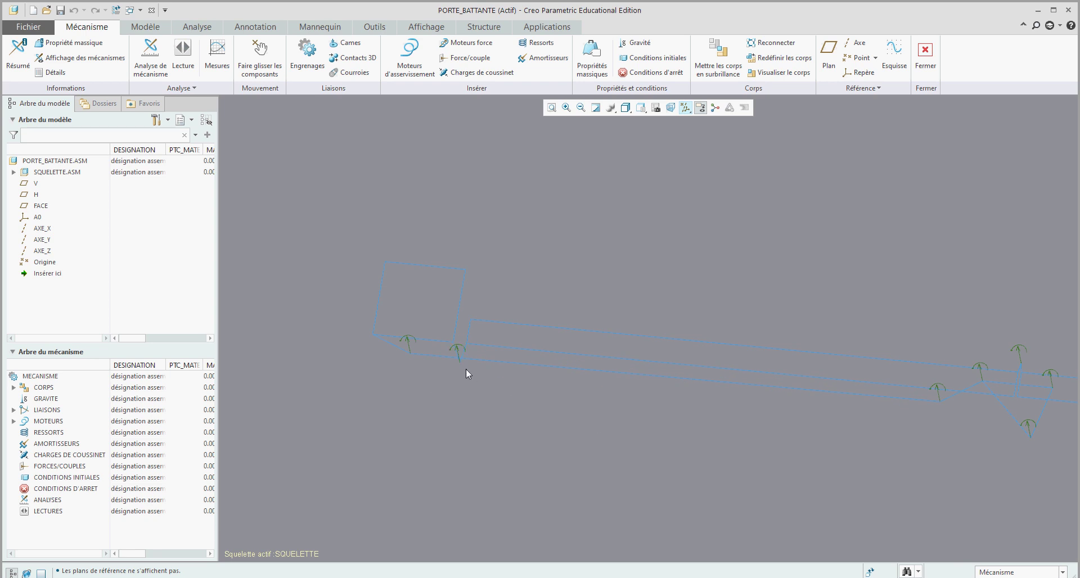
left_click(410, 61)
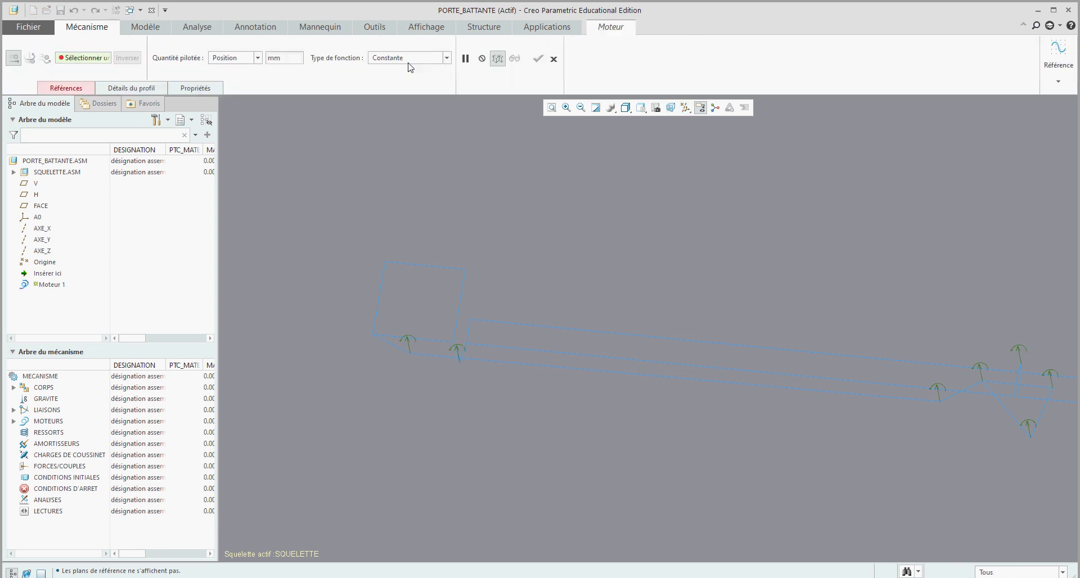
left_click(459, 357)
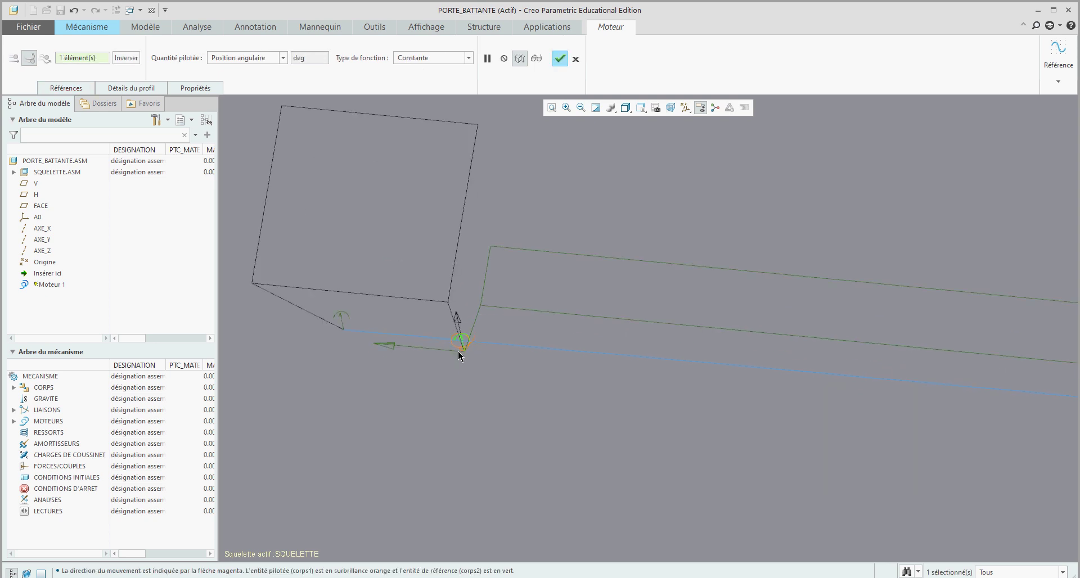
scroll(460, 372, "up", 3)
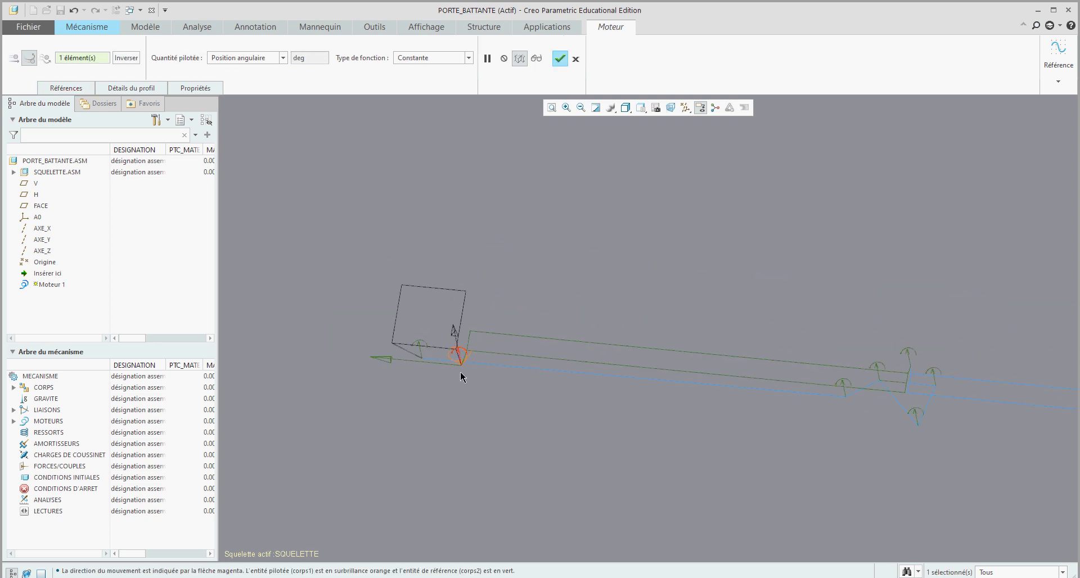
left_click(261, 57)
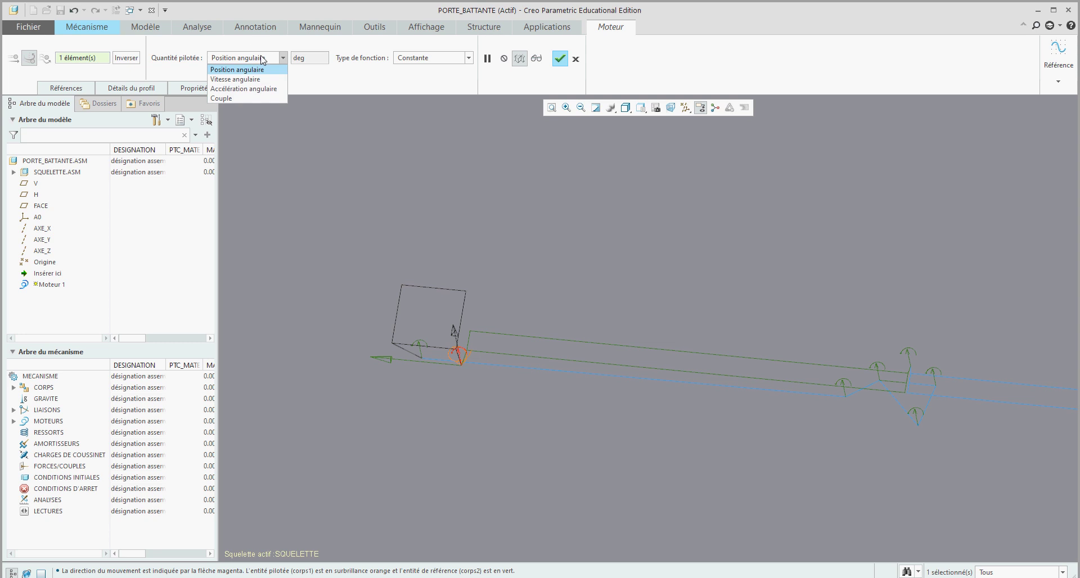
left_click(247, 79)
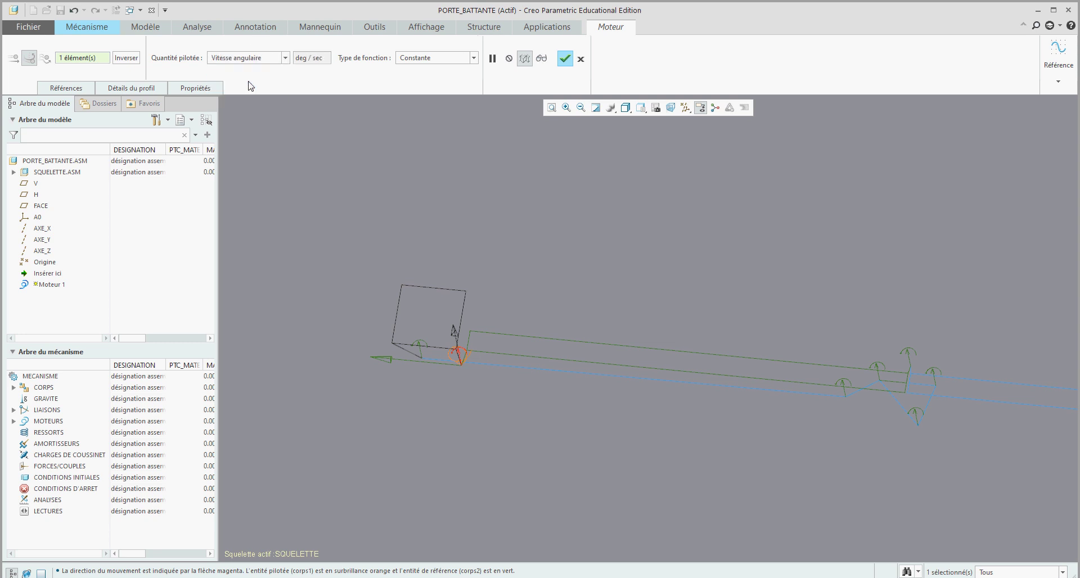
Set the motor's constant function coefficient A to -10 deg/sec and complete the motor
left_click(141, 91)
left_click(121, 225)
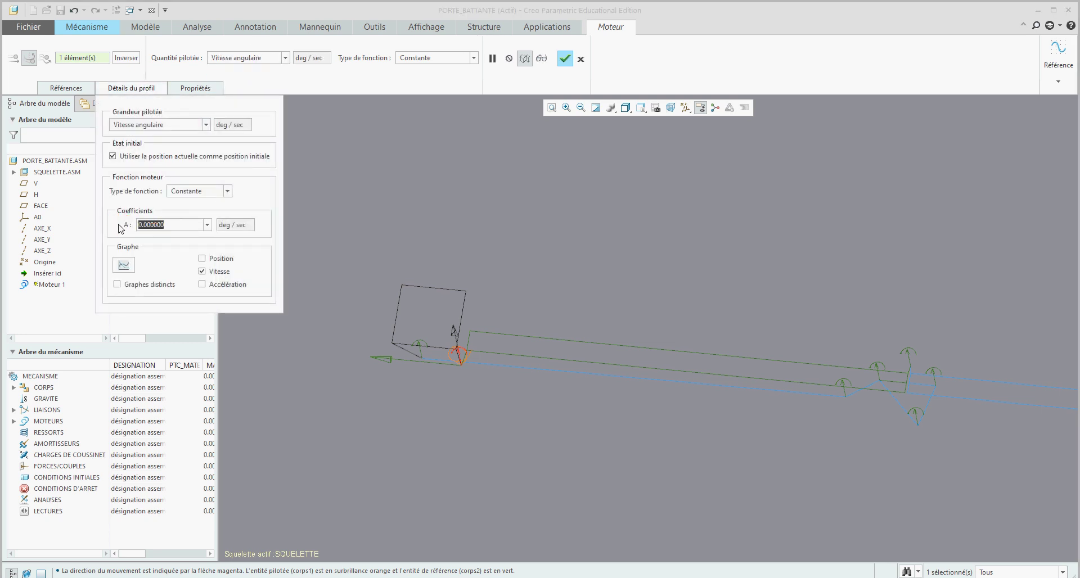
type("-10")
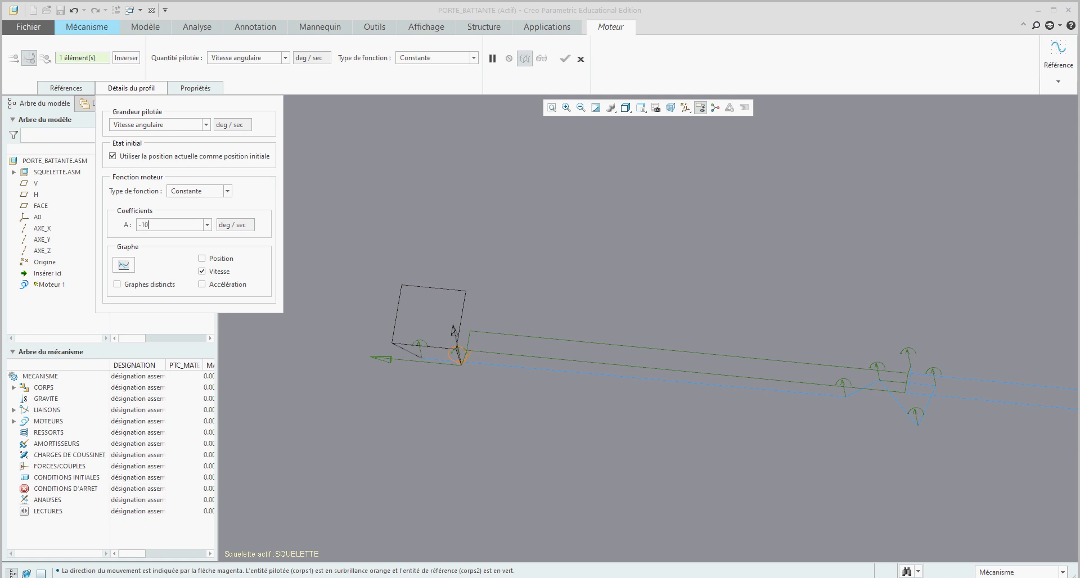
key("Return")
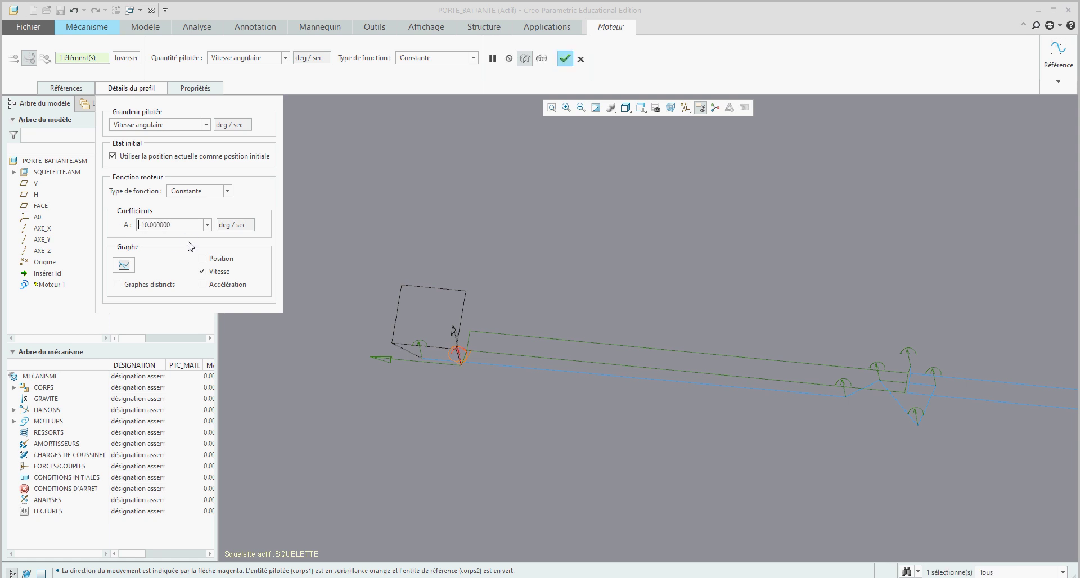
left_click(565, 59)
left_click(481, 214)
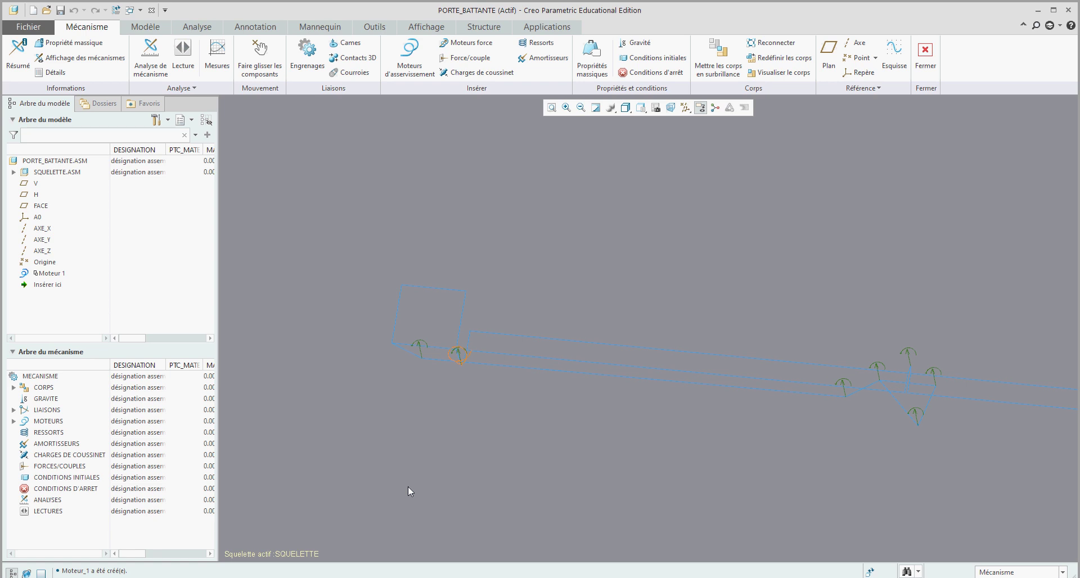
Create an initial condition named initiale based on the ferme snapshot
left_click(57, 479)
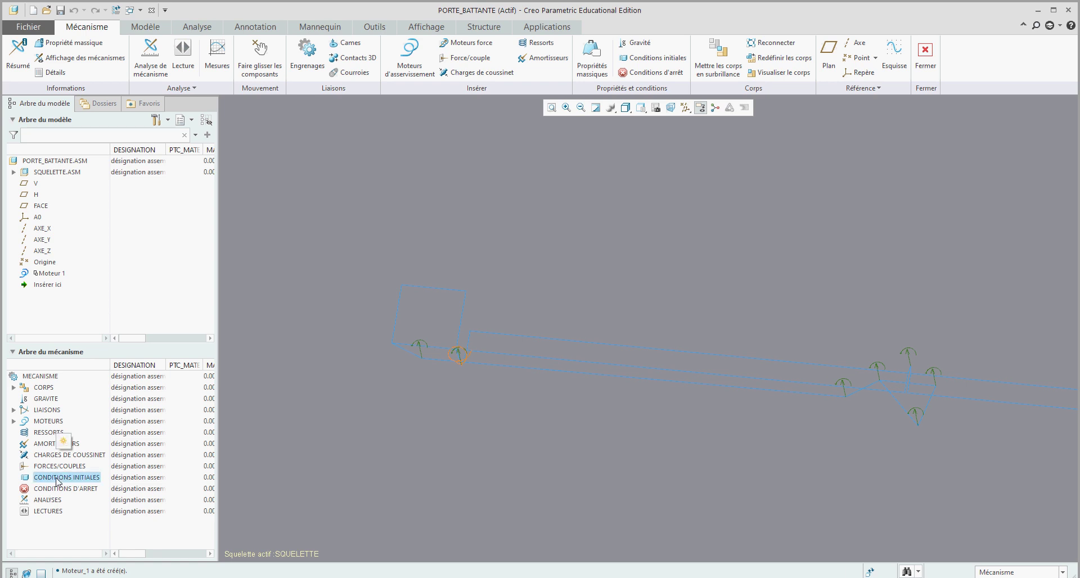
left_click(64, 443)
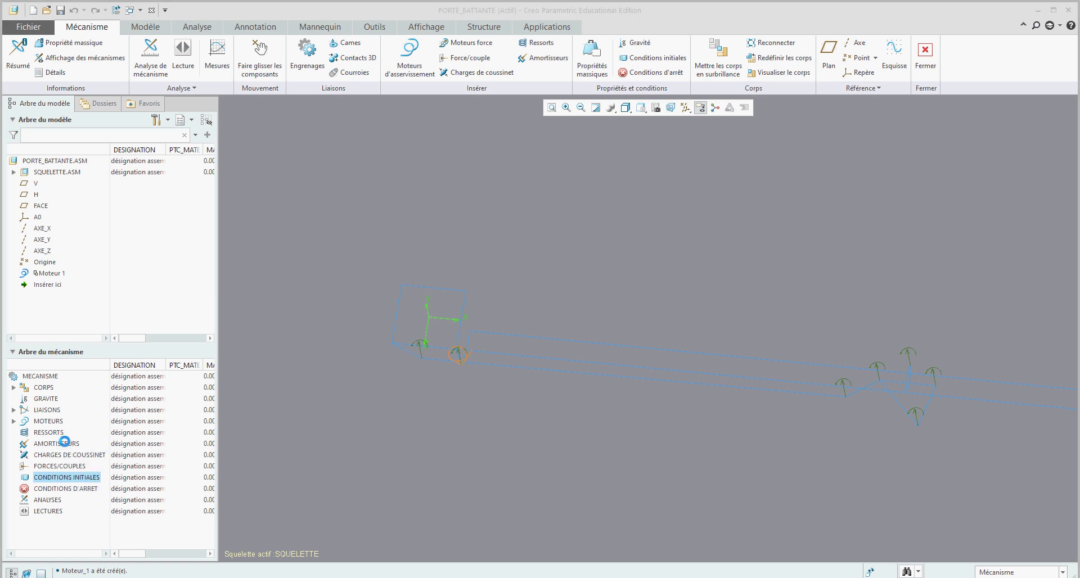
left_click(974, 170)
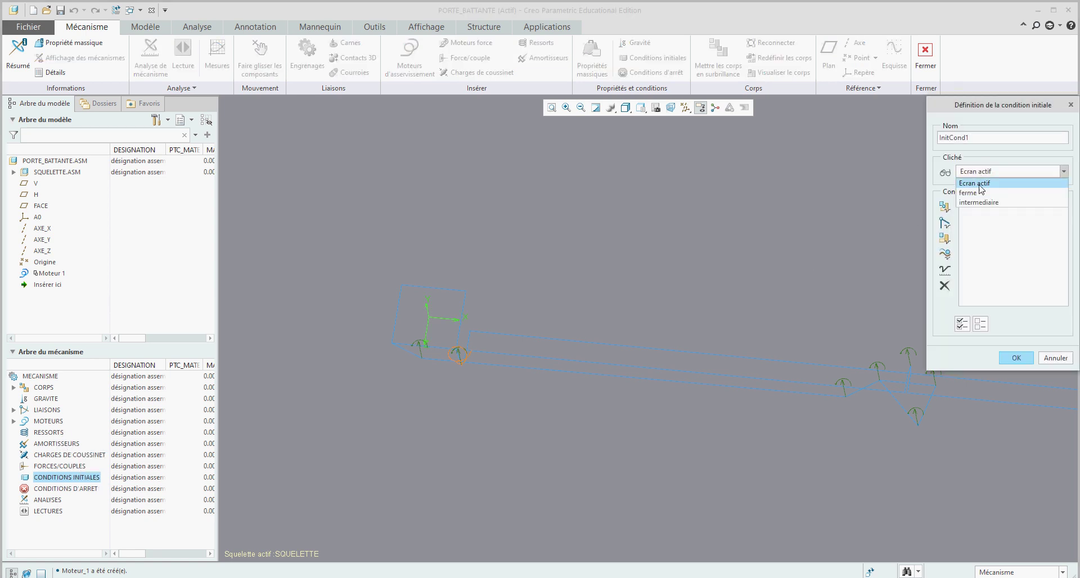
left_click(976, 190)
left_click_drag(976, 139, 937, 140)
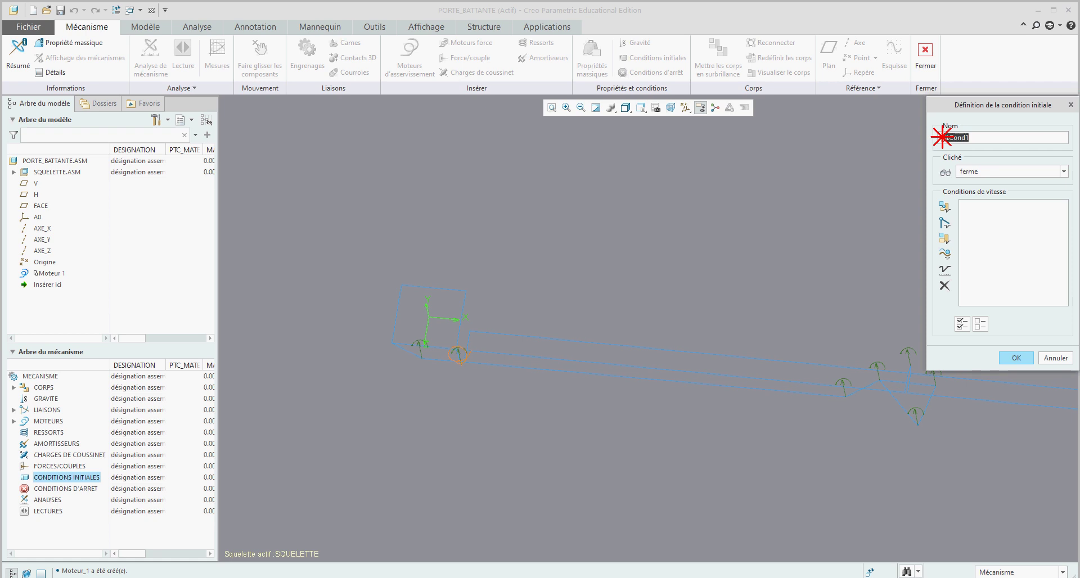
type("initiale")
left_click(1021, 357)
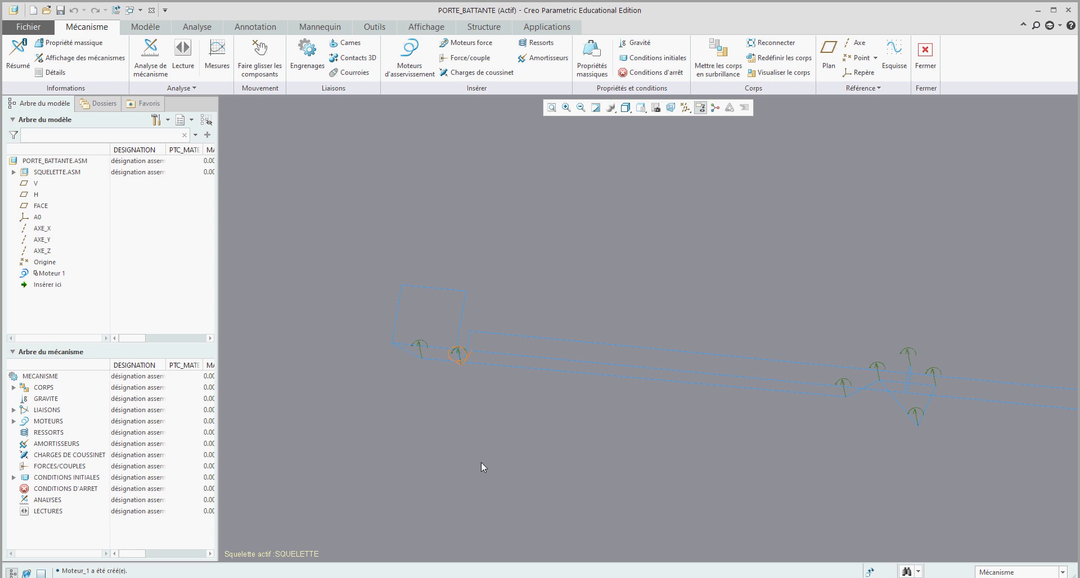
left_click(13, 478)
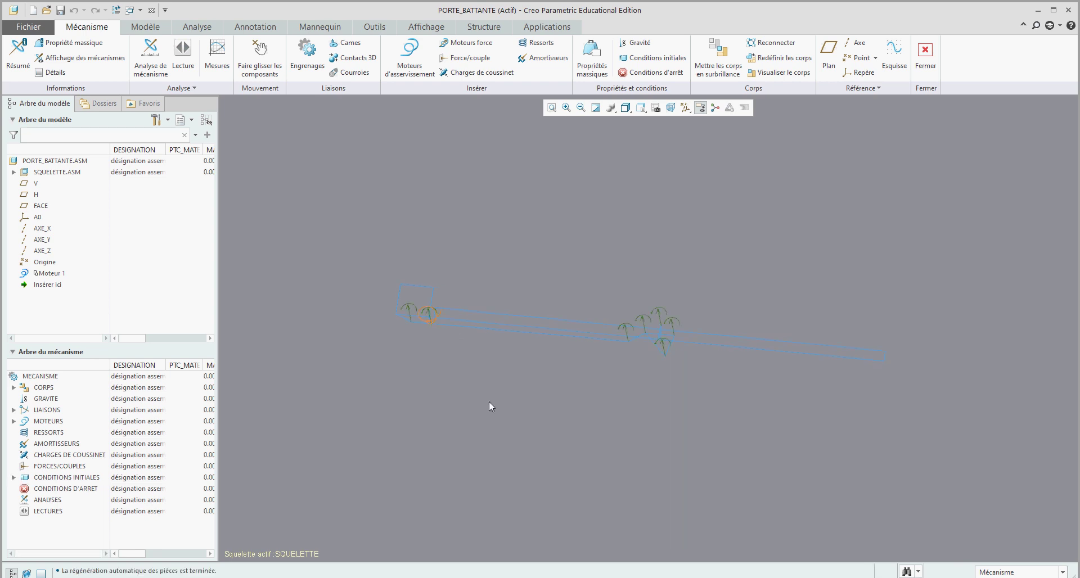
Define a new kinematic analysis with an end time of 9 and the ferme snapshot as its initial configuration
left_click(49, 501)
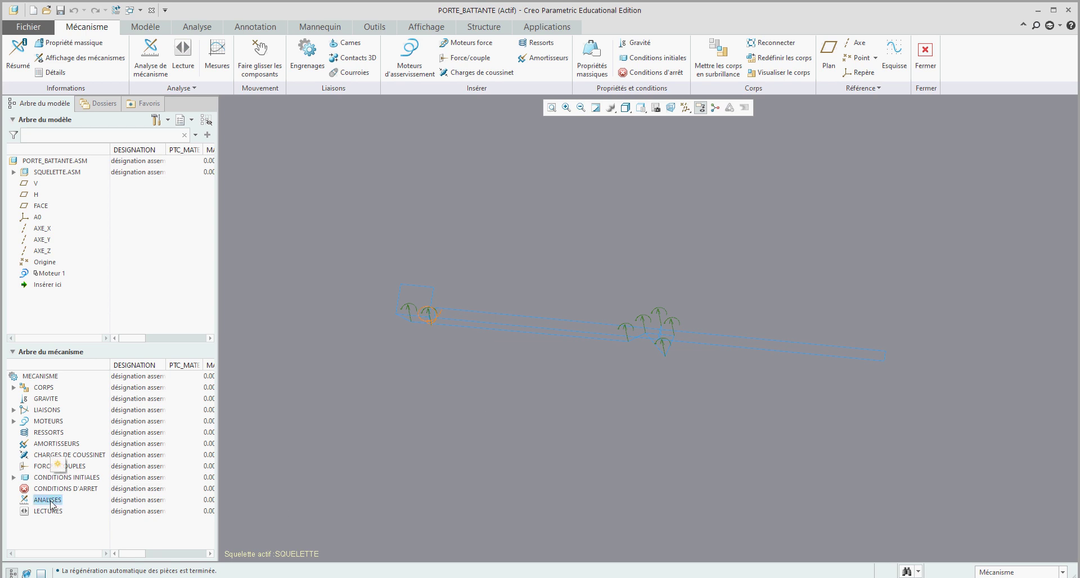
left_click(58, 466)
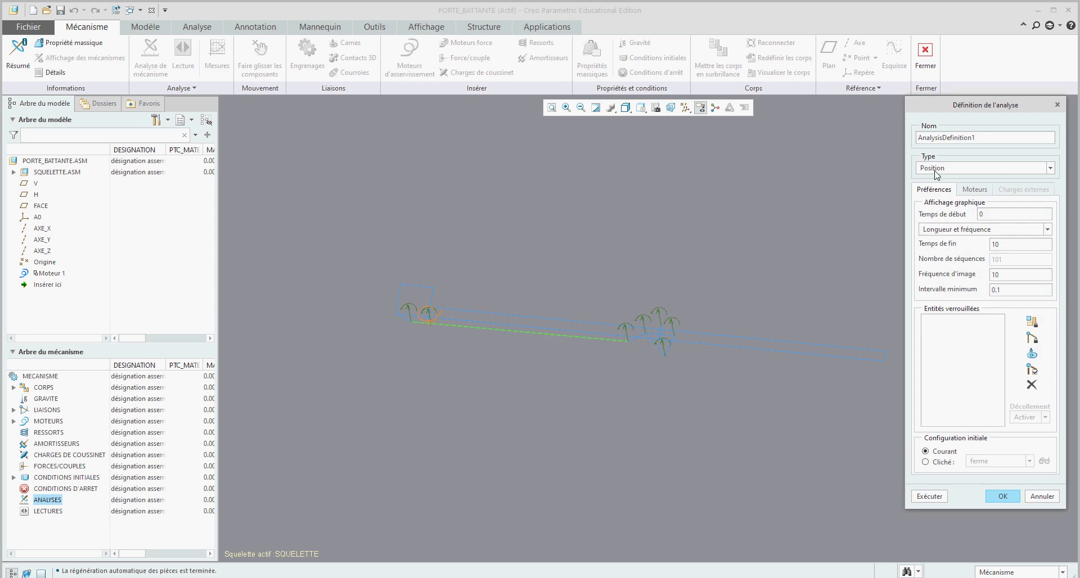
left_click(936, 169)
left_click(946, 191)
left_click(969, 242)
type("9")
left_click(926, 461)
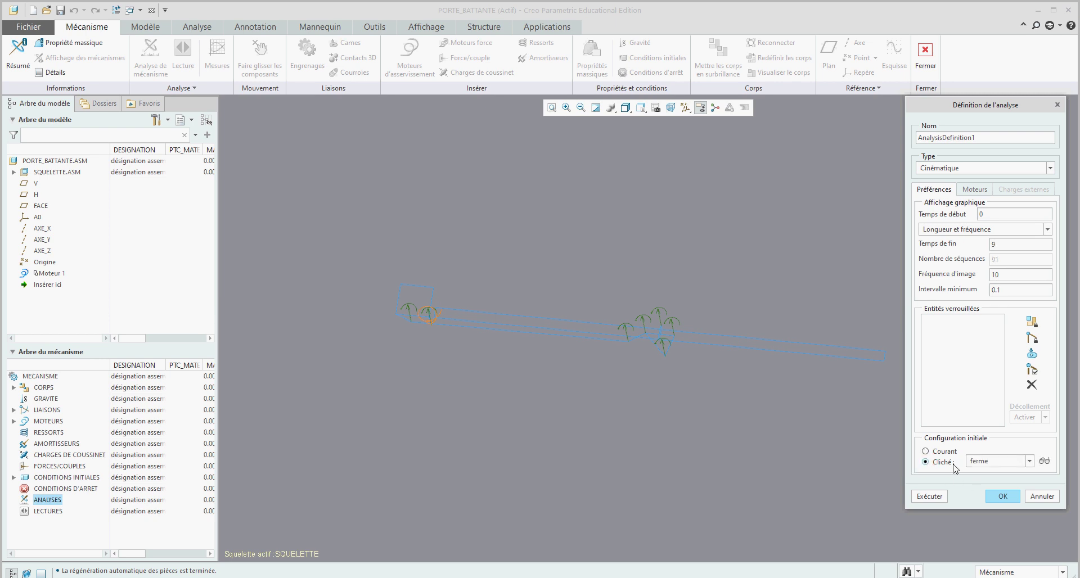
left_click(1001, 464)
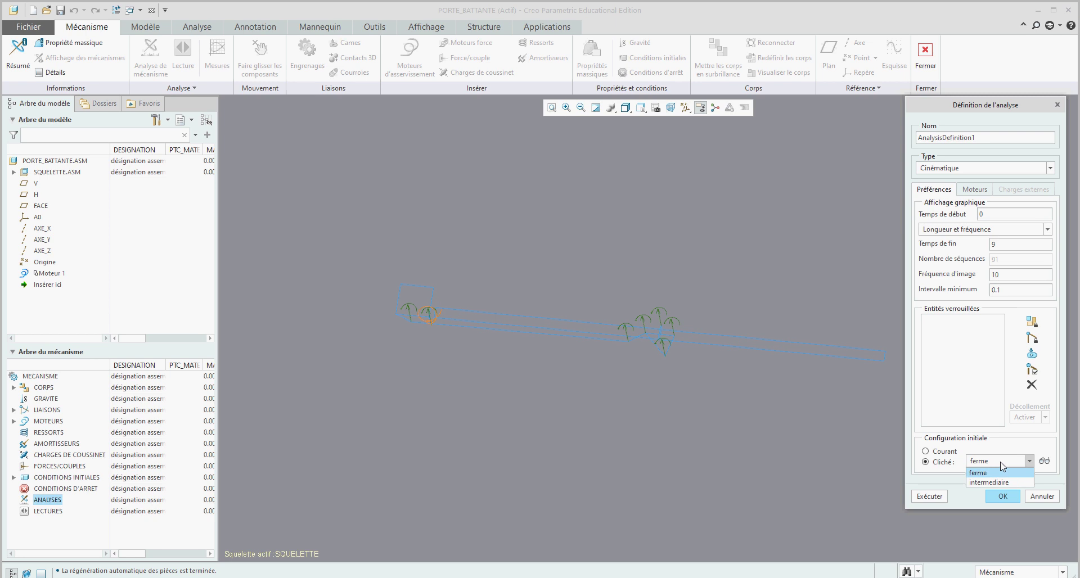
left_click(1001, 463)
Check that Moteur 1 drives the analysis from Début to Fin, and accept the analysis definition
left_click(975, 189)
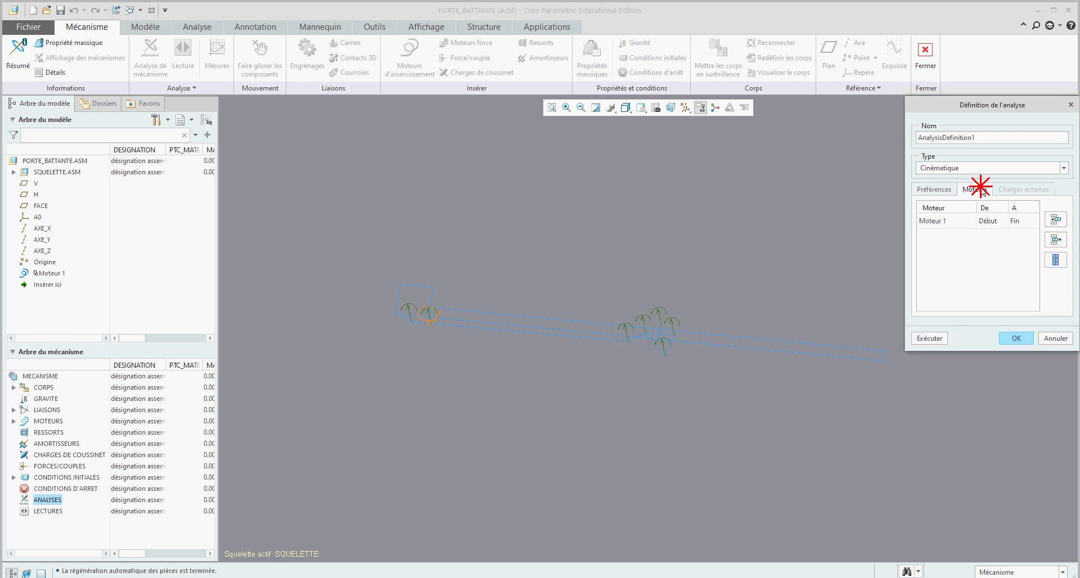
left_click(949, 224)
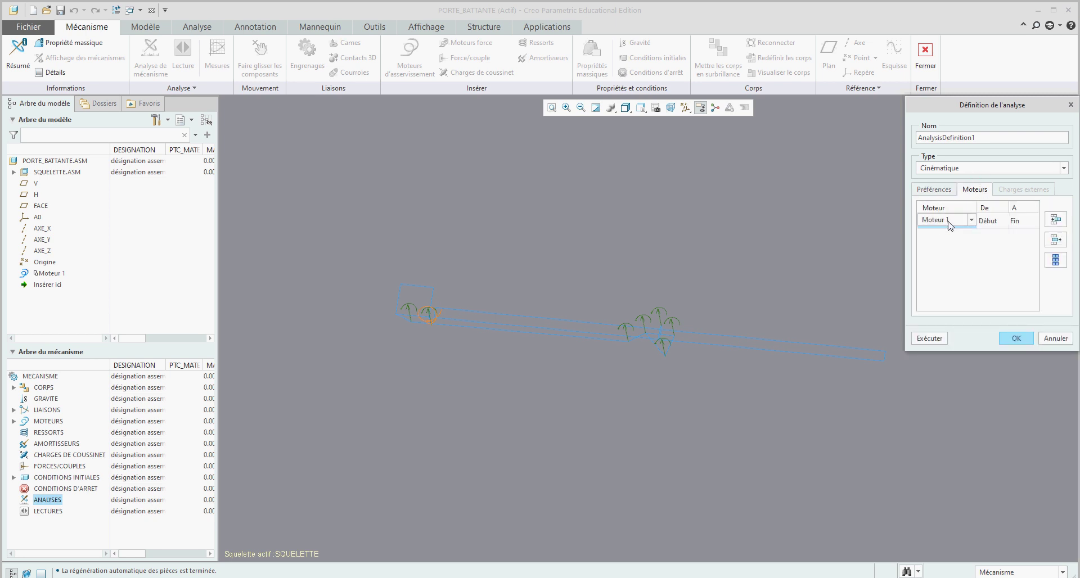
left_click(55, 274)
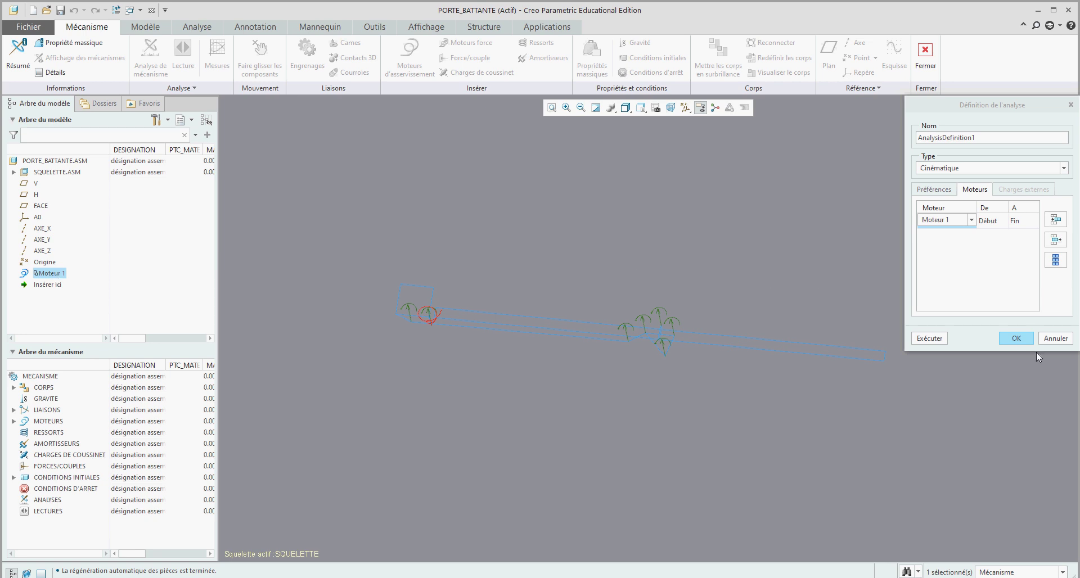
left_click(1018, 339)
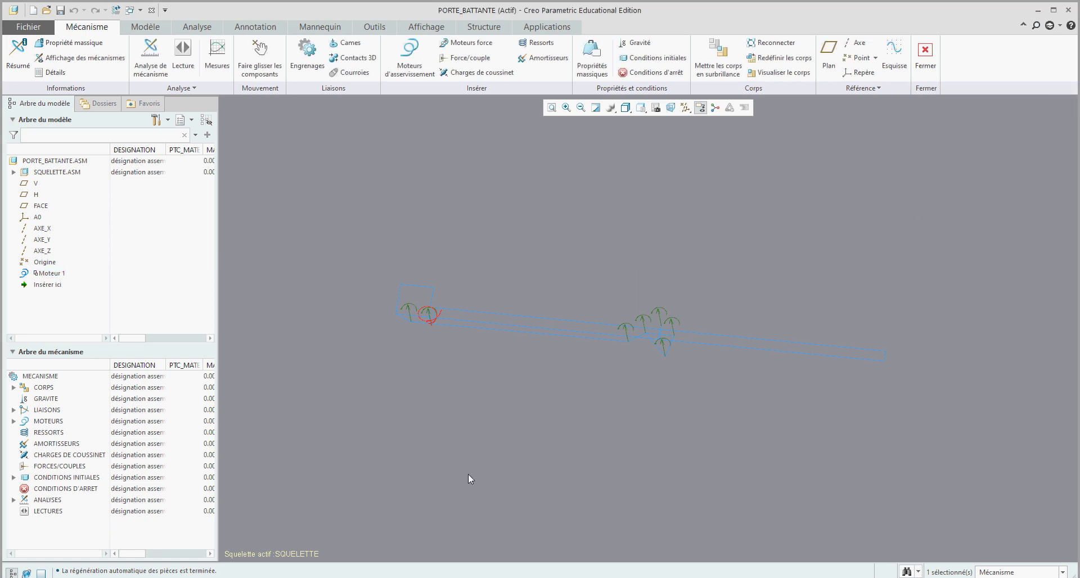
Reopen the AnalysisDefinition1 definition to review its preferences, and close it without changes
left_click(14, 500)
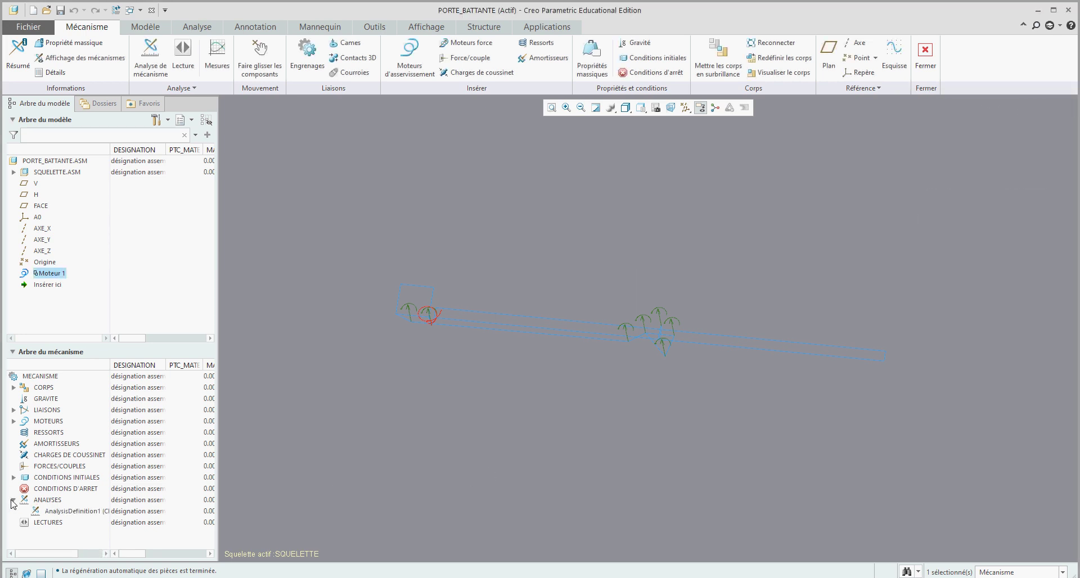
left_click(82, 512)
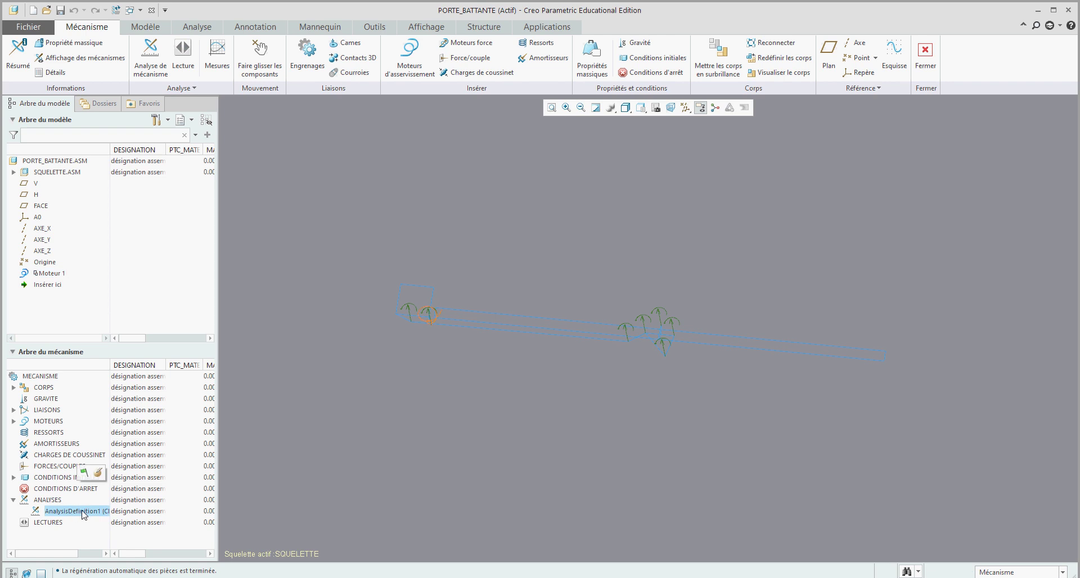
left_click(99, 473)
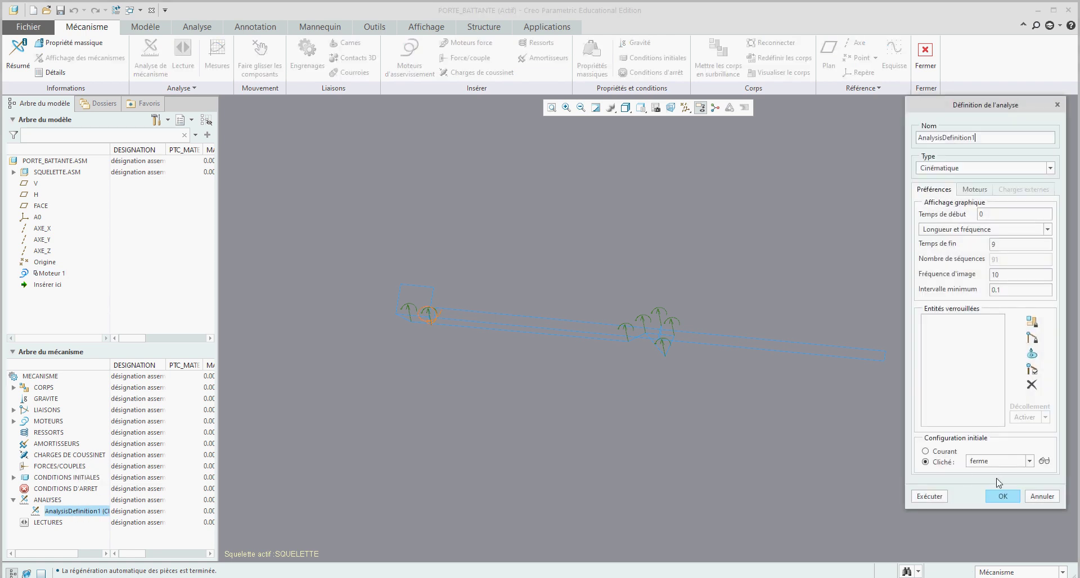
left_click(1042, 496)
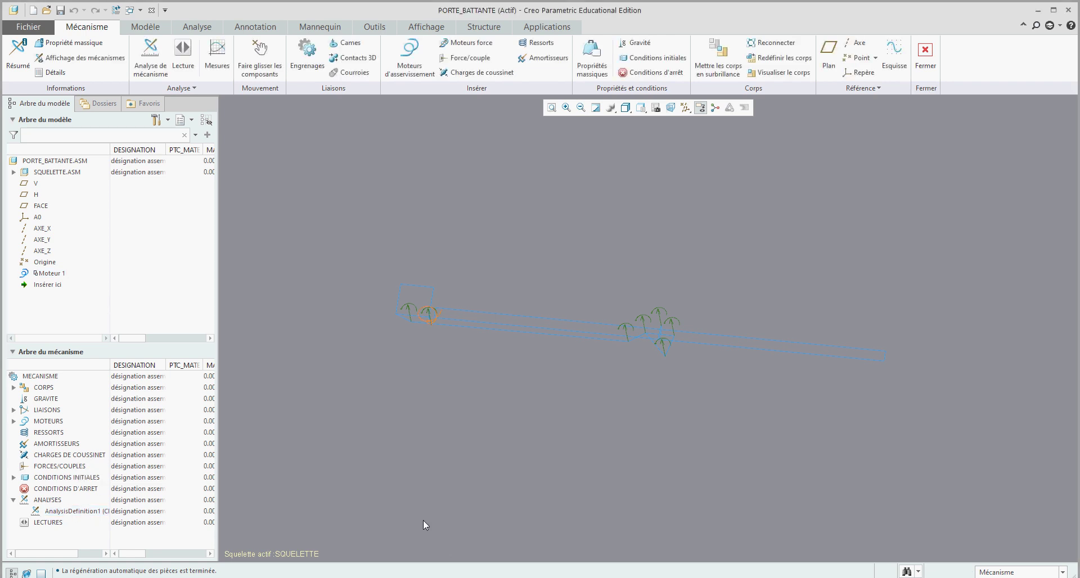
Change the system colour scheme to Noir sur blanc and accept the options
middle_click_drag(426, 525, 692, 261)
left_click(22, 29)
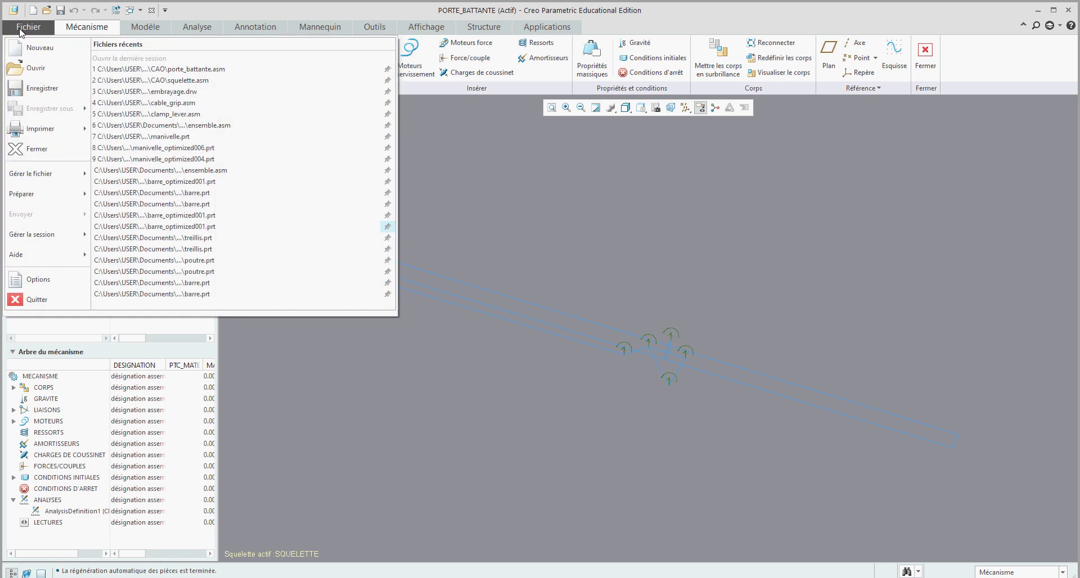
left_click(38, 279)
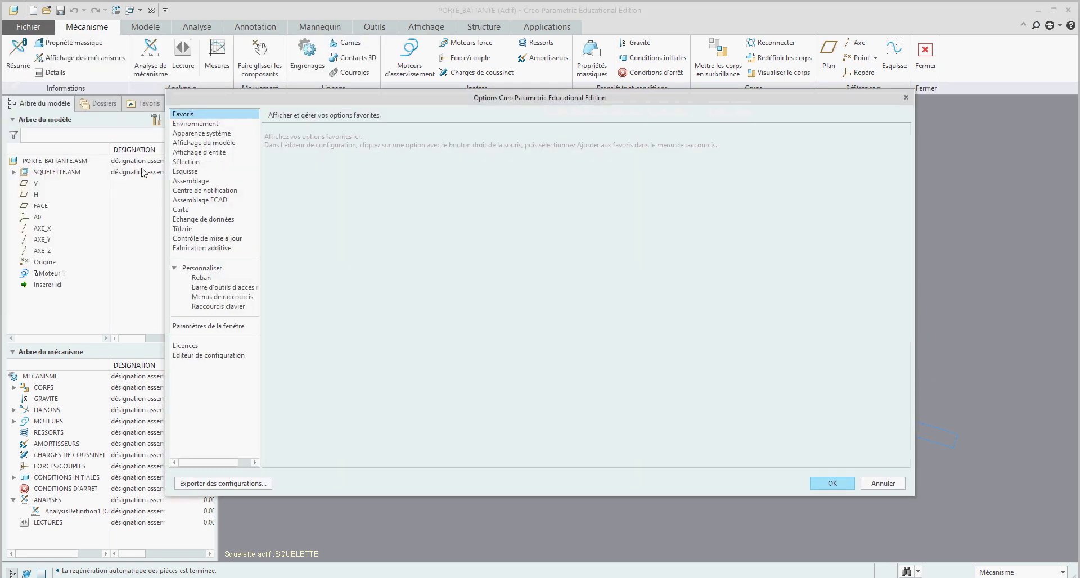
left_click(190, 133)
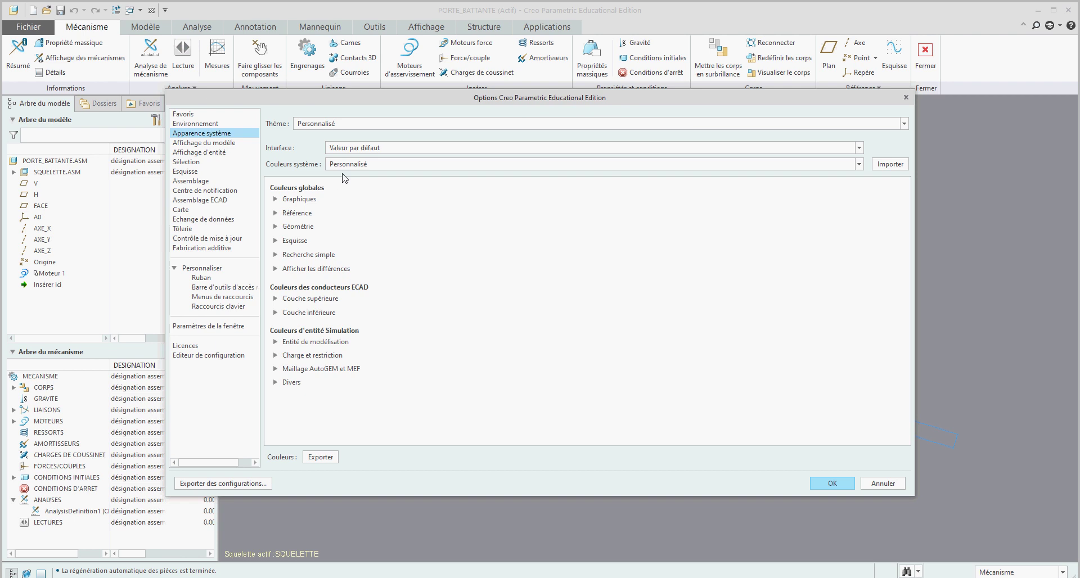
left_click(348, 164)
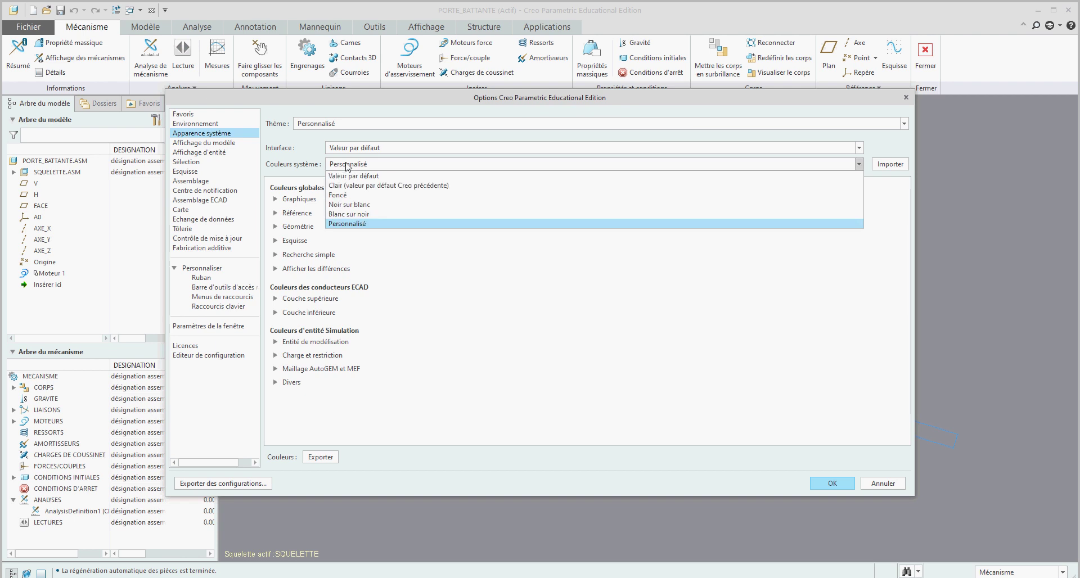
left_click(356, 205)
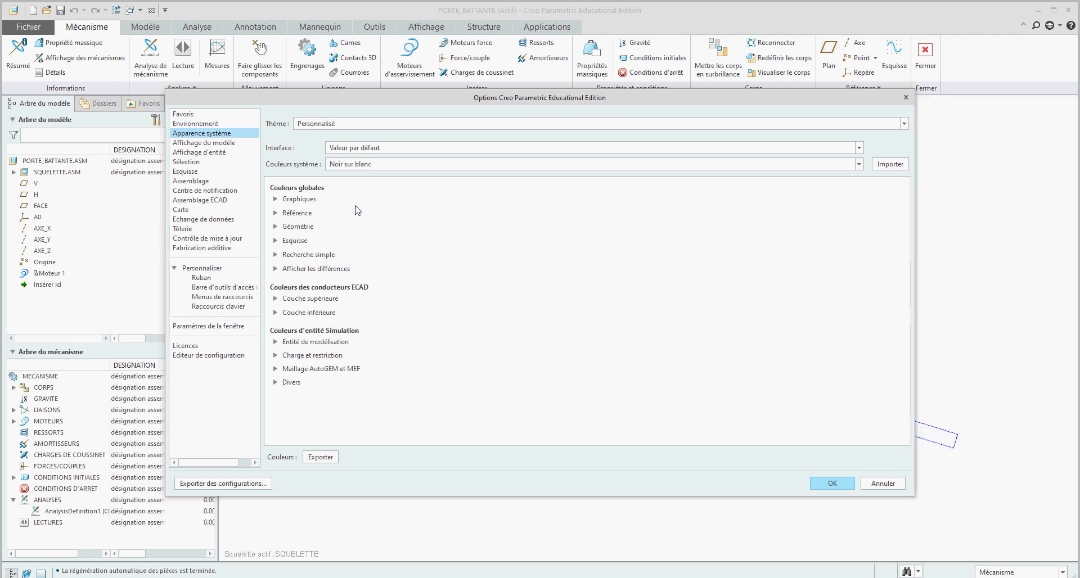
left_click(834, 483)
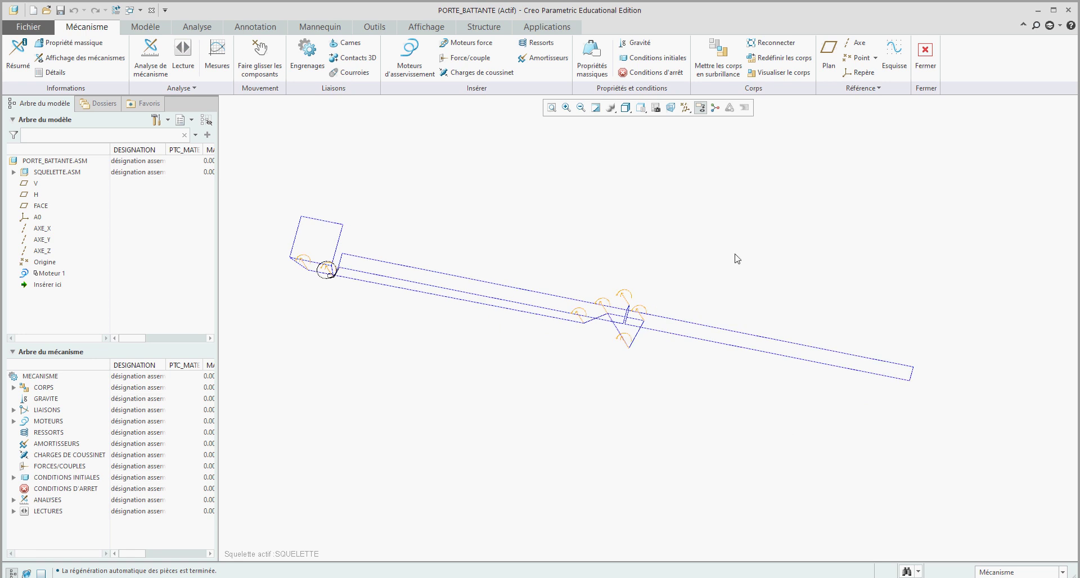
Rerun AnalysisDefinition1 and overwrite the result already stored in the session
left_click(641, 108)
left_click(648, 161)
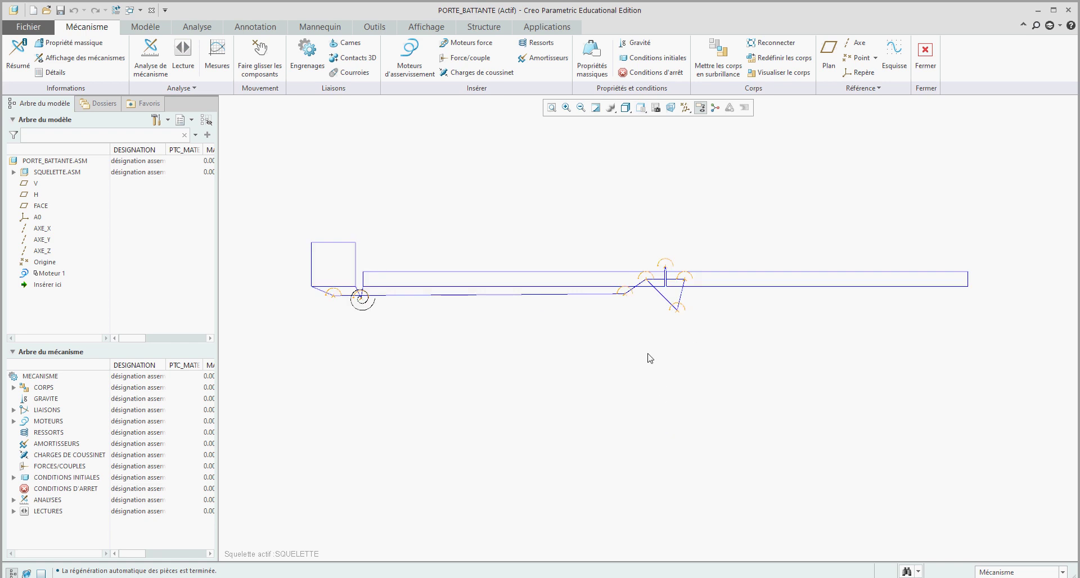
scroll(647, 356, "down", 2)
scroll(628, 502, "up", 3)
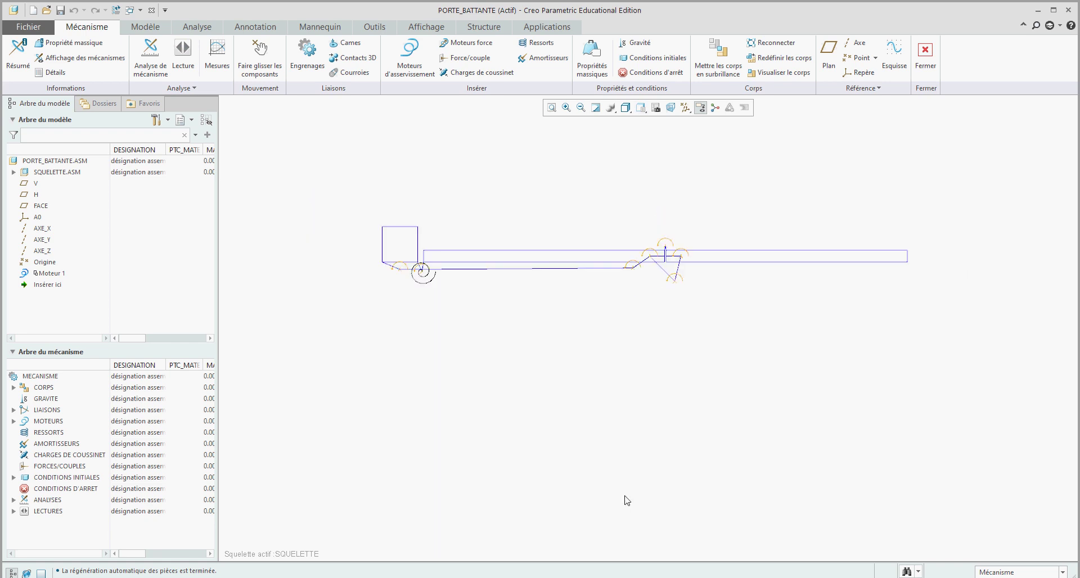
left_click(14, 499)
left_click(79, 511)
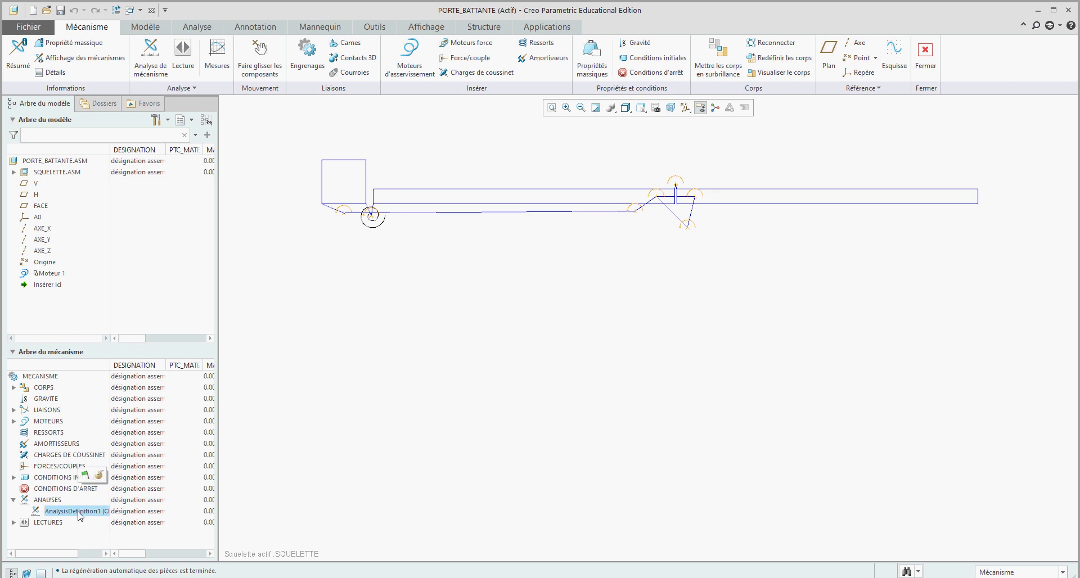
left_click(86, 476)
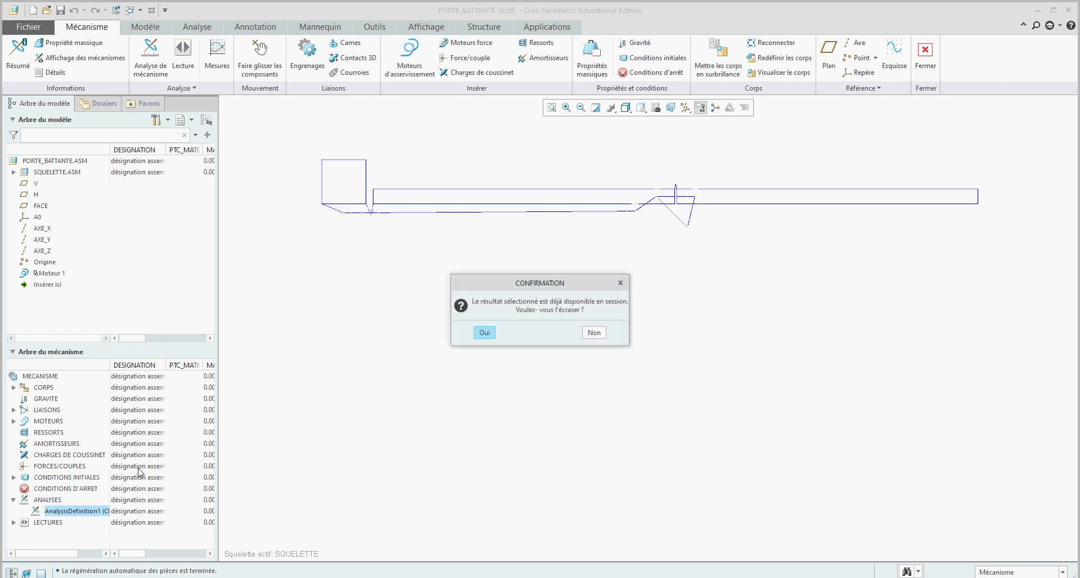
left_click(485, 333)
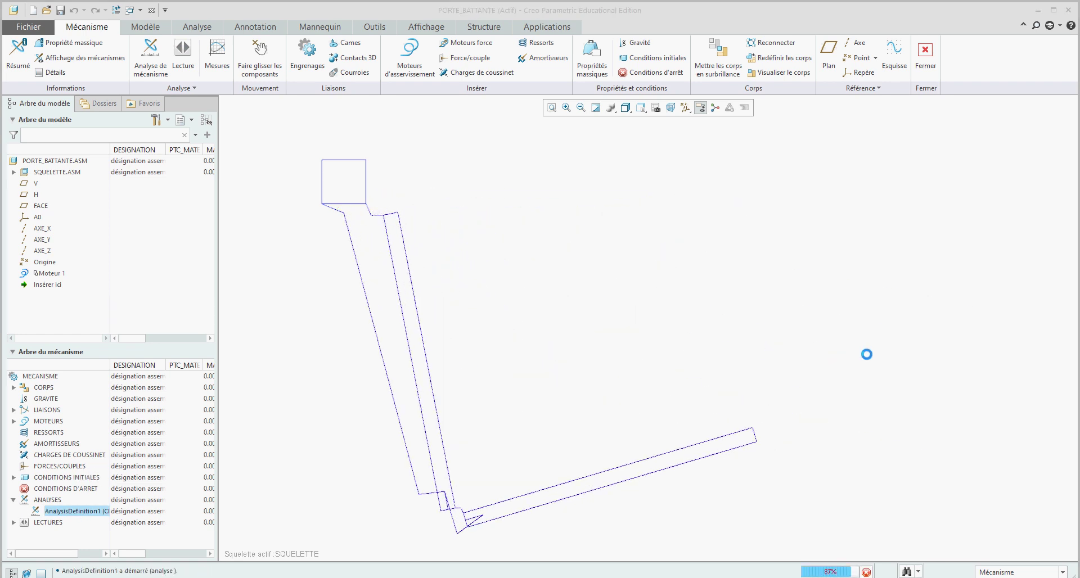
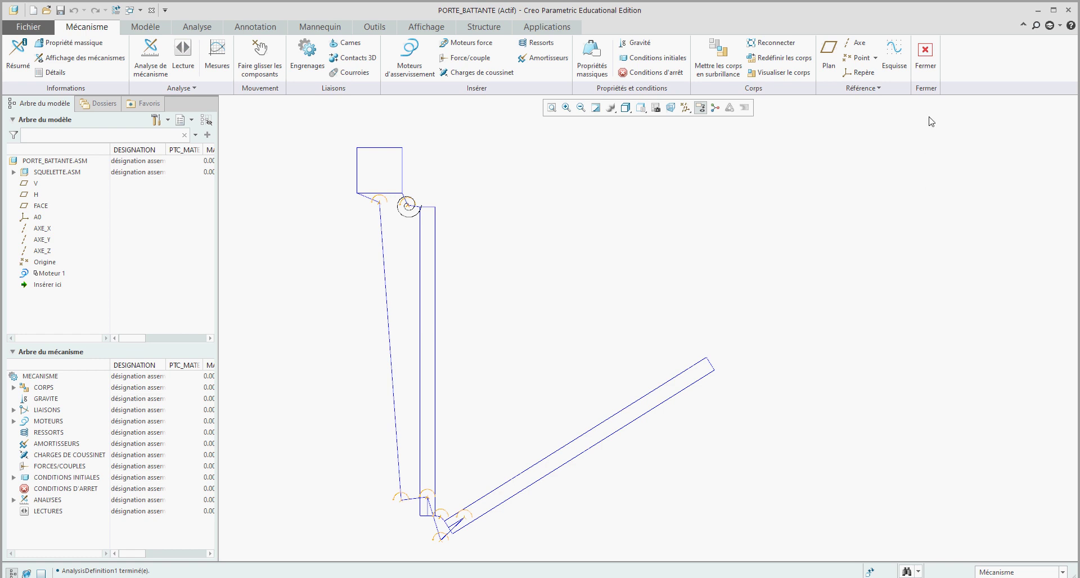
Close the Mechanism environment and open the SQUELETTE.ASM subassembly in its own window
left_click(929, 74)
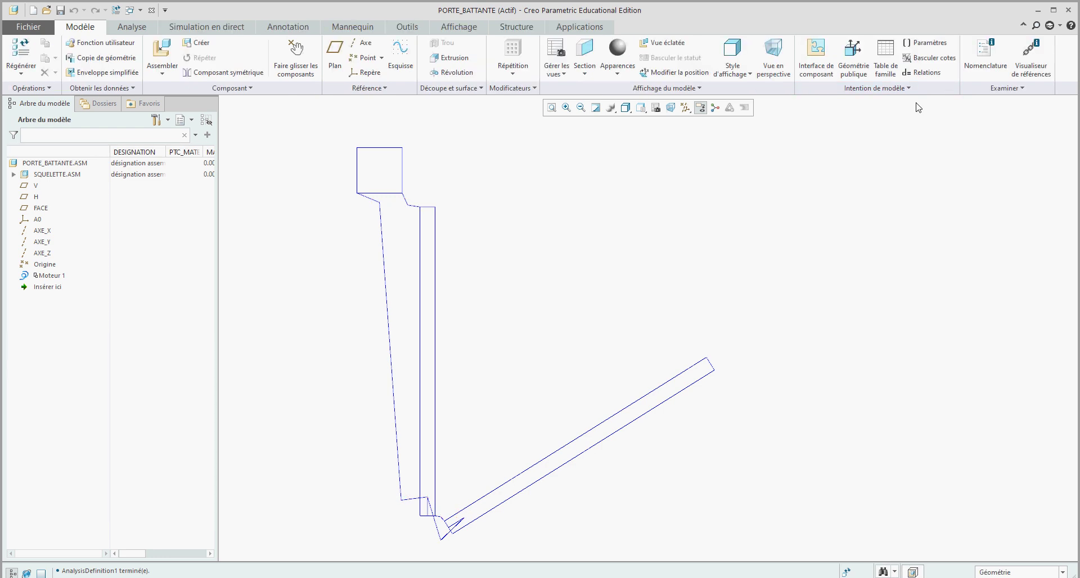
left_click(71, 175)
left_click(92, 124)
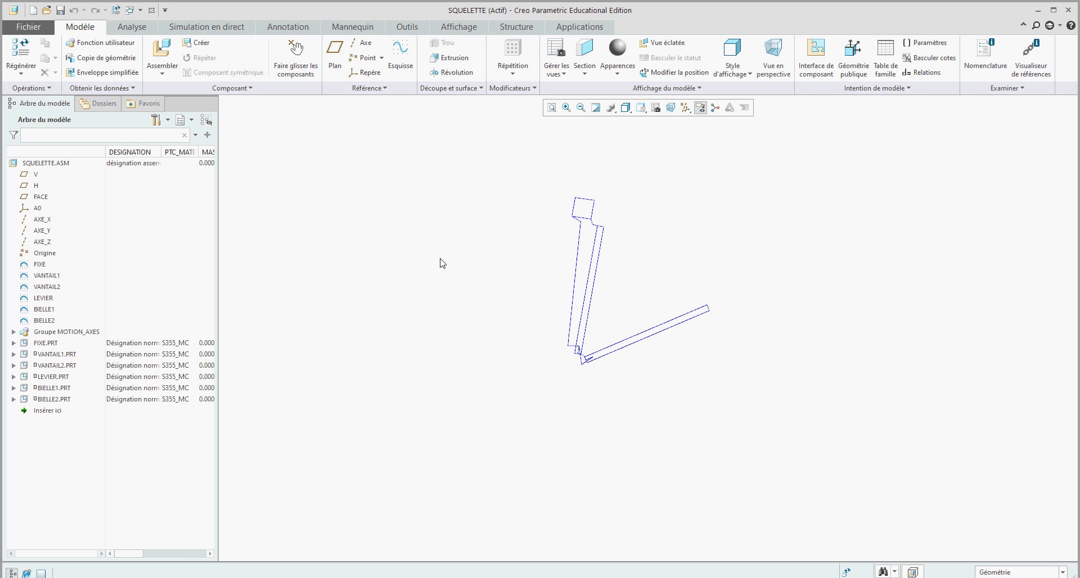
Set the line colour of FIXE's square outline and its adjoining angled segments to cyan
scroll(590, 248, "up", 4)
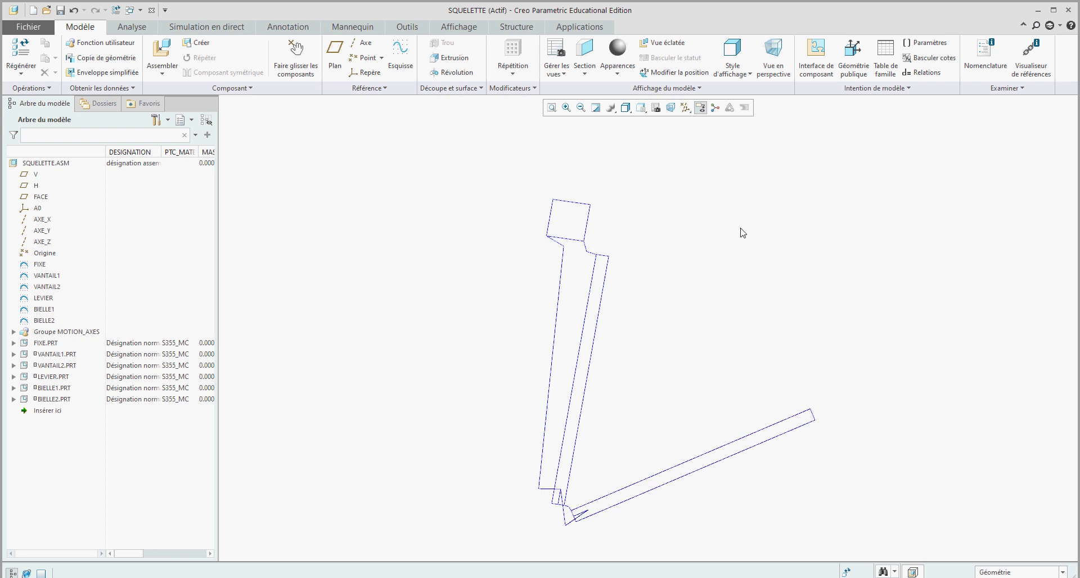
left_click(587, 227)
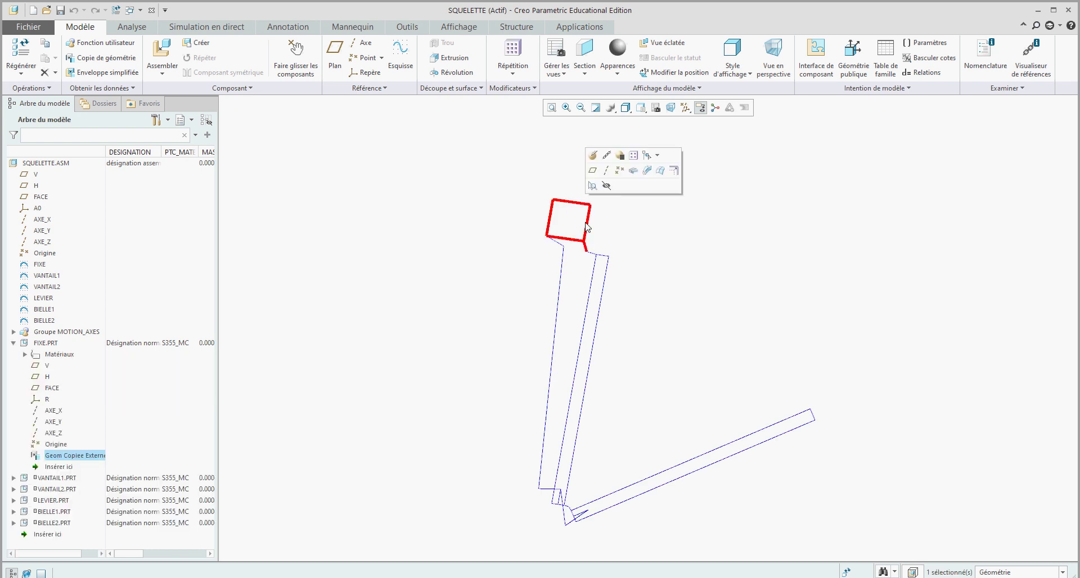
scroll(559, 242, "up", 3)
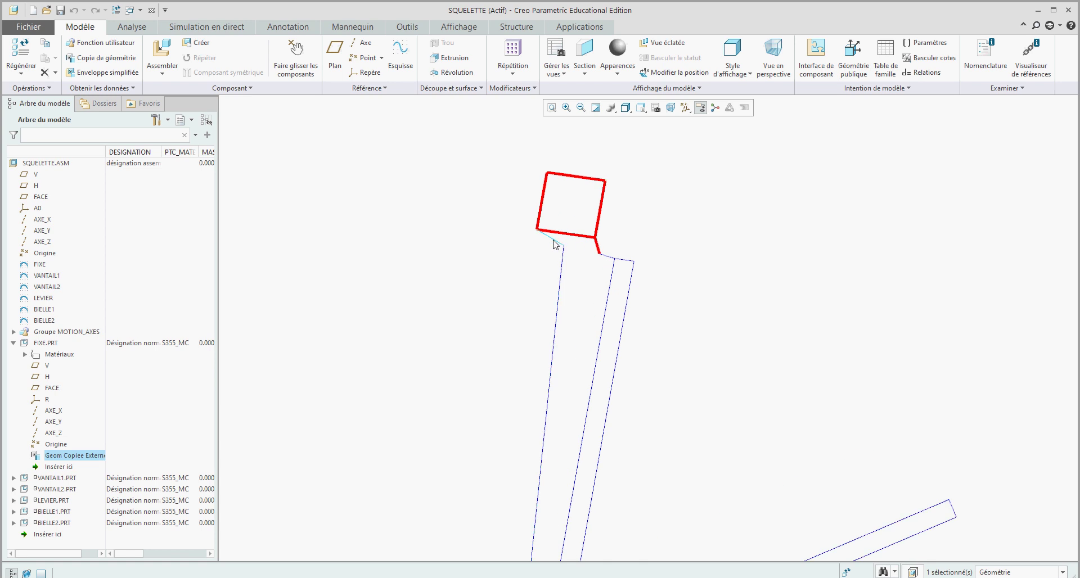
left_click(555, 243, "ctrl")
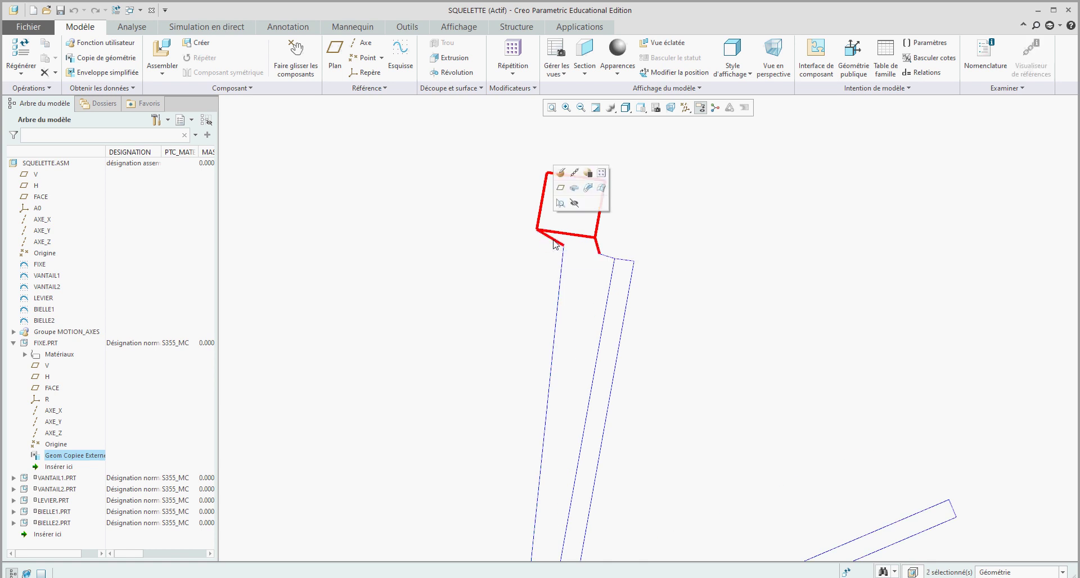
right_click(555, 243)
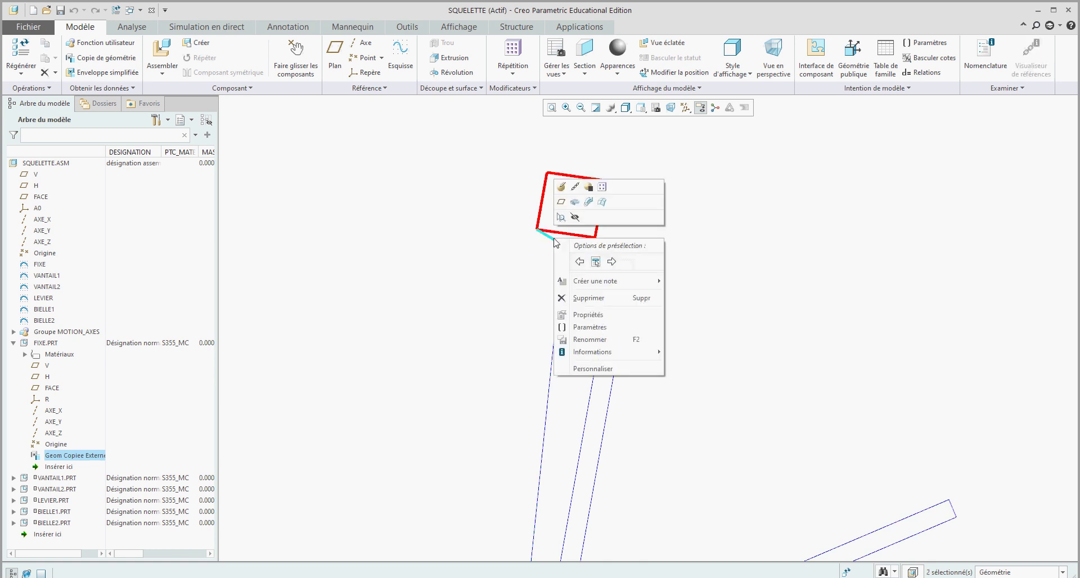
left_click(579, 315)
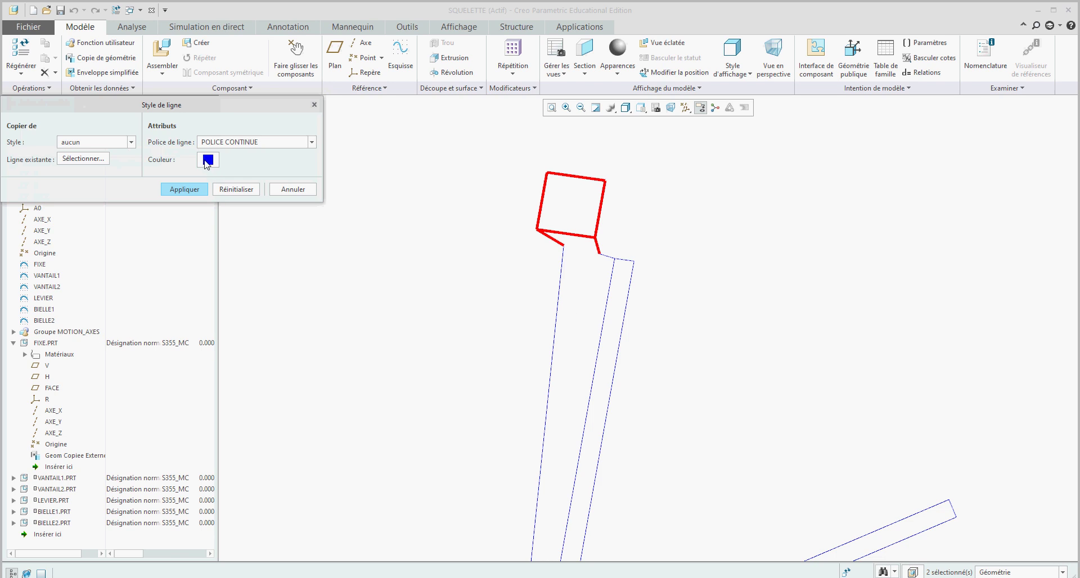
left_click(207, 161)
left_click(254, 139)
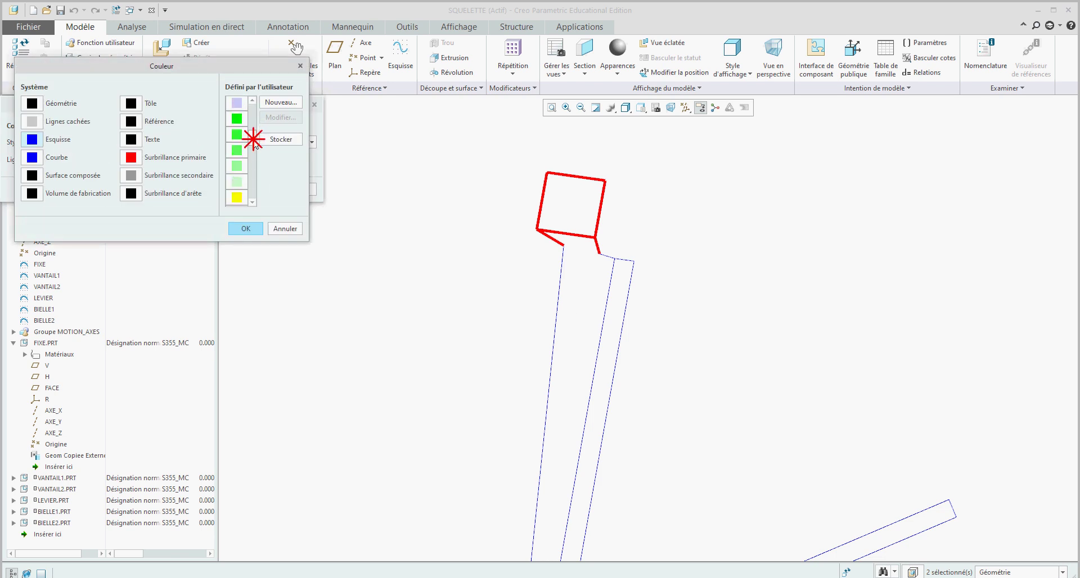
left_click(253, 139)
left_click(254, 138)
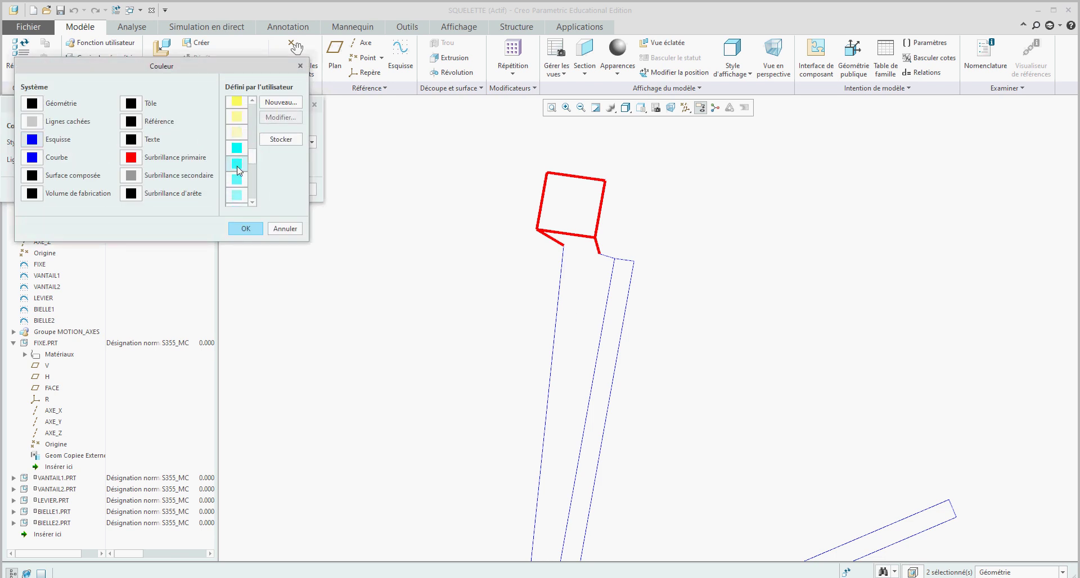
left_click(238, 167)
left_click(246, 228)
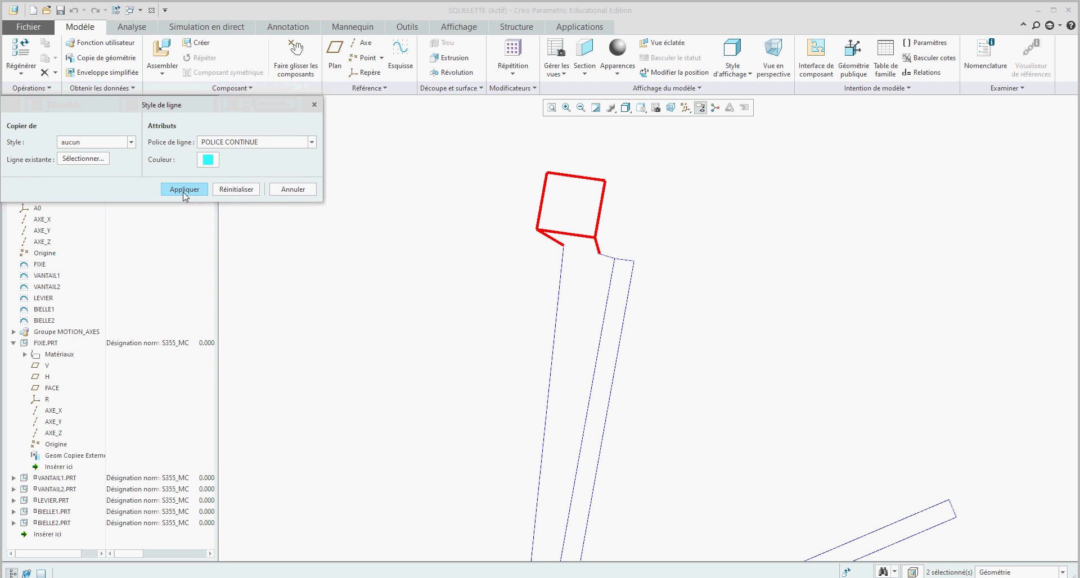
left_click(185, 191)
left_click(301, 192)
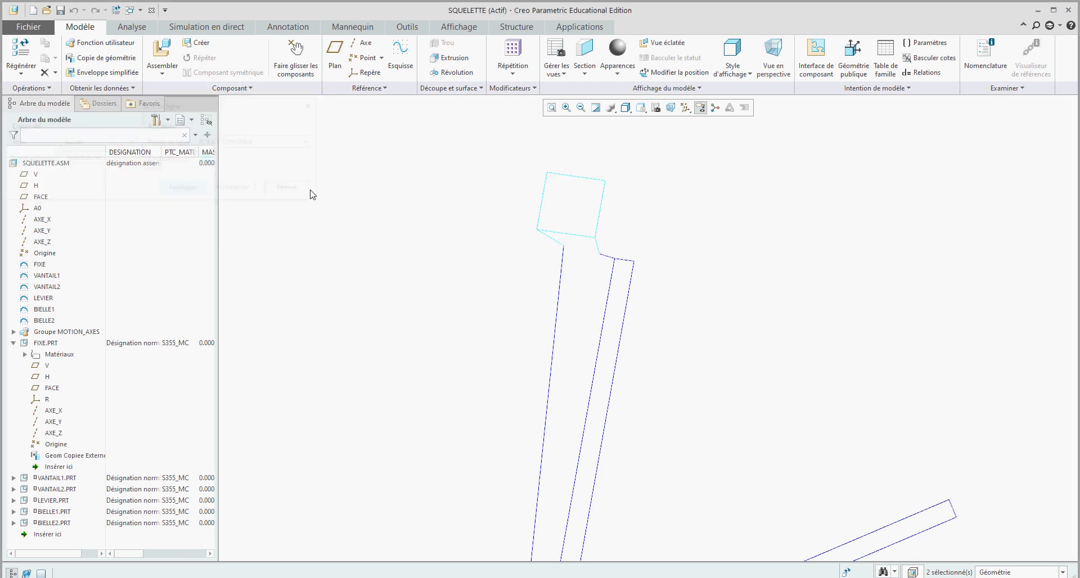
Set the line colour of the long BIELLE1 connecting rod curve to red
scroll(497, 157, "up", 2)
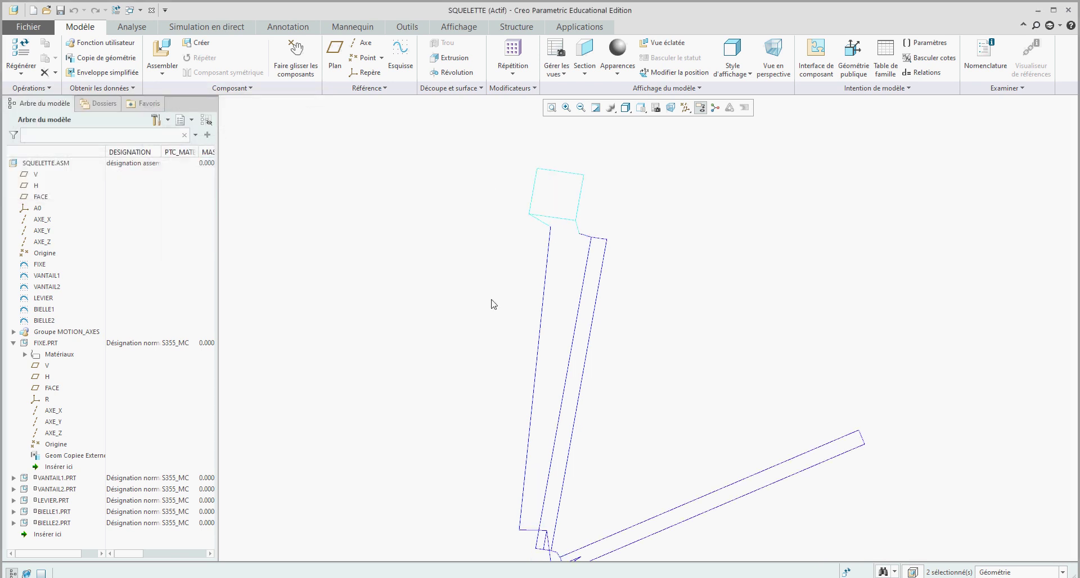
left_click(543, 293)
right_click(543, 293)
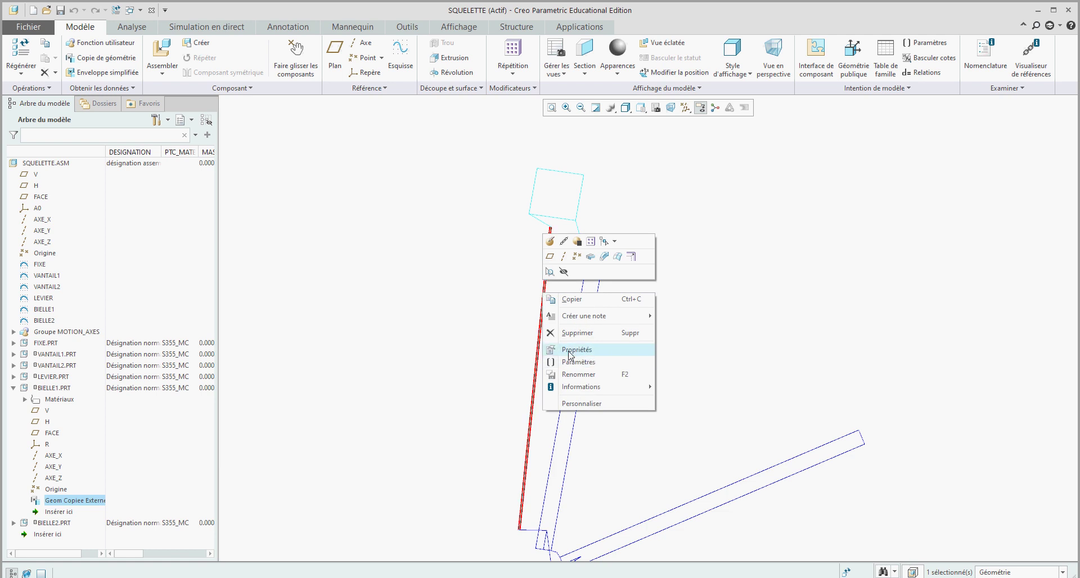
left_click(570, 350)
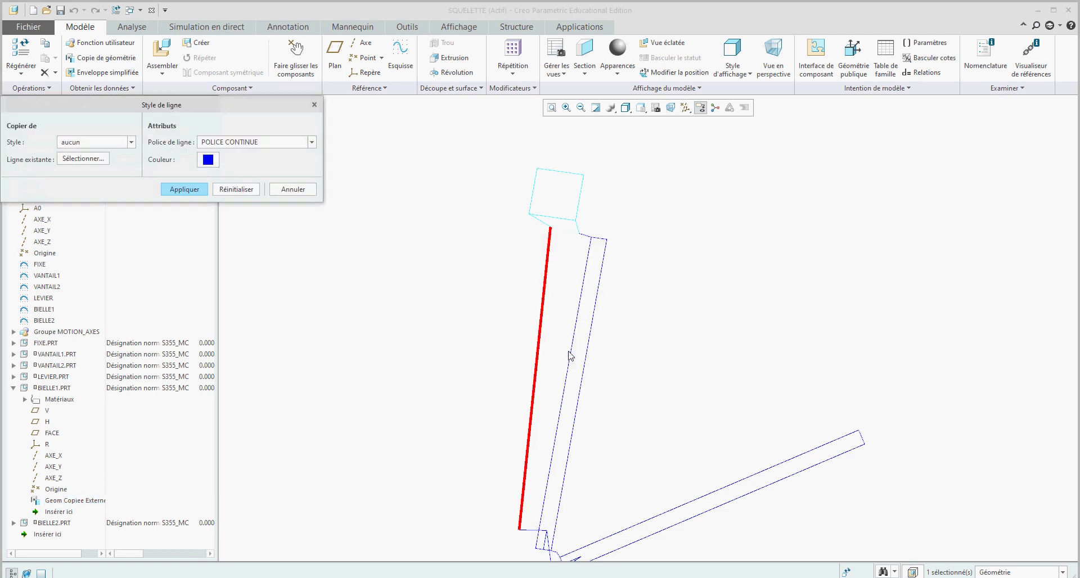
left_click(210, 162)
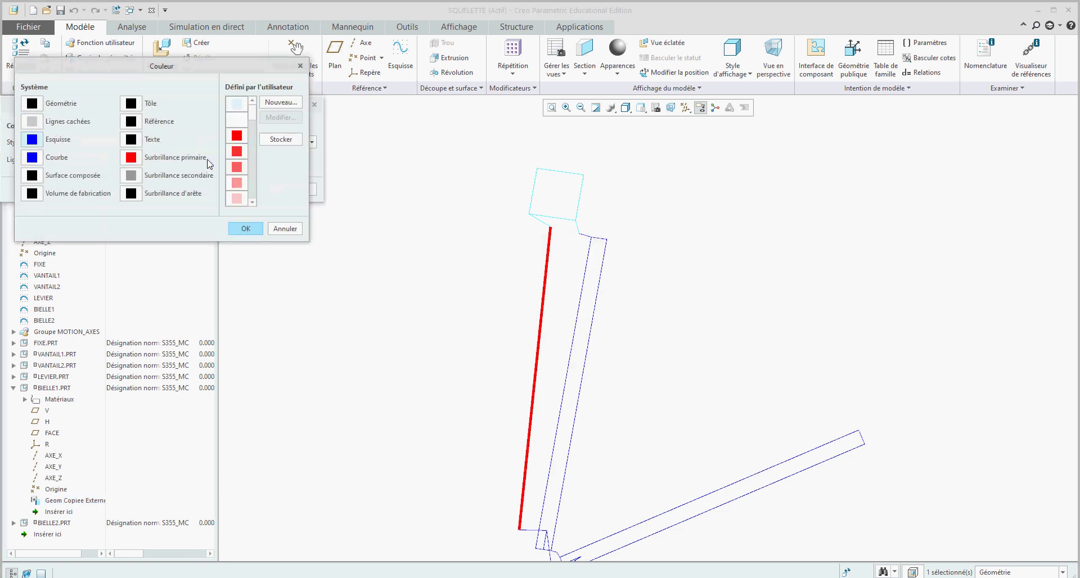
left_click(237, 136)
left_click(246, 228)
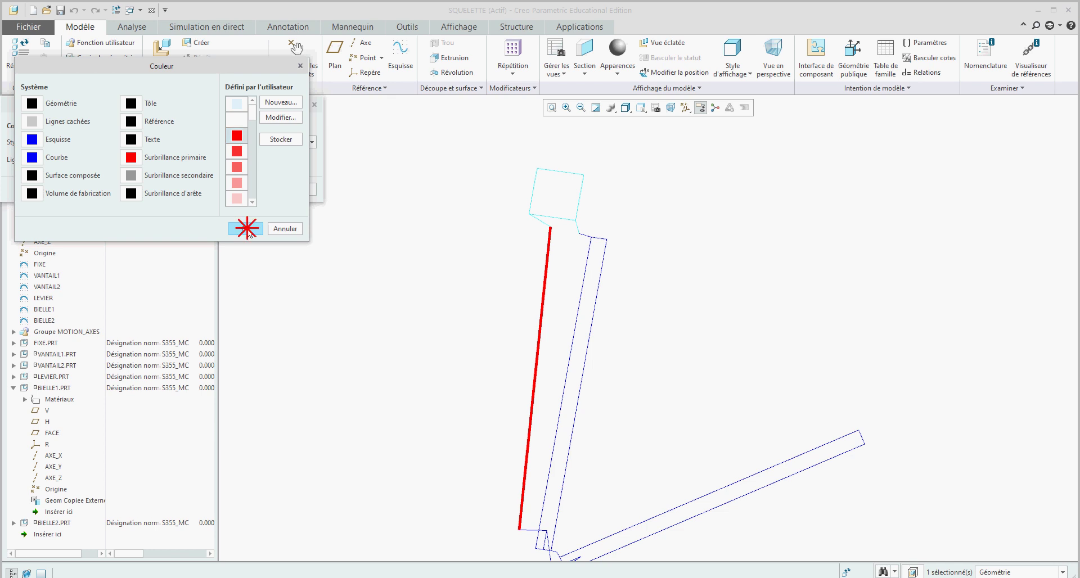
left_click(184, 189)
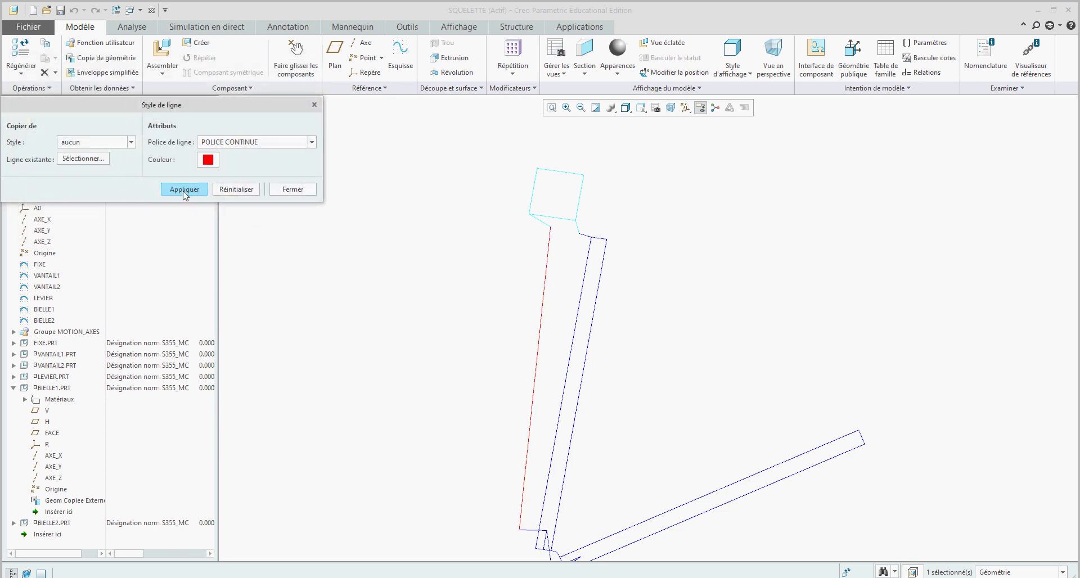
left_click(292, 189)
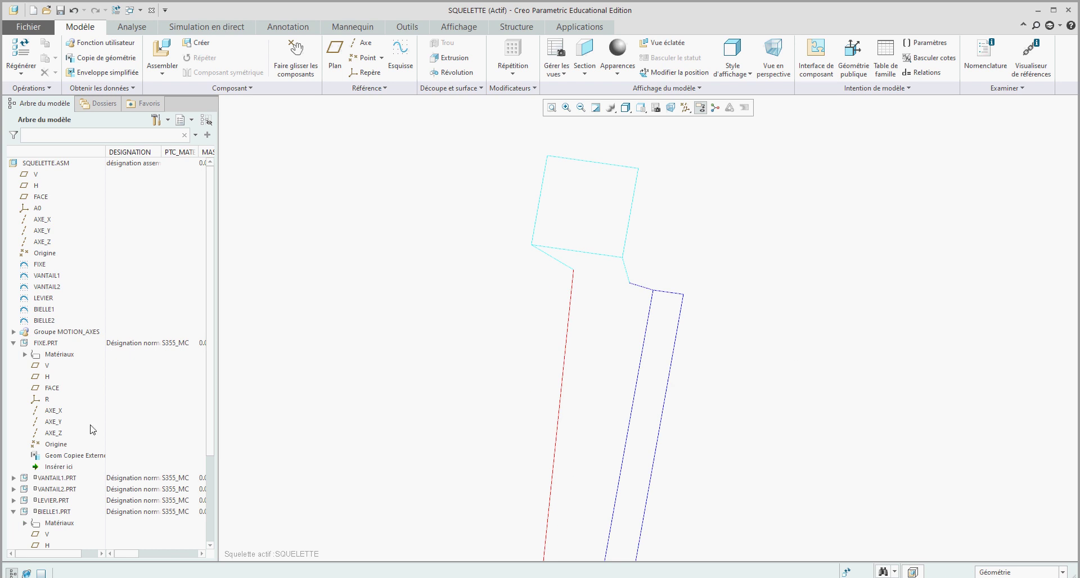
Activate FIXE.PRT and start a sketch on its H plane, with plane V as the right-hand orientation reference
left_click(87, 516)
left_click(43, 342)
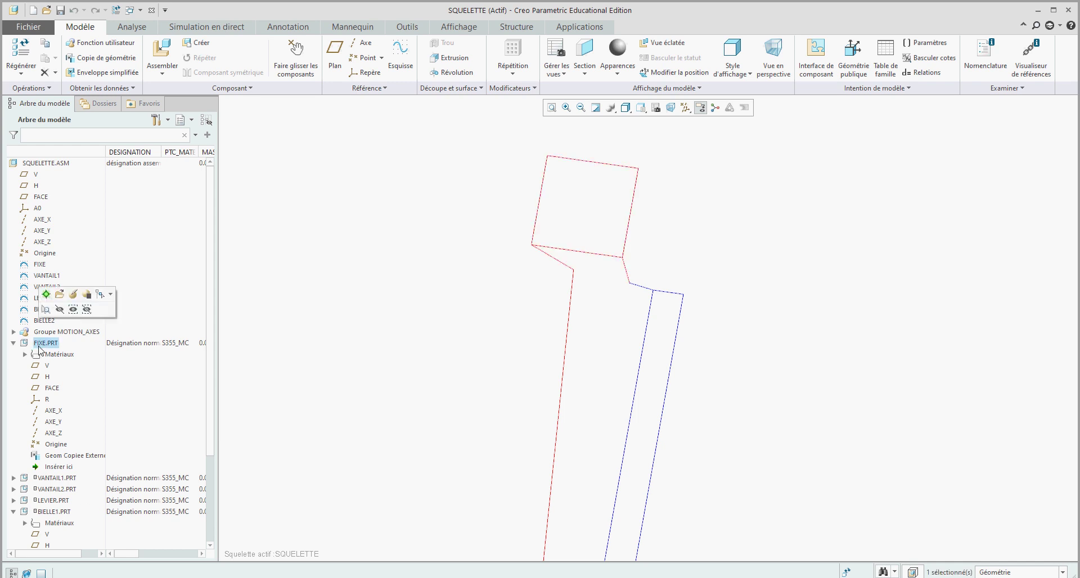
left_click(47, 295)
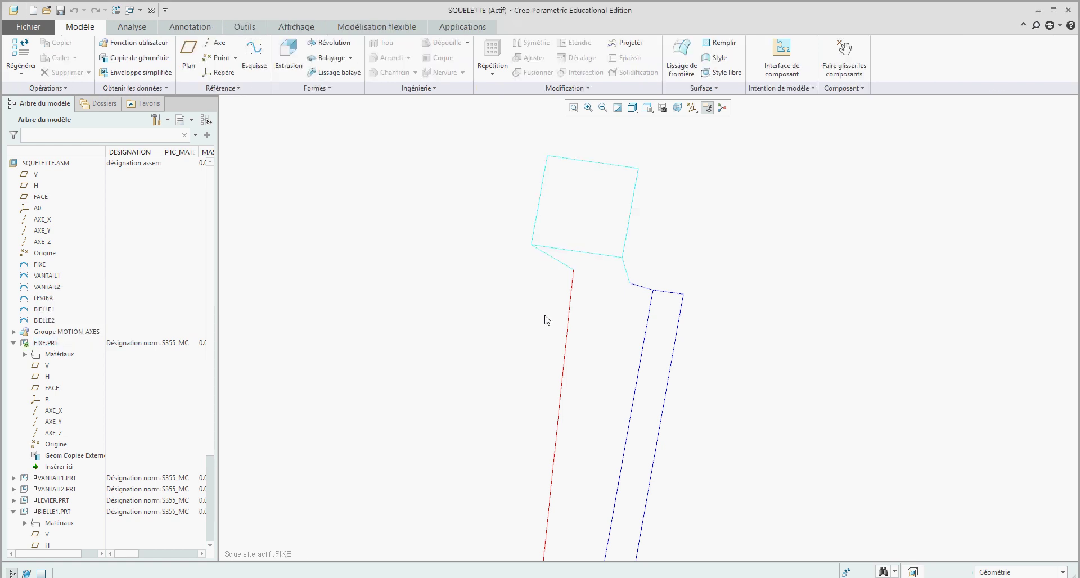
left_click(255, 53)
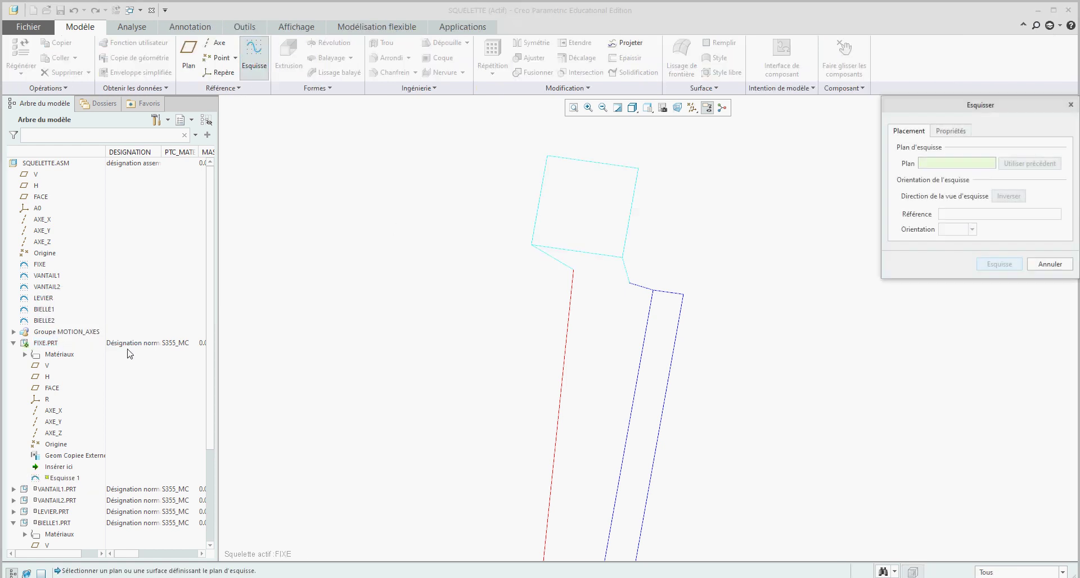
left_click(48, 377)
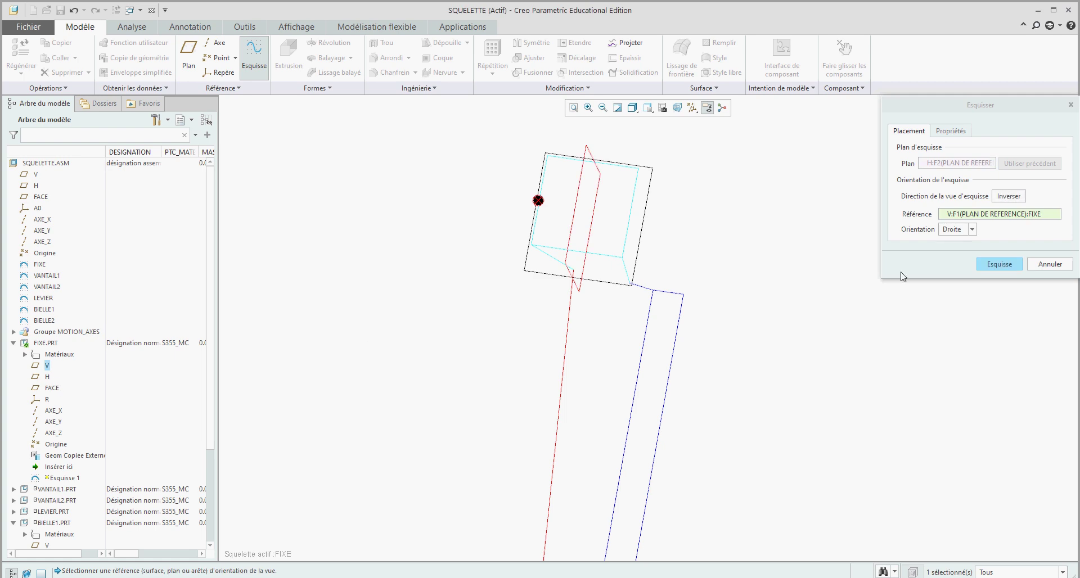
left_click(999, 264)
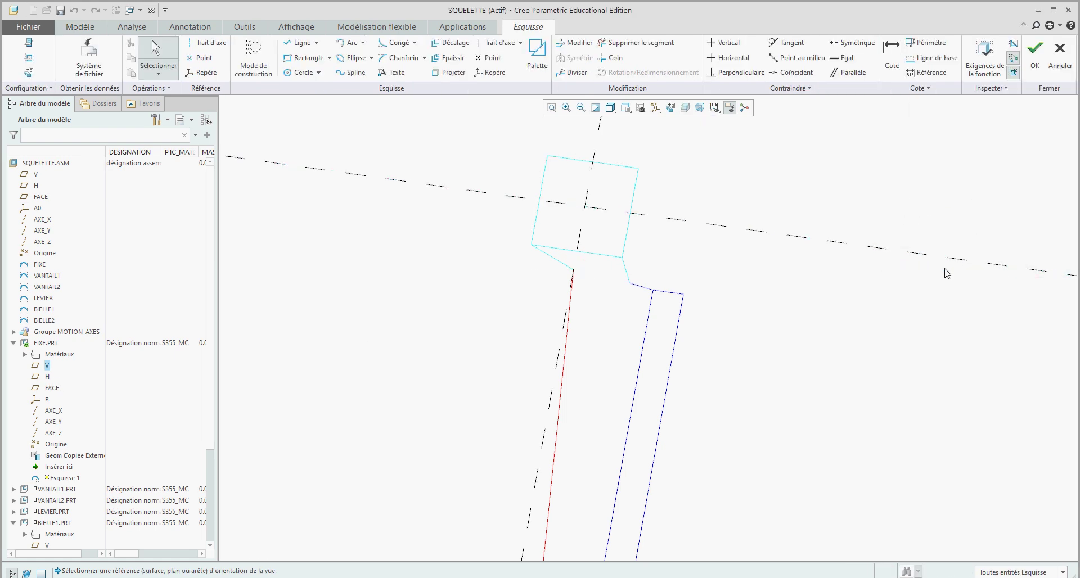
Draw a circle centred on the pivot where FIXE meets the red BIELLE1 rod and set its diameter to 20
left_click(291, 77)
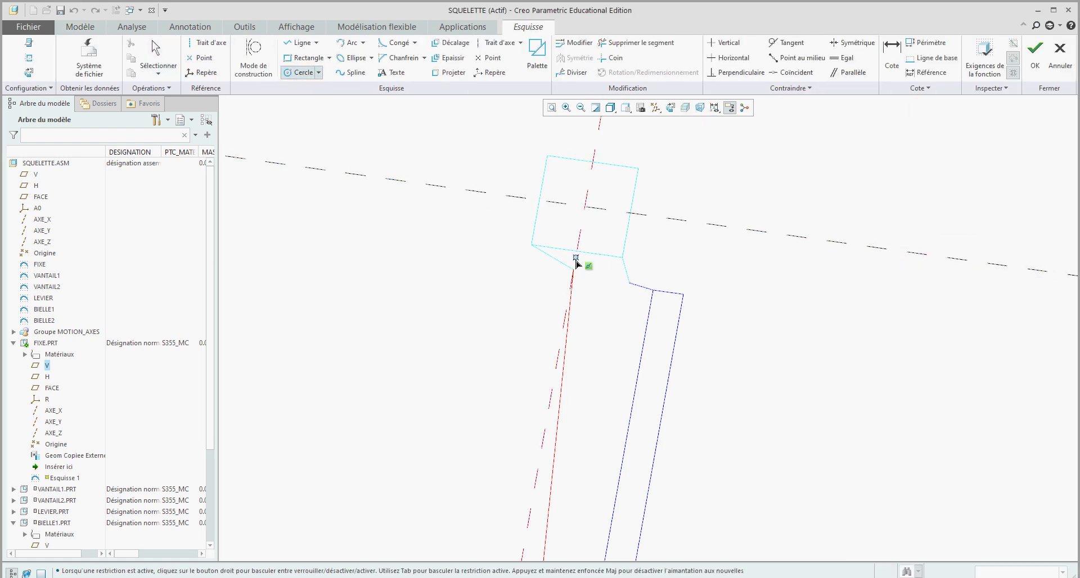
scroll(574, 272, "down", 6)
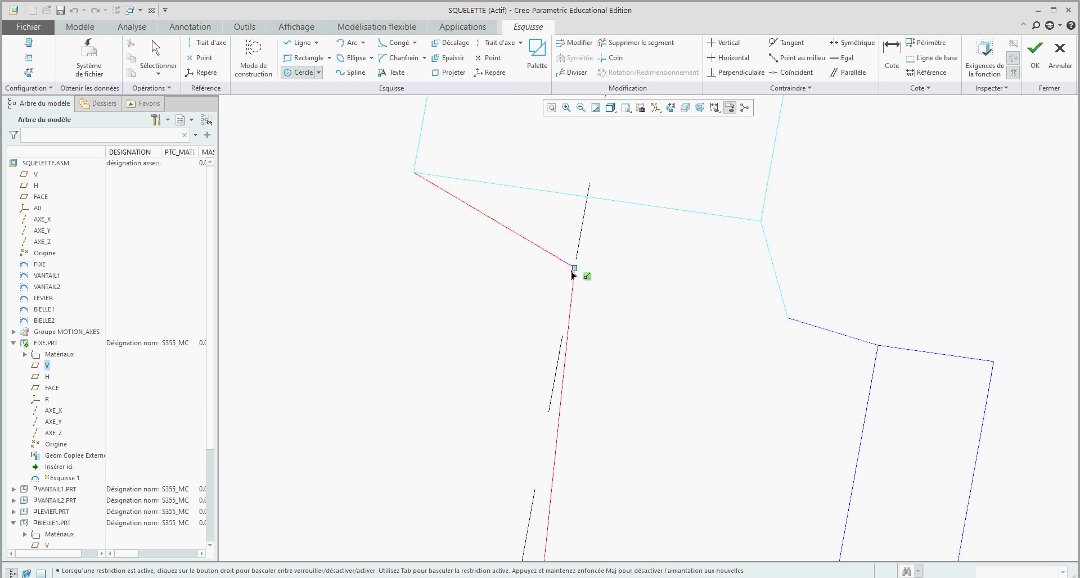
left_click(575, 268)
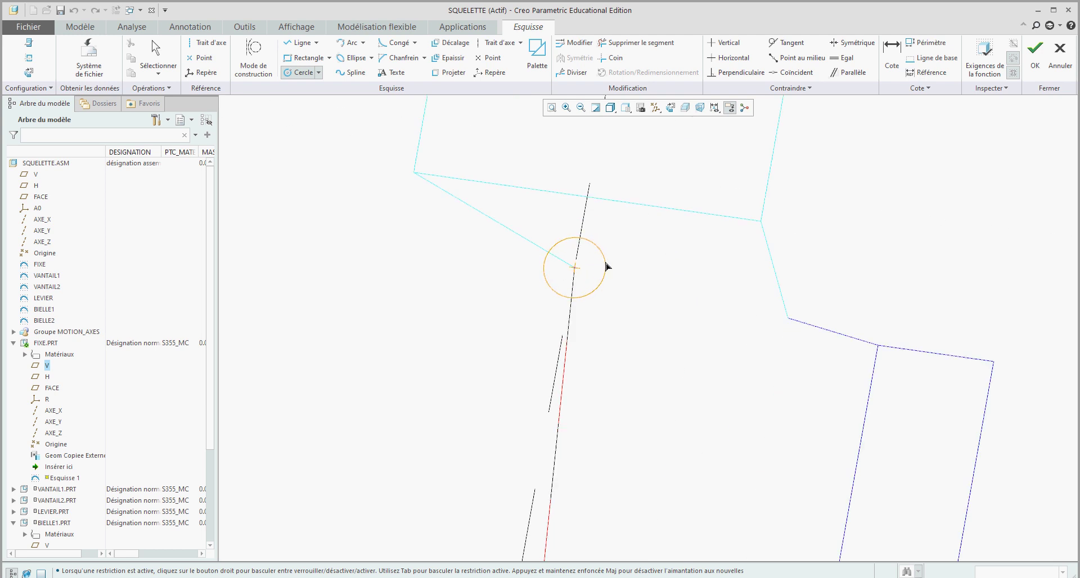
left_click(606, 266)
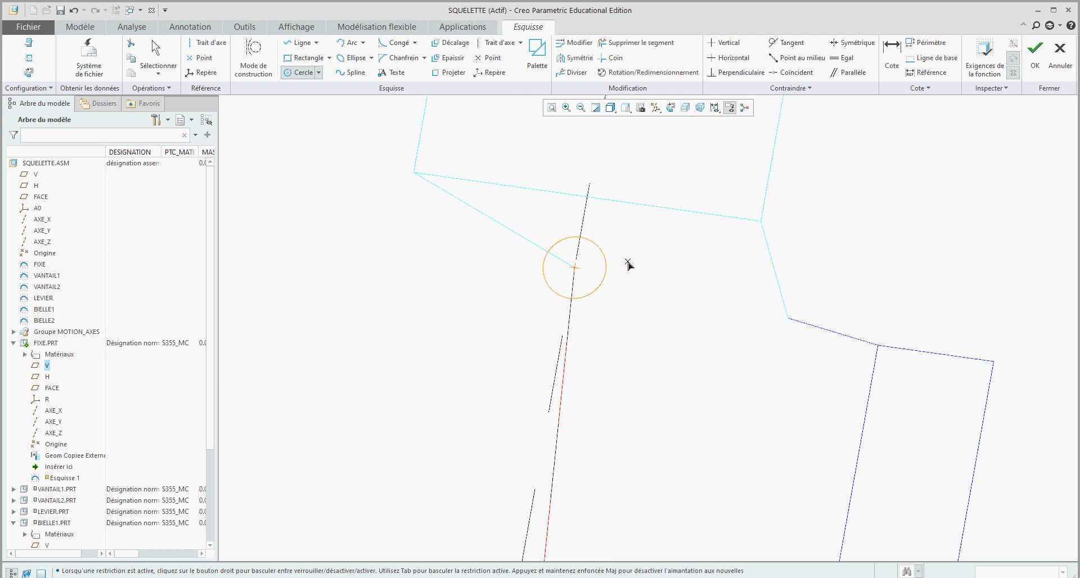
middle_click(629, 264)
double_click(518, 232)
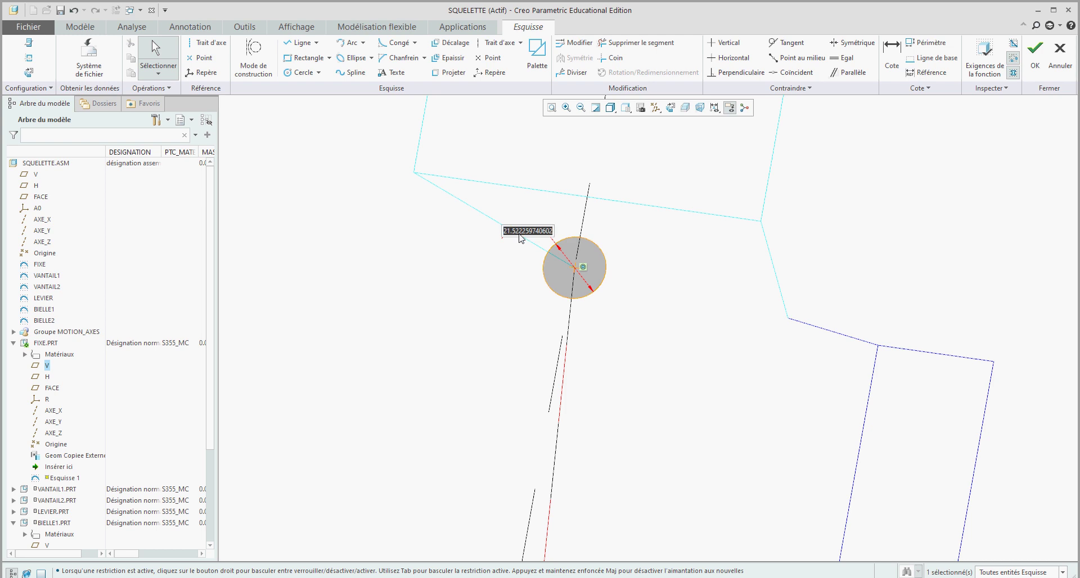
type("20")
key("Return")
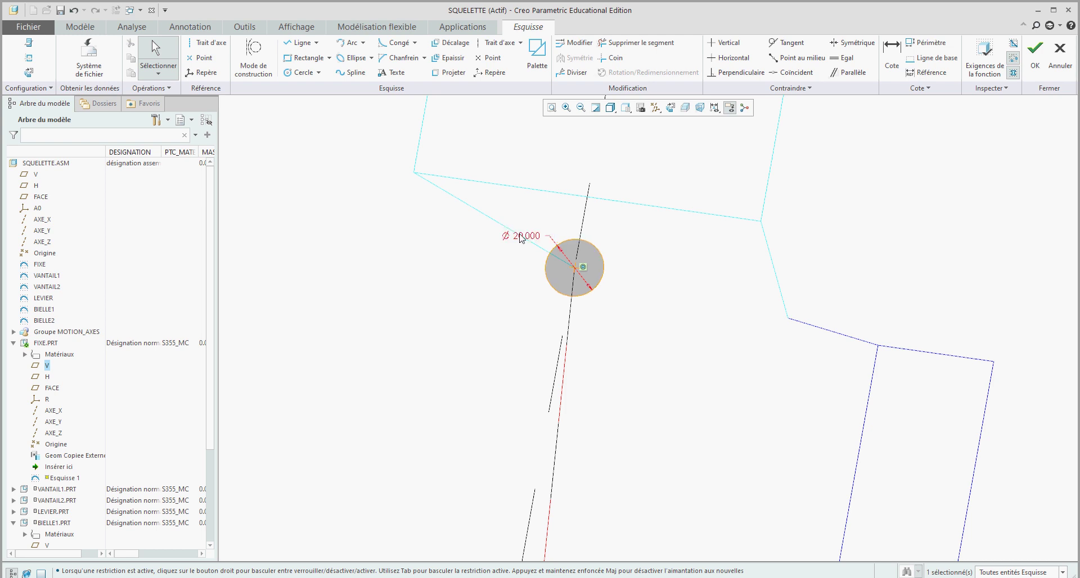
Add a second circle of equal radius centred on FIXE's pivot with VANTAIL1 and finish the sketch
left_click(298, 72)
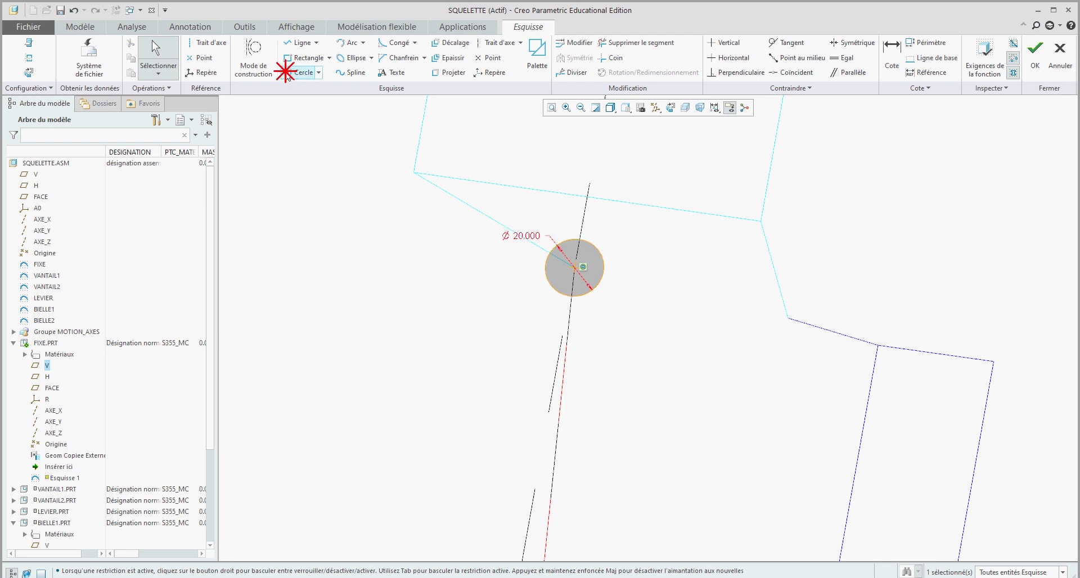
left_click(788, 319)
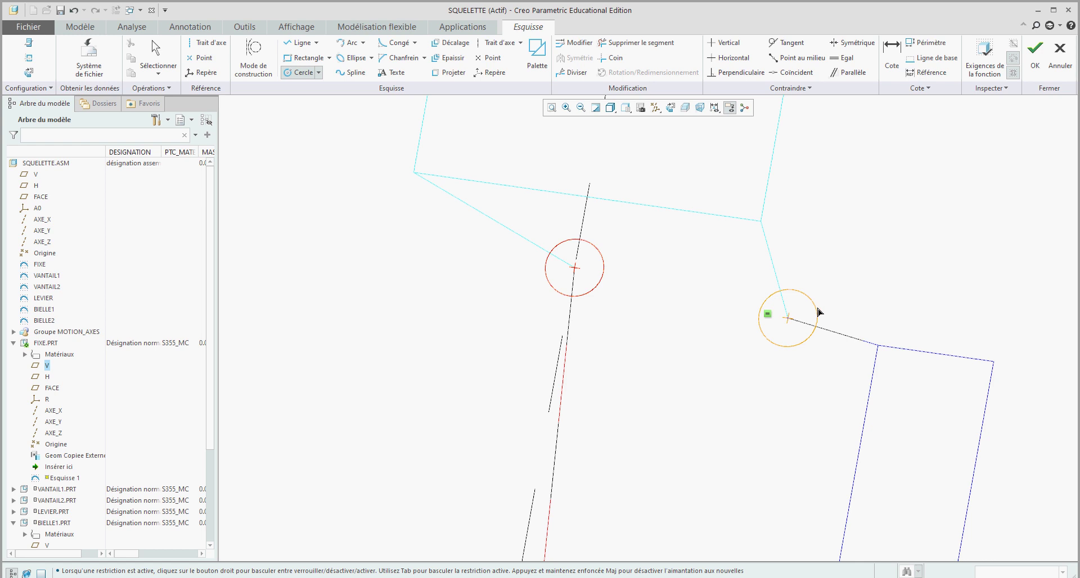
left_click(819, 312)
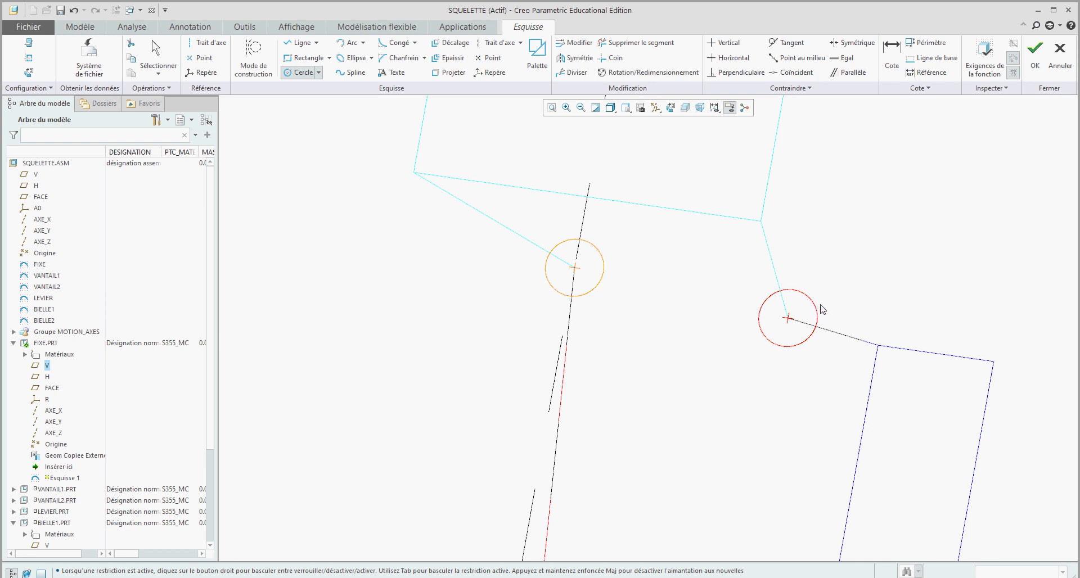
left_click(1036, 57)
scroll(644, 274, "down", 4)
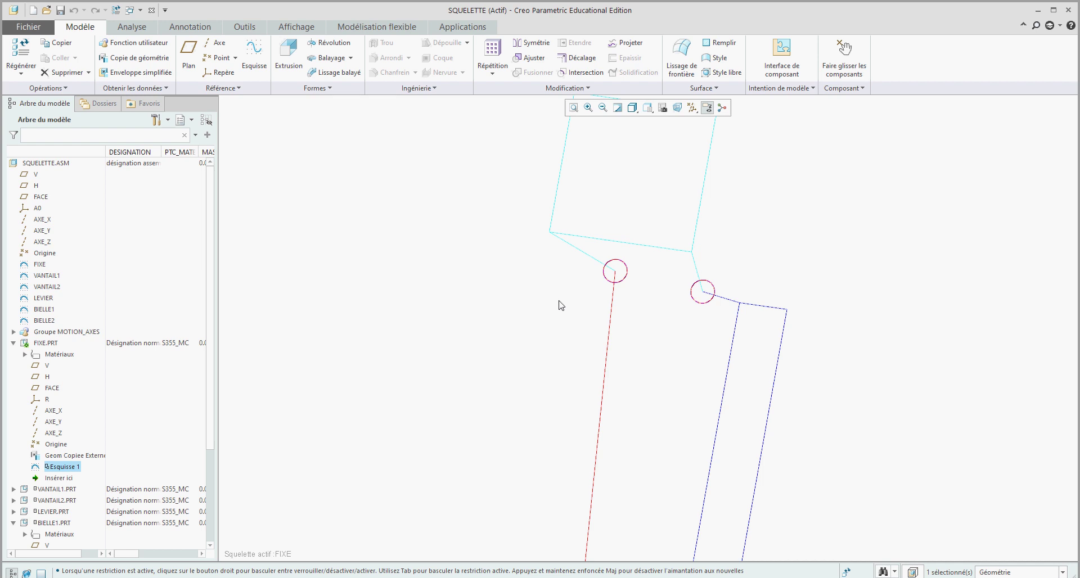
Set the line colour of both FIXE pivot circles to cyan
left_click(627, 278)
left_click(700, 307, "ctrl")
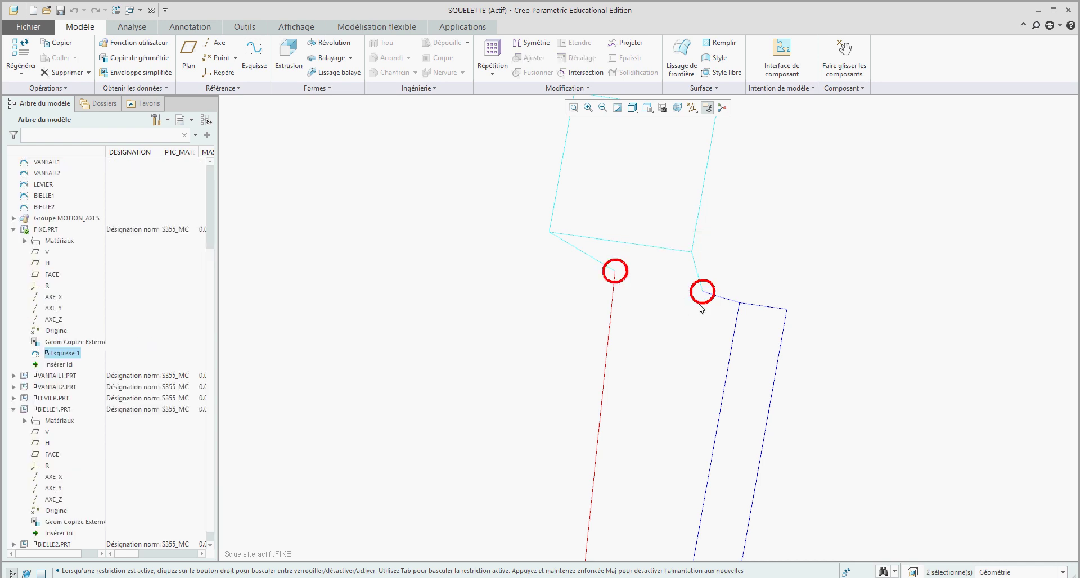
right_click(701, 307)
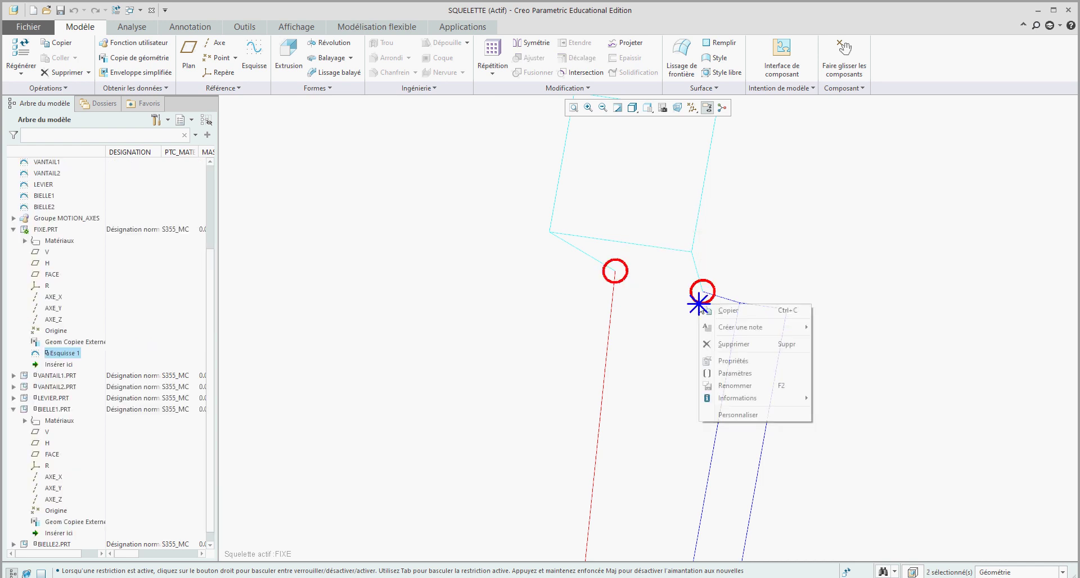
left_click(733, 361)
left_click(218, 160)
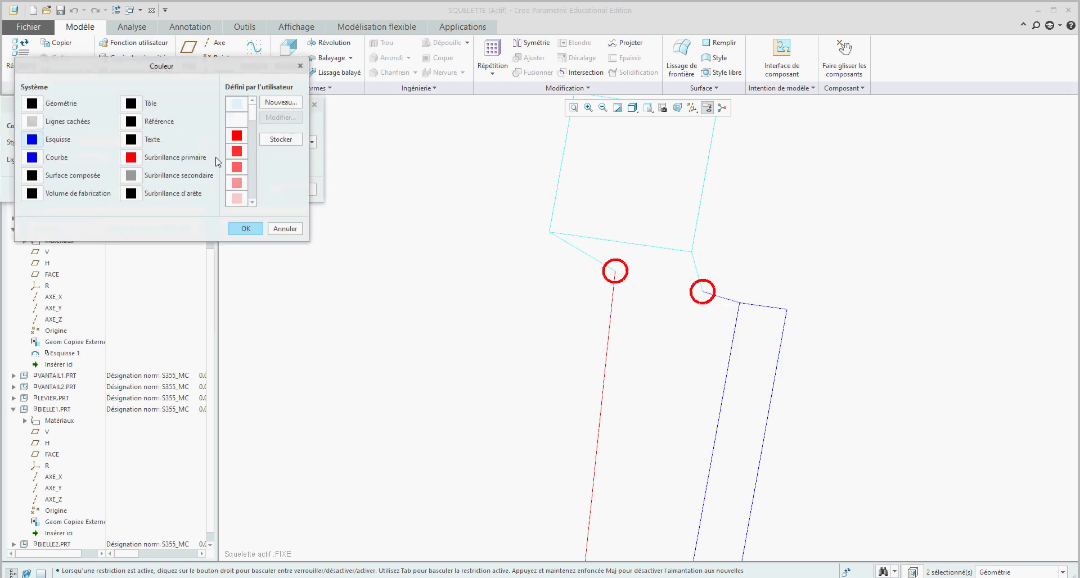
scroll(252, 158, "down", 10)
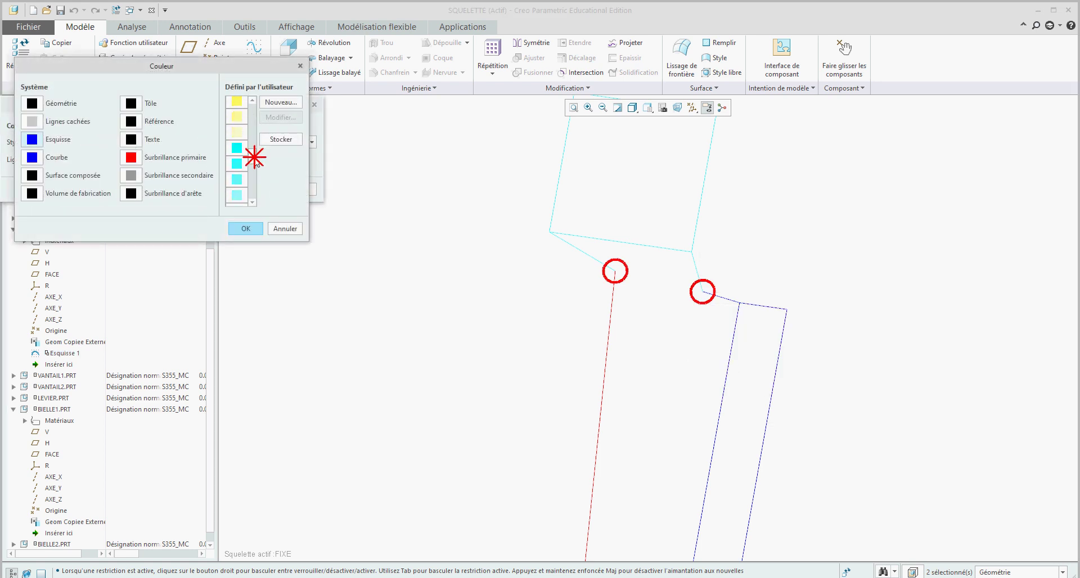
left_click(236, 164)
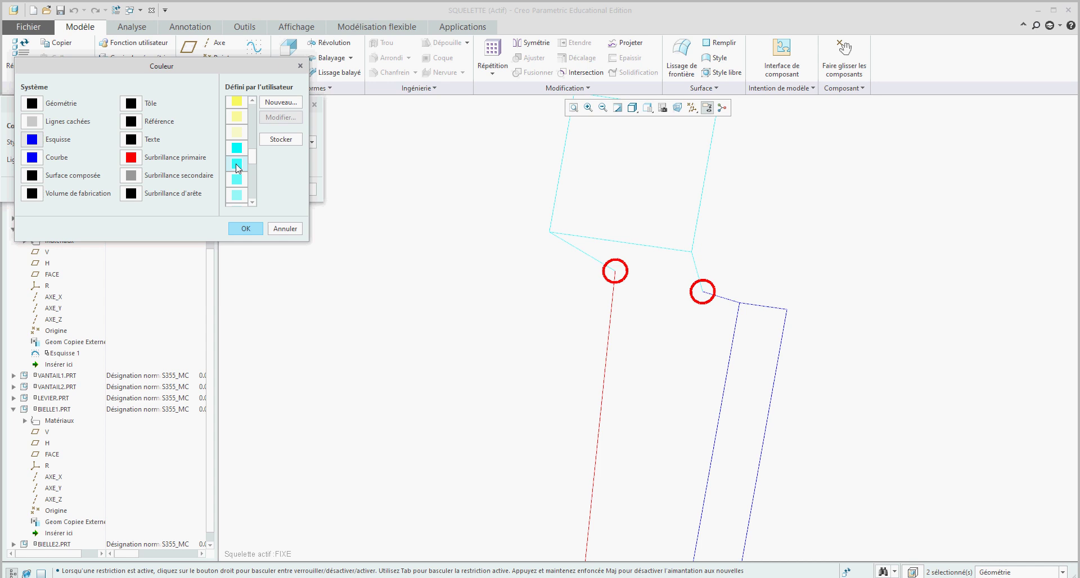
left_click(243, 229)
left_click(186, 190)
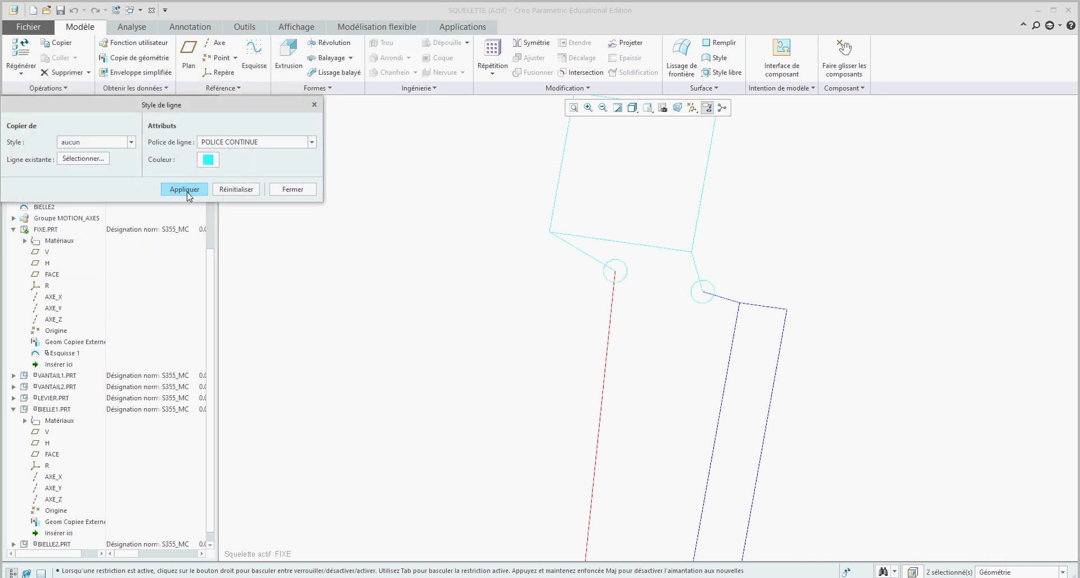
left_click(285, 192)
scroll(513, 272, "down", 2)
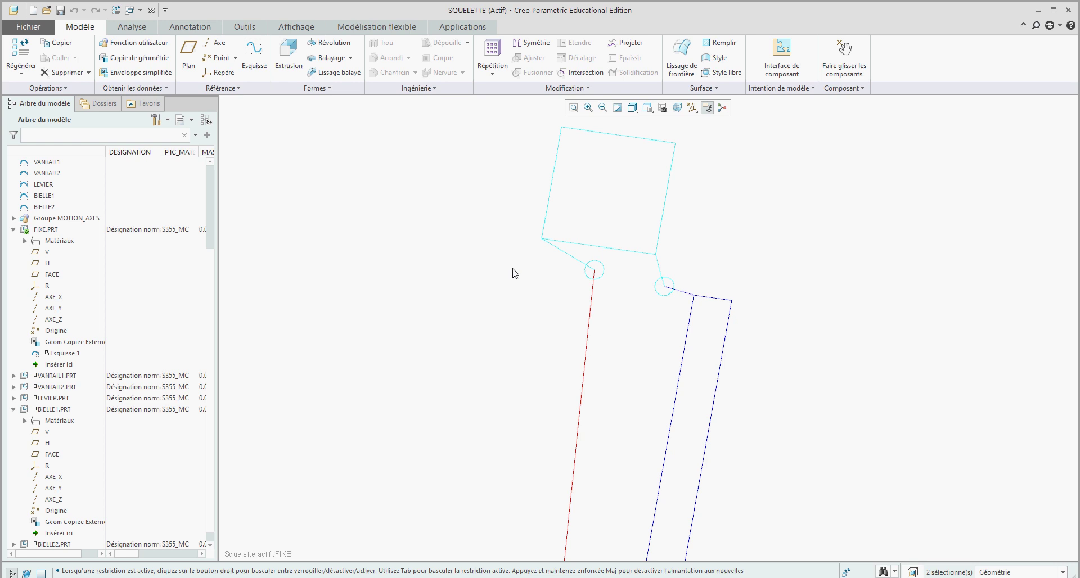
Restore the default view of the whole skeleton and reactivate the top-level SQUELETTE.ASM assembly
left_click(424, 308)
key("ctrl+d")
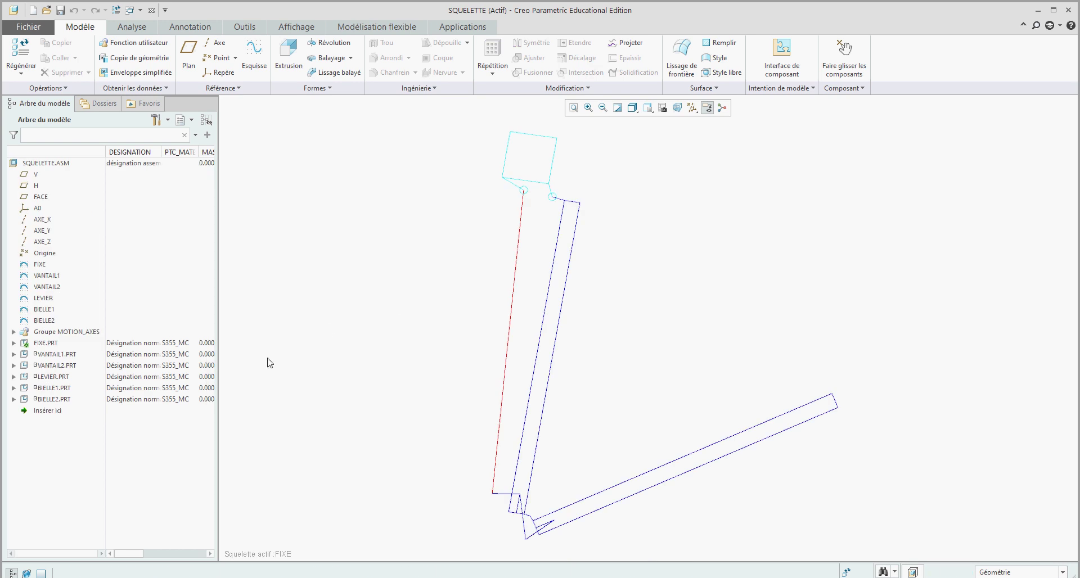
left_click(44, 164)
left_click(48, 113)
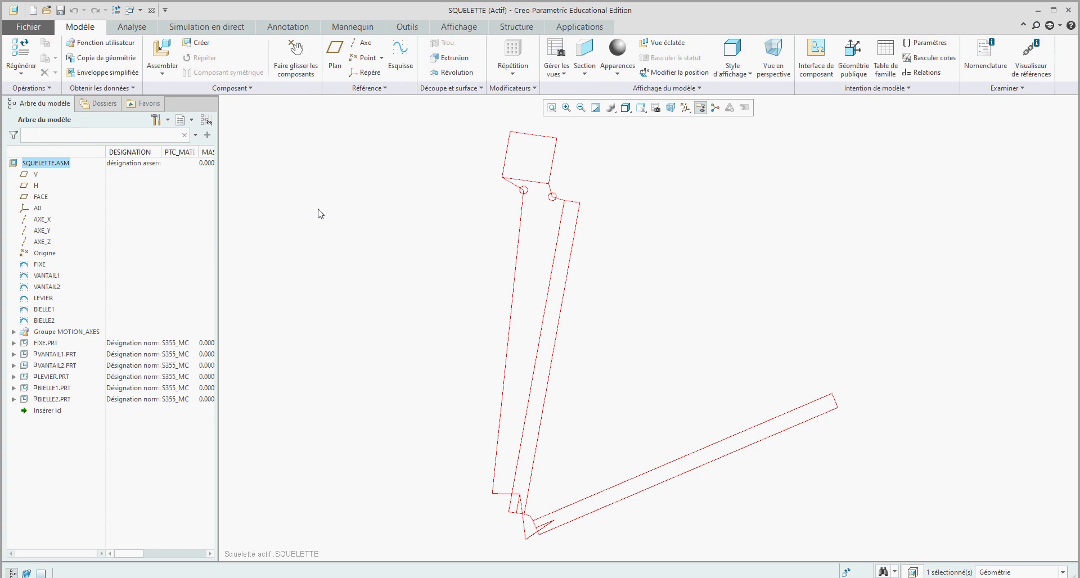
left_click(54, 354)
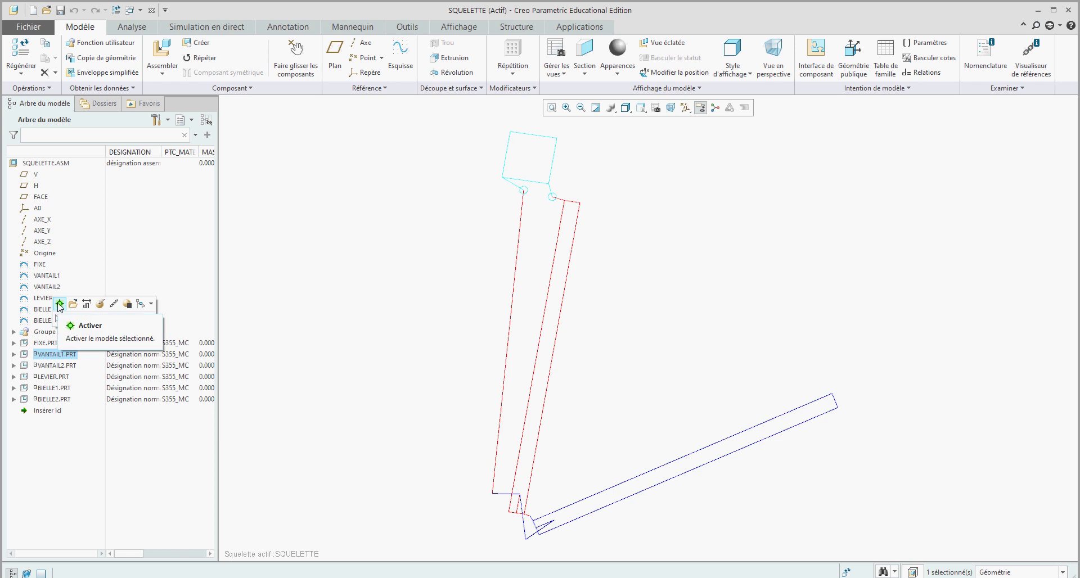
left_click(328, 356)
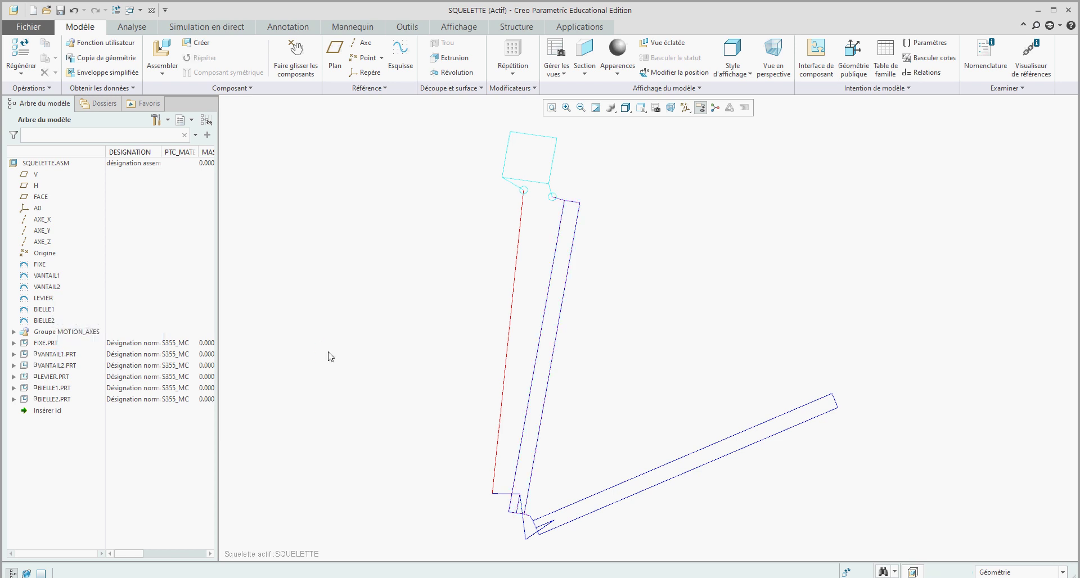
Switch to the PORTE_BATTANTE.ASM window and enter the Mechanism environment
left_click_drag(547, 337, 650, 327)
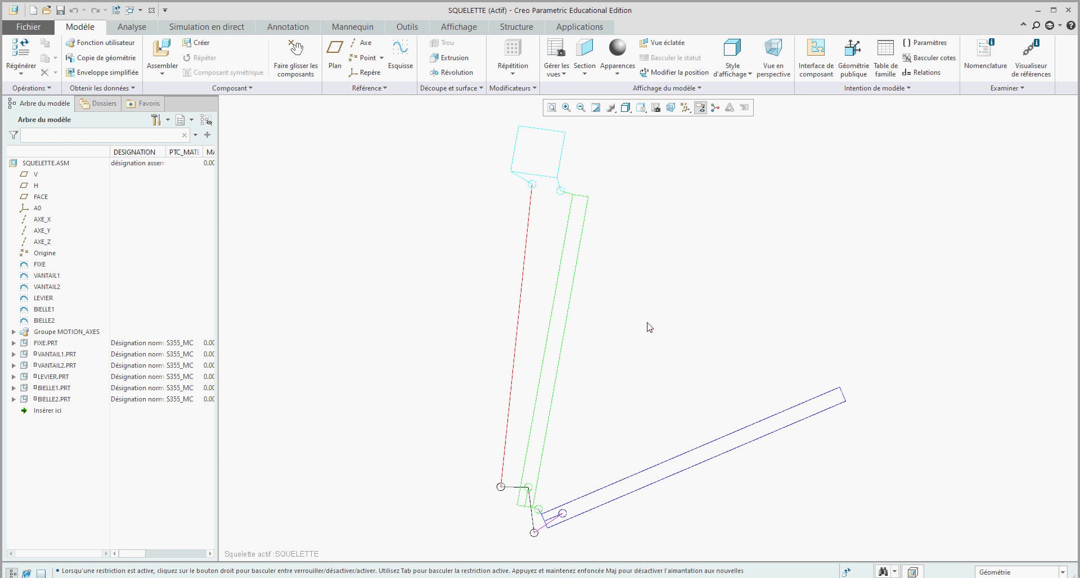
left_click(140, 10)
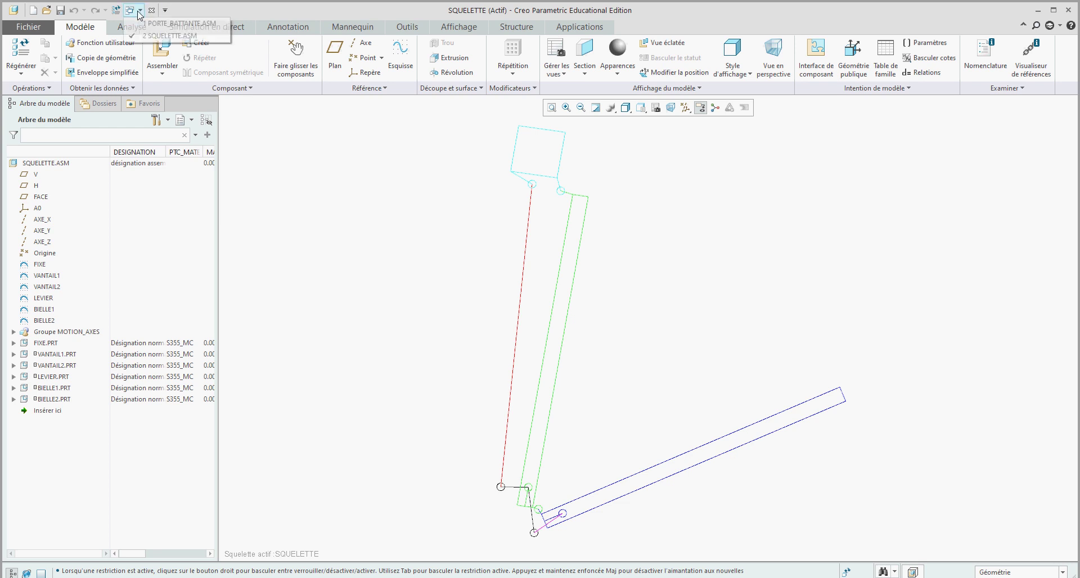
left_click(141, 20)
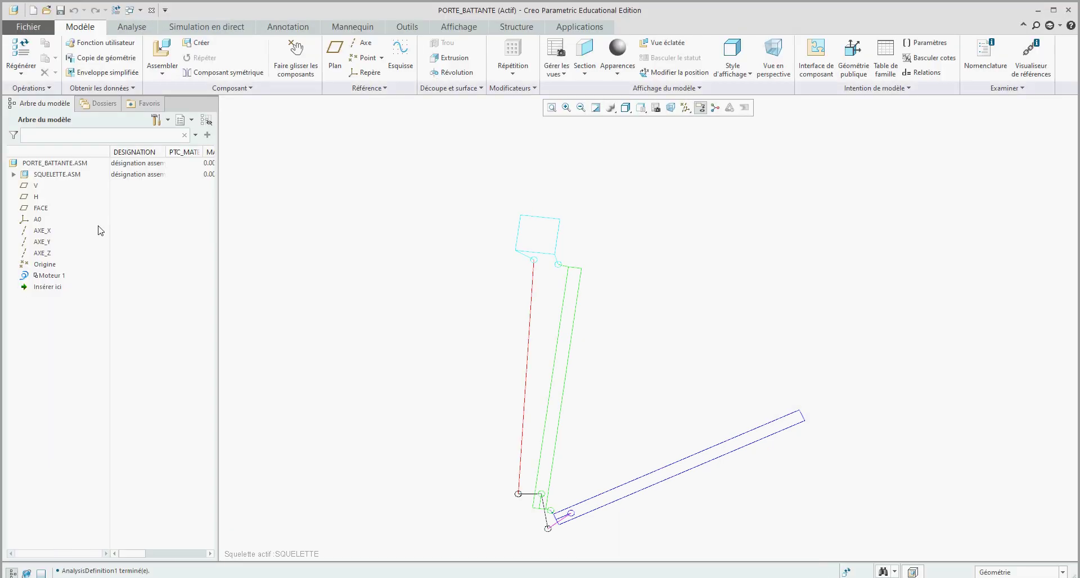
left_click(579, 26)
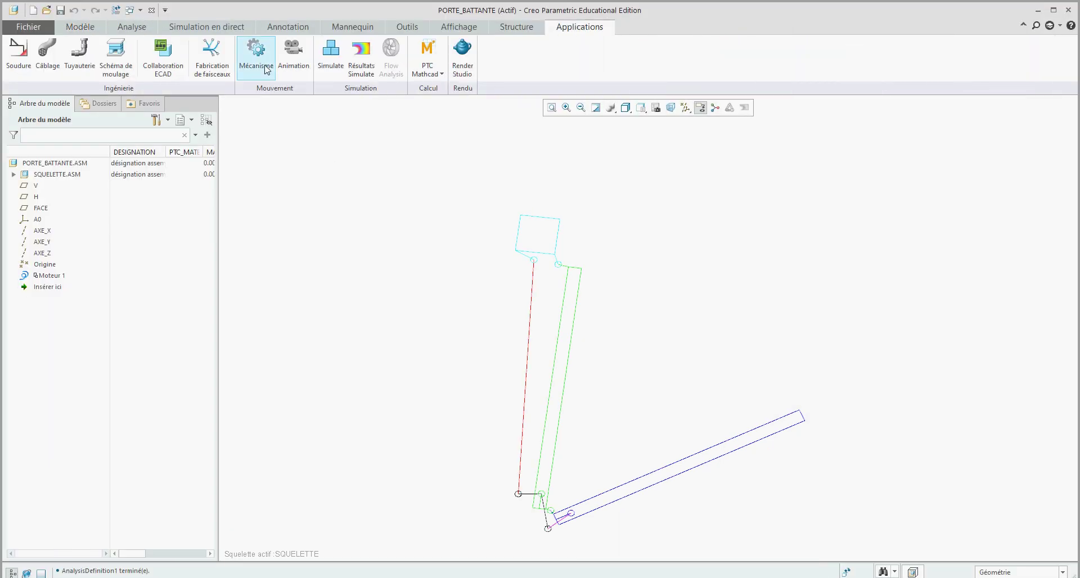
left_click(257, 59)
Run AnalysisDefinition1 again and hide the extra columns of the model tree
left_click(13, 500)
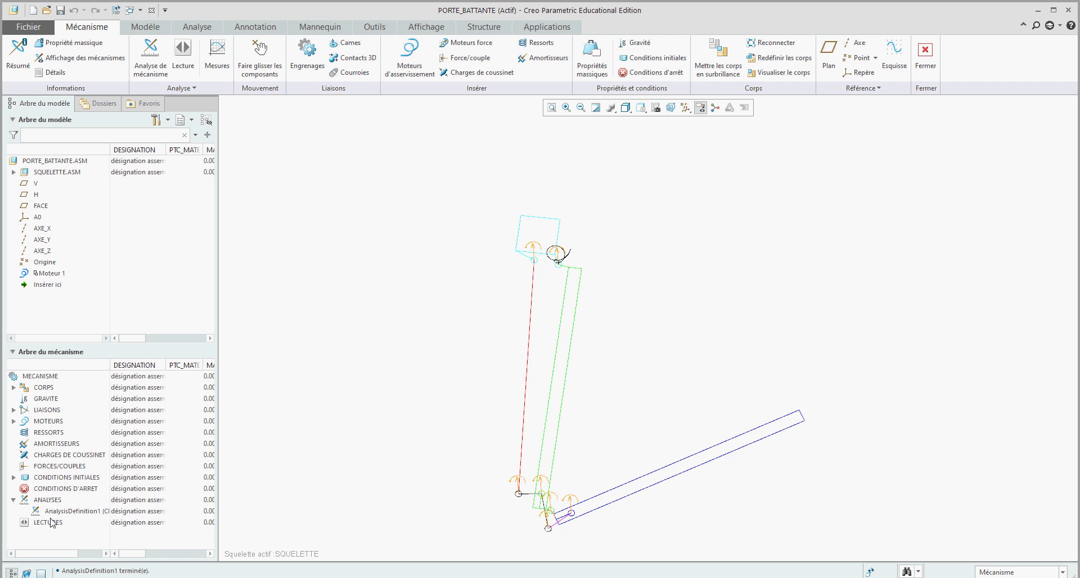
left_click(59, 513)
left_click(66, 475)
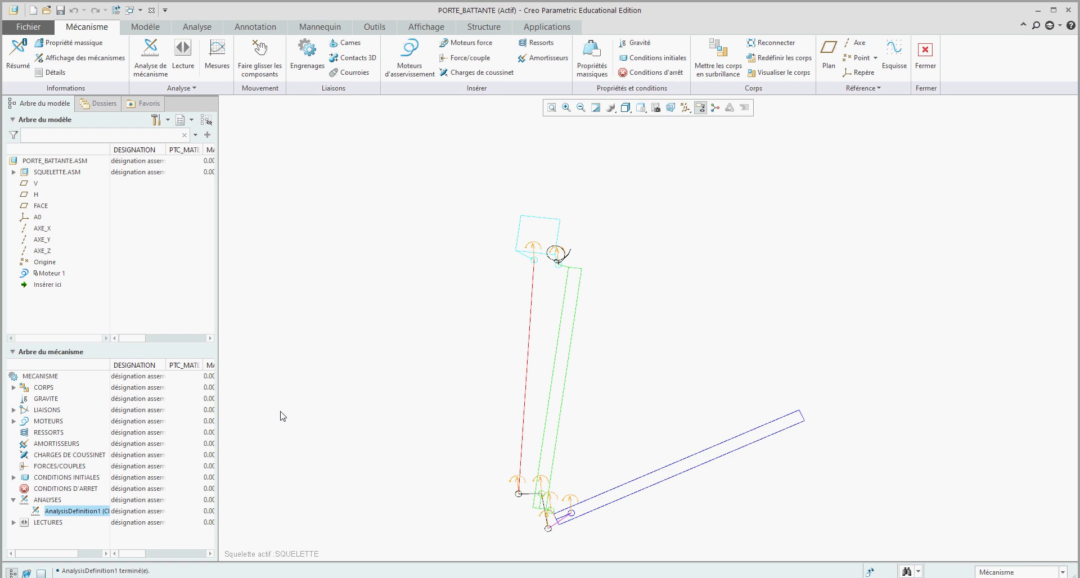
left_click(206, 120)
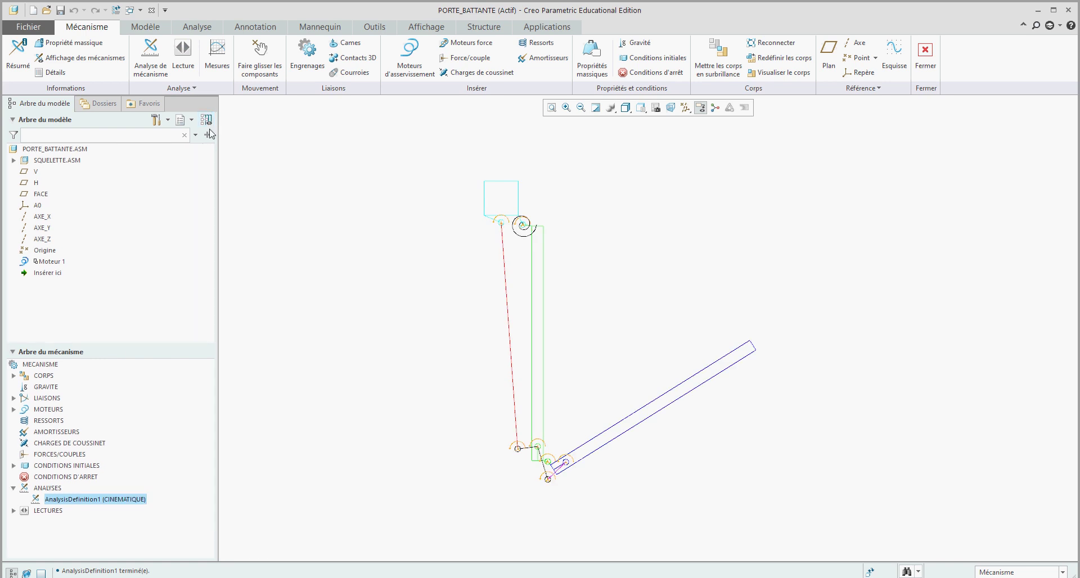
Animate the AnalysisDefinition1 result back and forth at a higher speed, and check the MPEG capture settings without recording
left_click(183, 63)
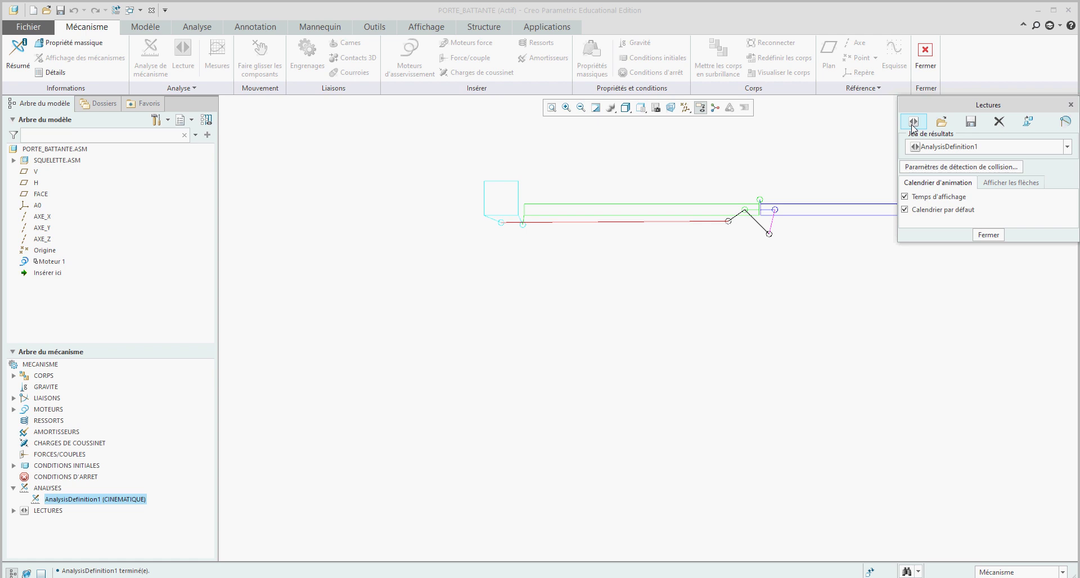
left_click(912, 123)
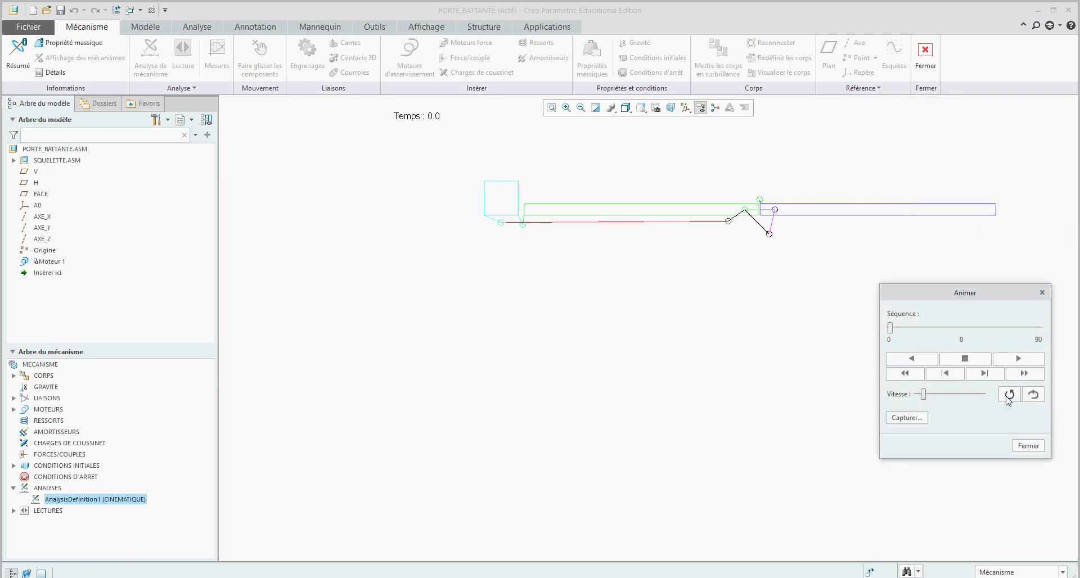
left_click(1036, 396)
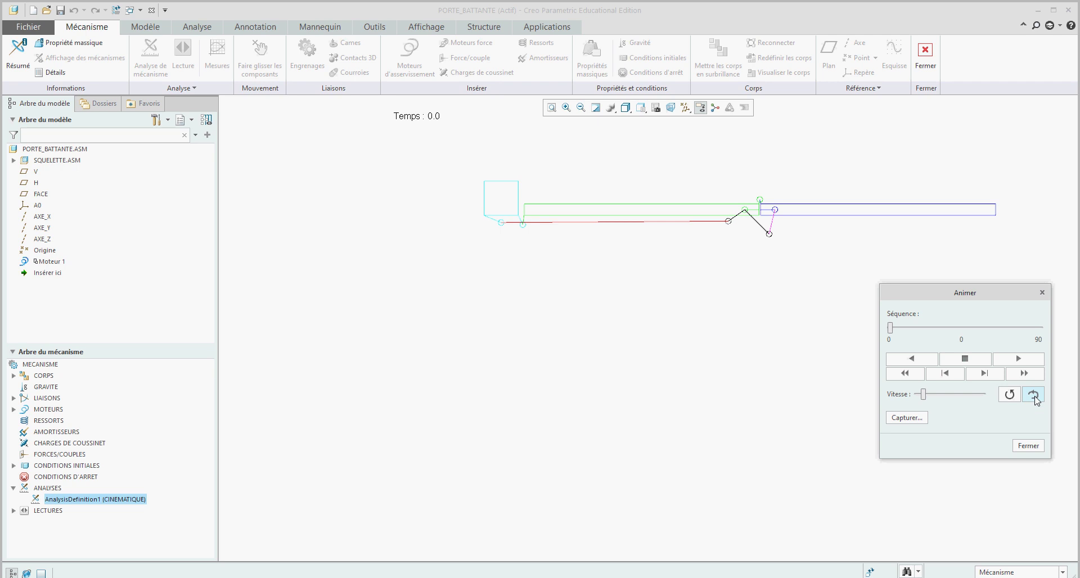
left_click(924, 395)
left_click_drag(924, 395, 940, 396)
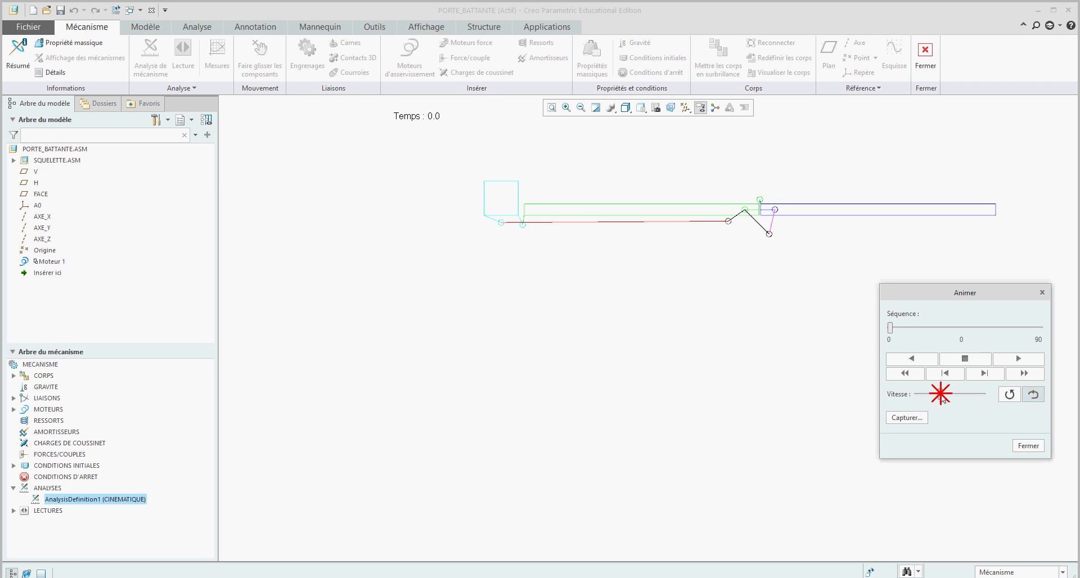
left_click(1027, 362)
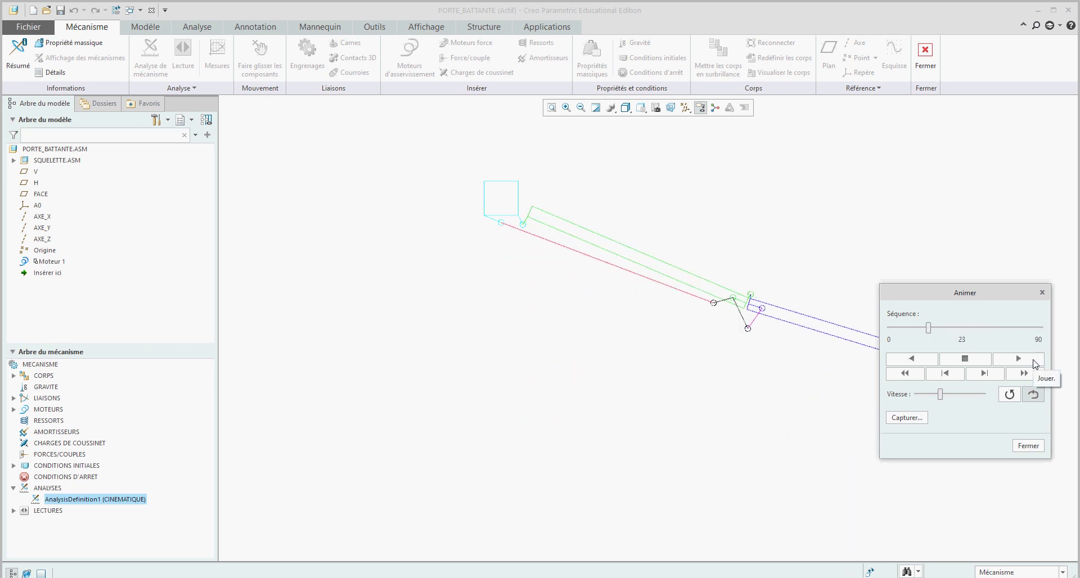
left_click(913, 421)
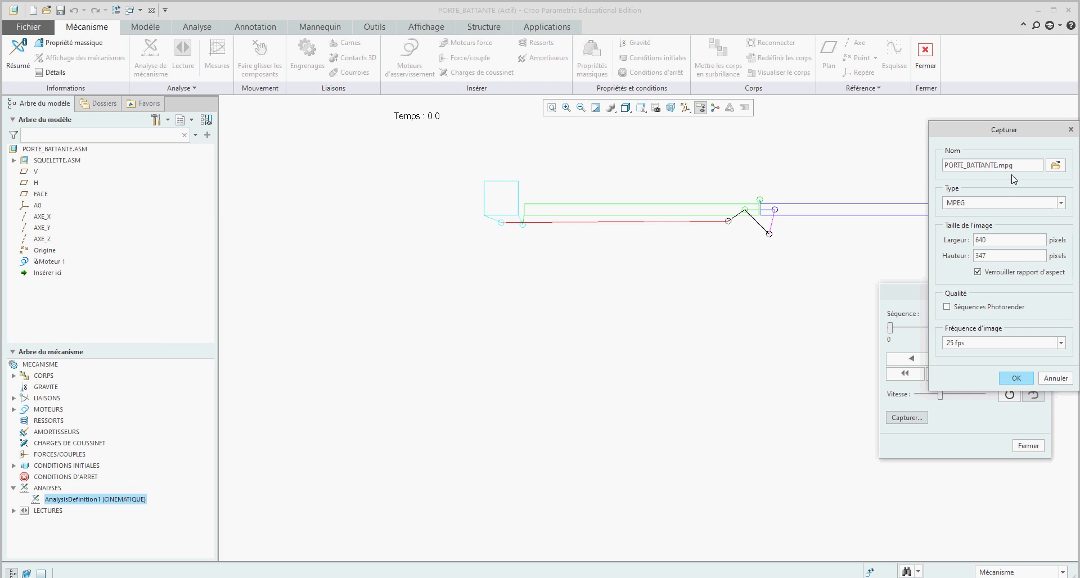
left_click(1062, 379)
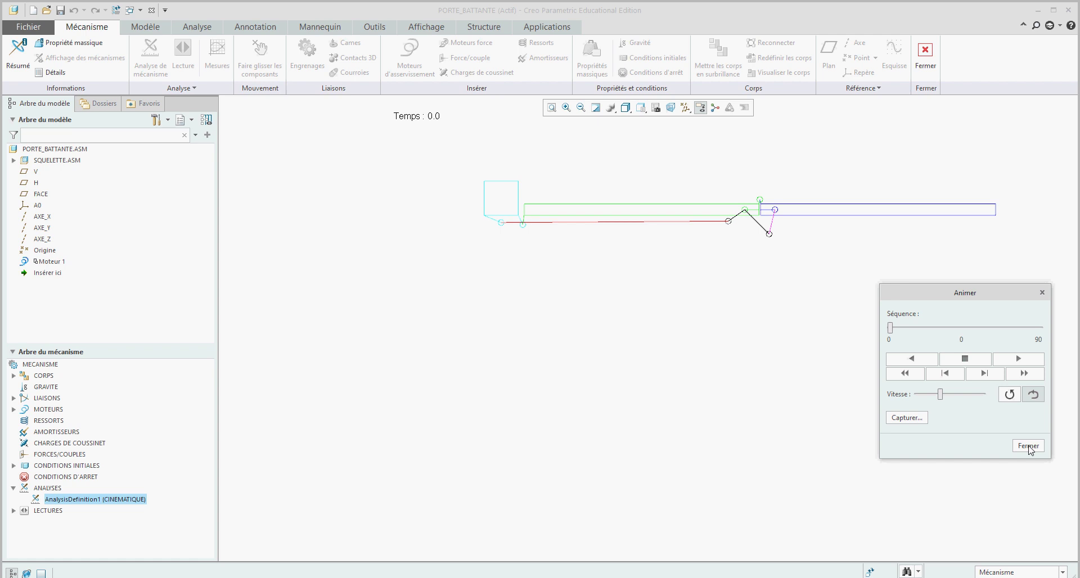